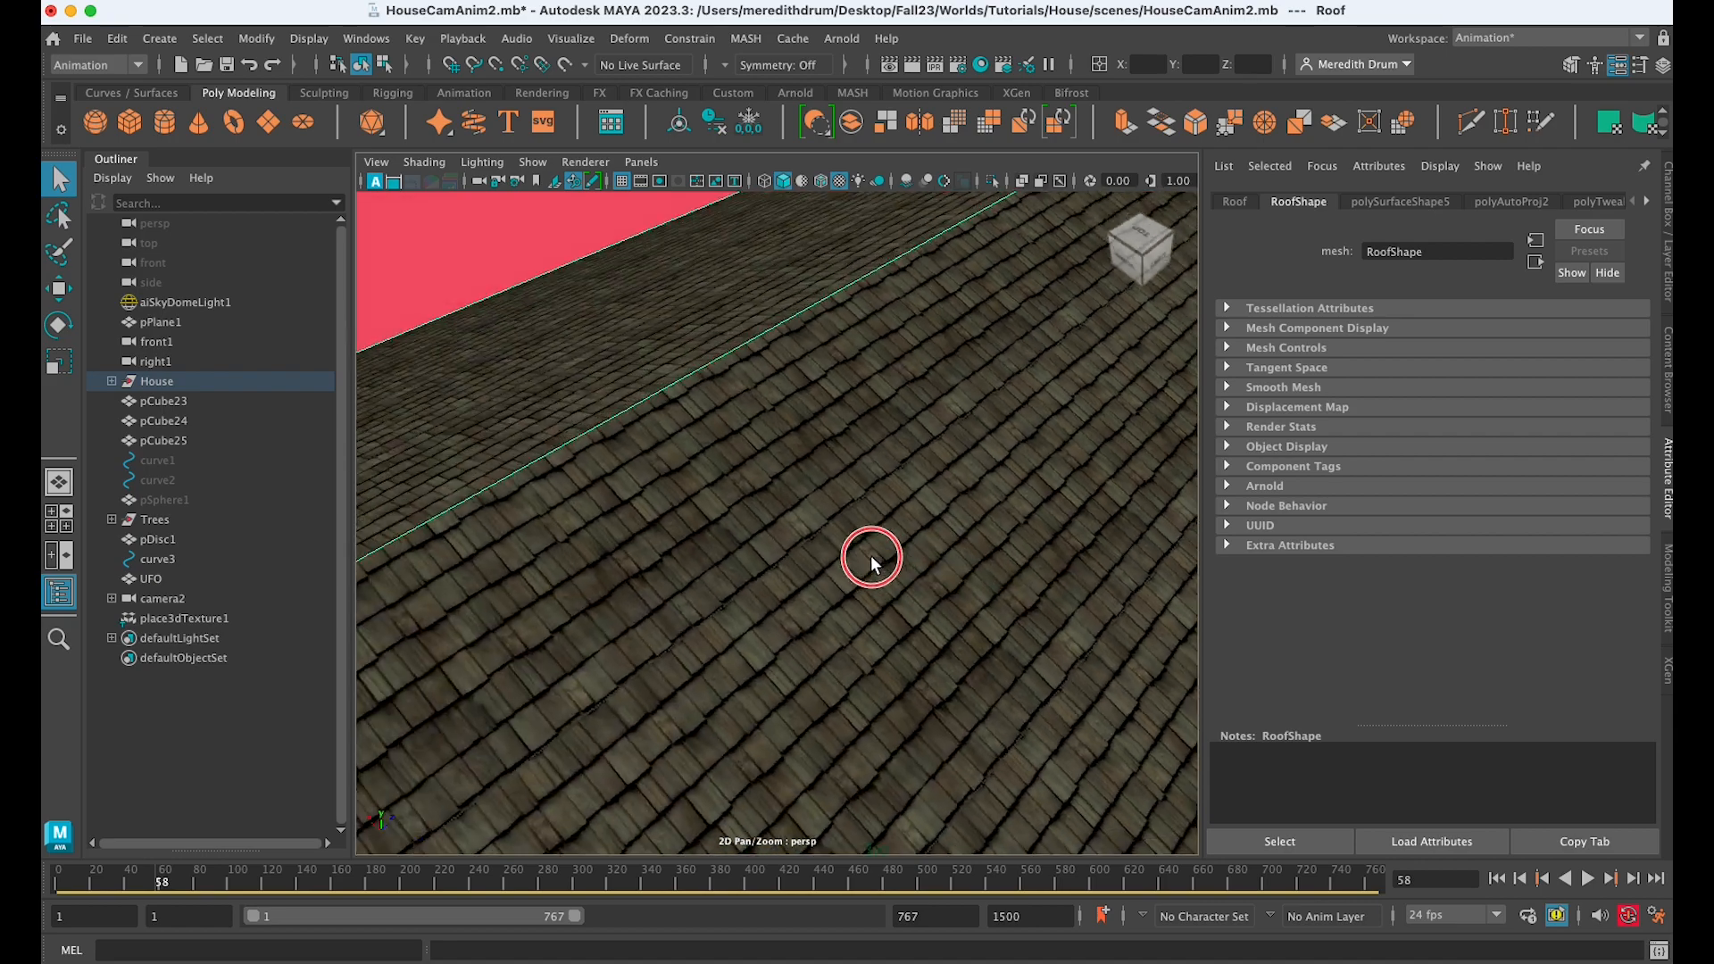
# Assign a new Lambert material to the roof
pyautogui.scroll(-5, 950, 554)
pyautogui.keyDown('alt'); pyautogui.moveTo(950, 553); pyautogui.dragTo(887, 548); pyautogui.keyUp('alt')
pyautogui.keyDown('alt'); pyautogui.moveTo(887, 548); pyautogui.dragTo(835, 409, button='right'); pyautogui.keyUp('alt')
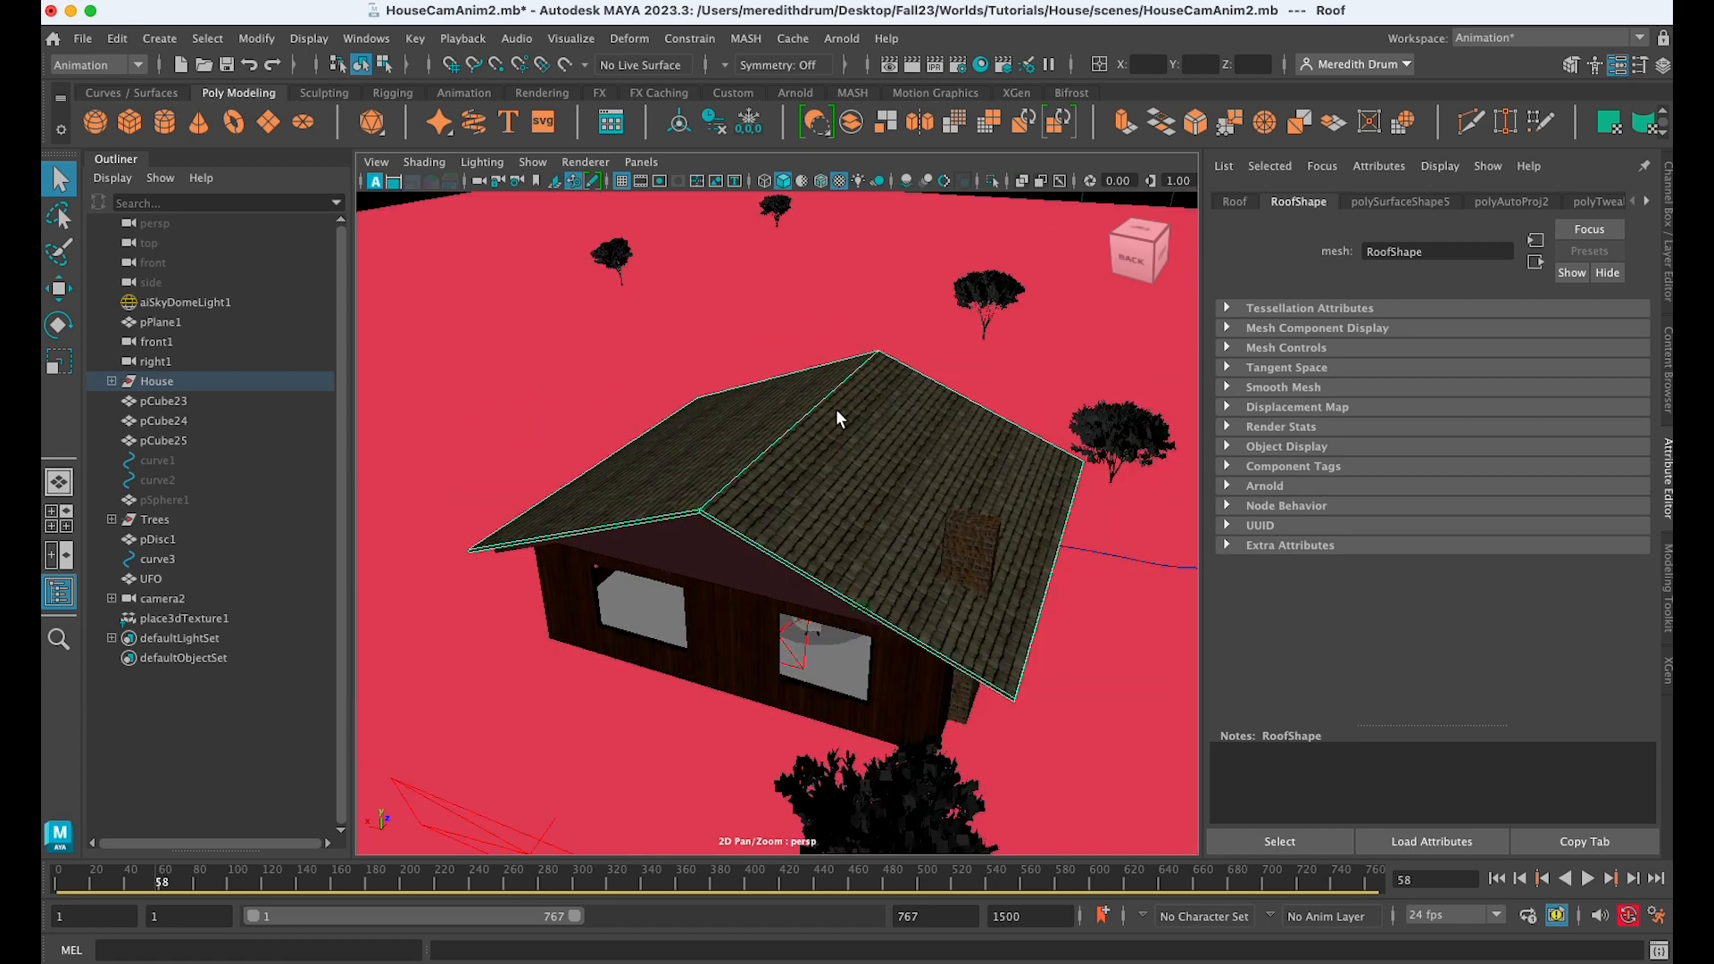
pyautogui.moveTo(845, 250); pyautogui.dragTo(870, 759, button='right')
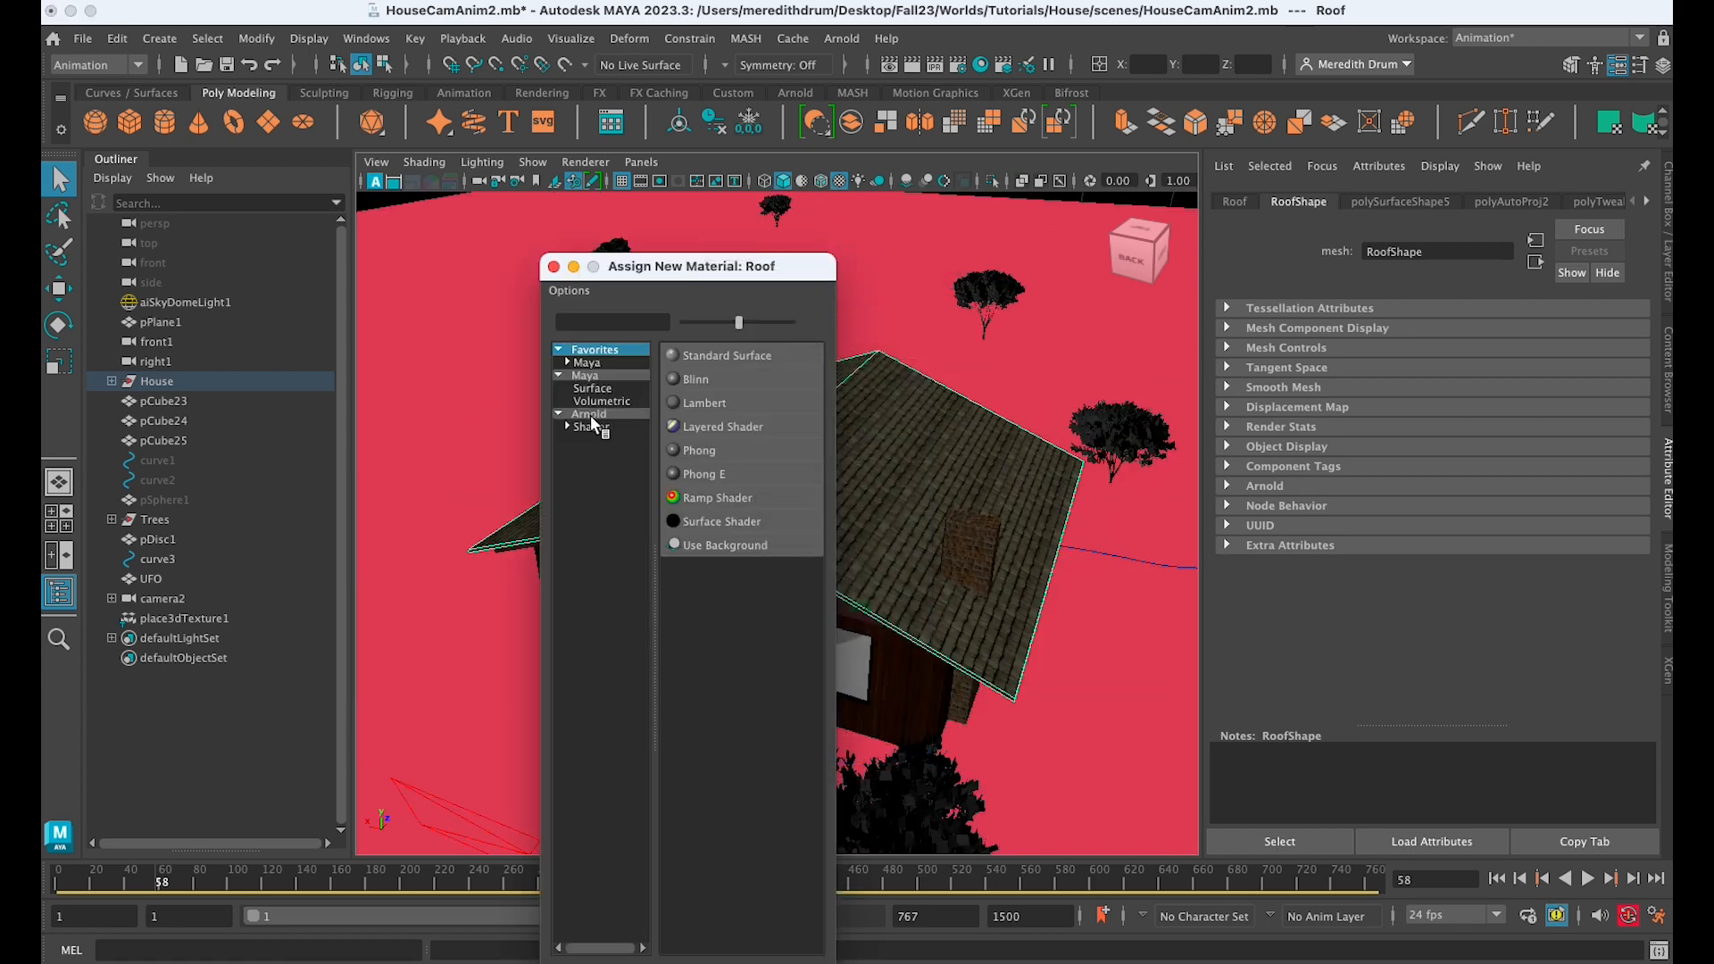
pyautogui.click(723, 406)
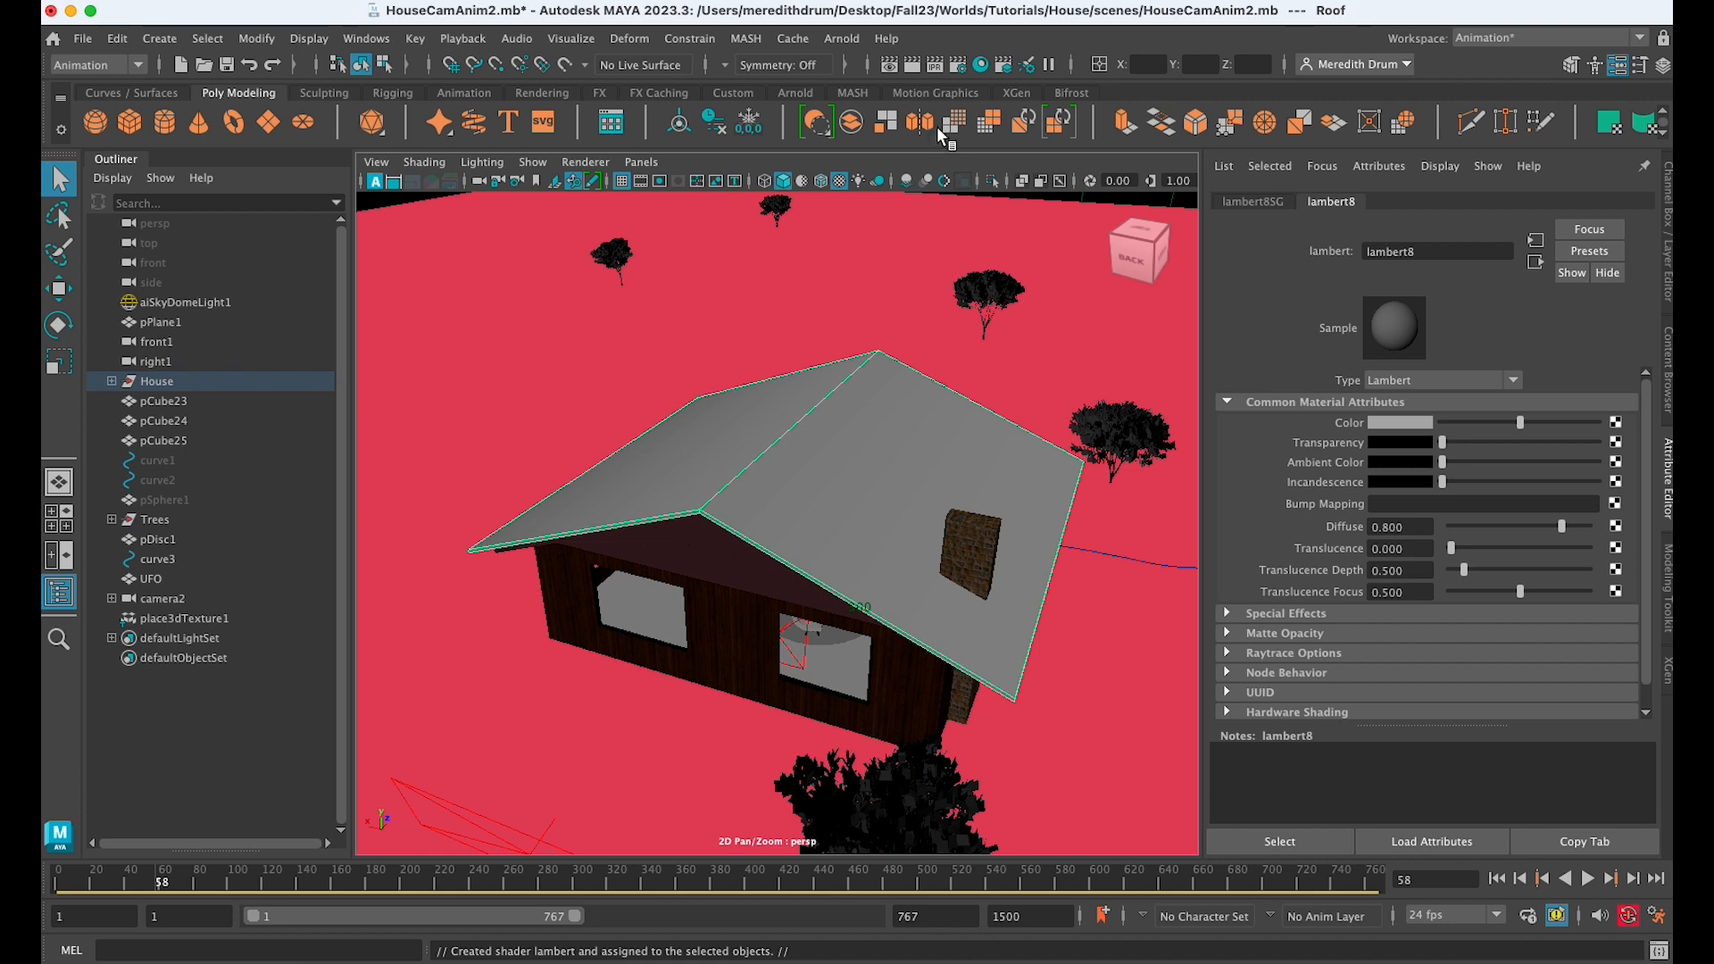
# Switch to the Modeling menu set and the UV Editing workspace
pyautogui.click(126, 67)
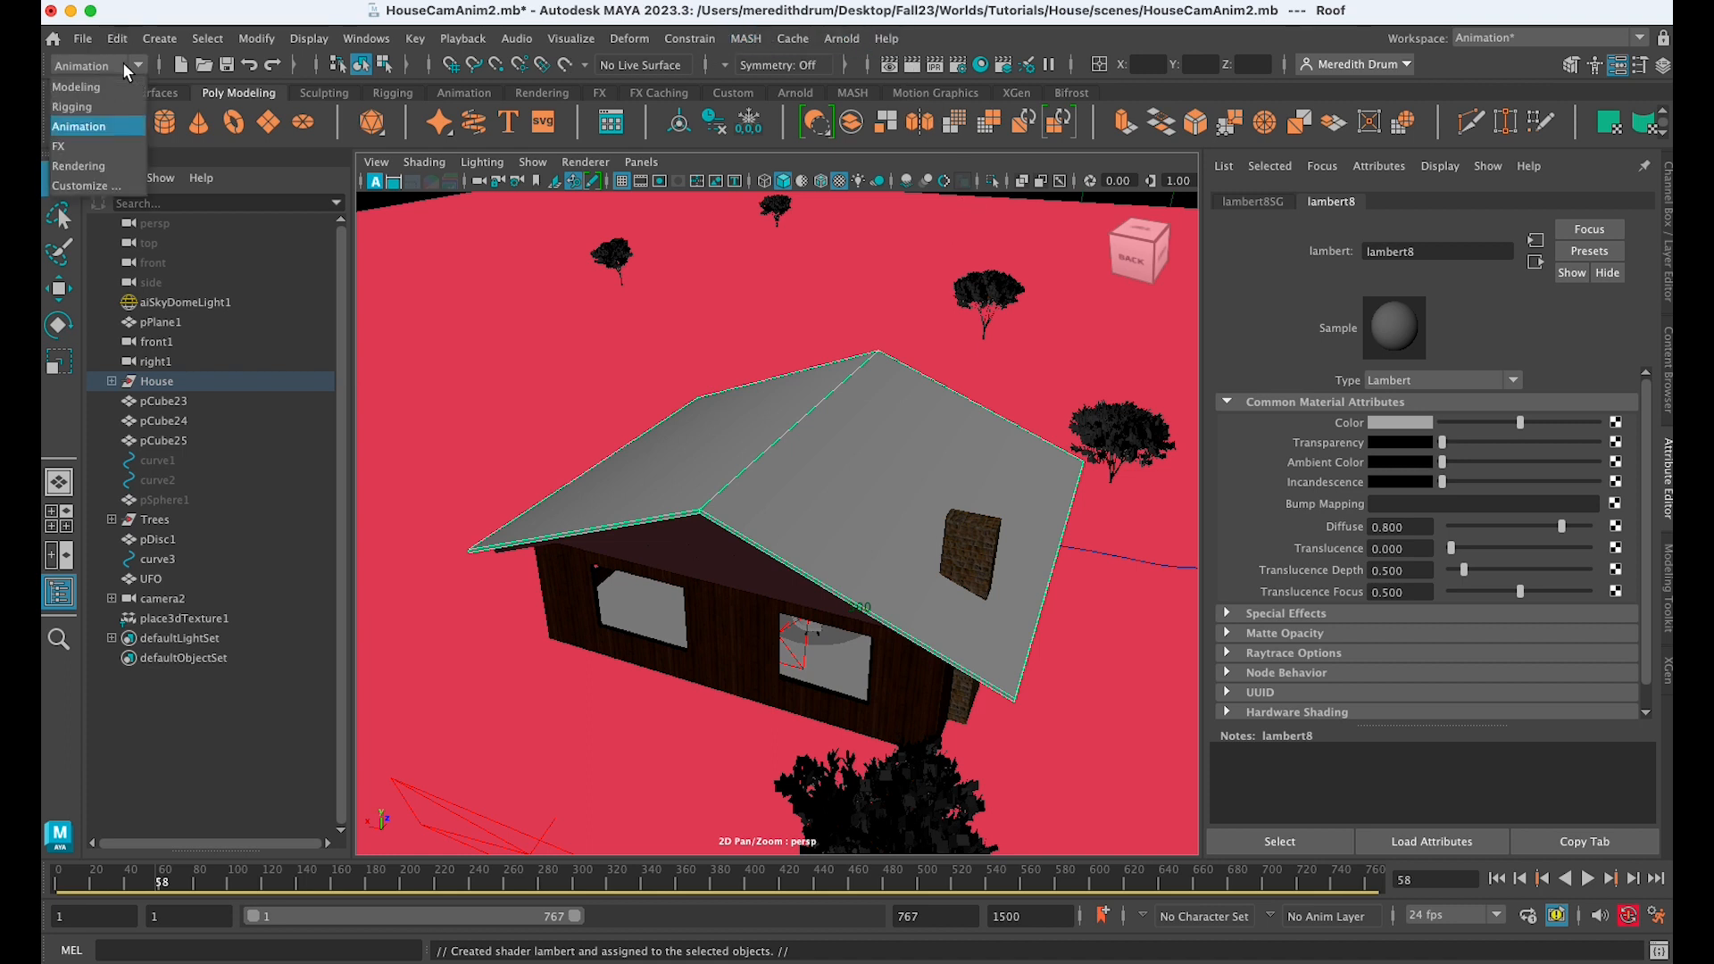
pyautogui.click(126, 86)
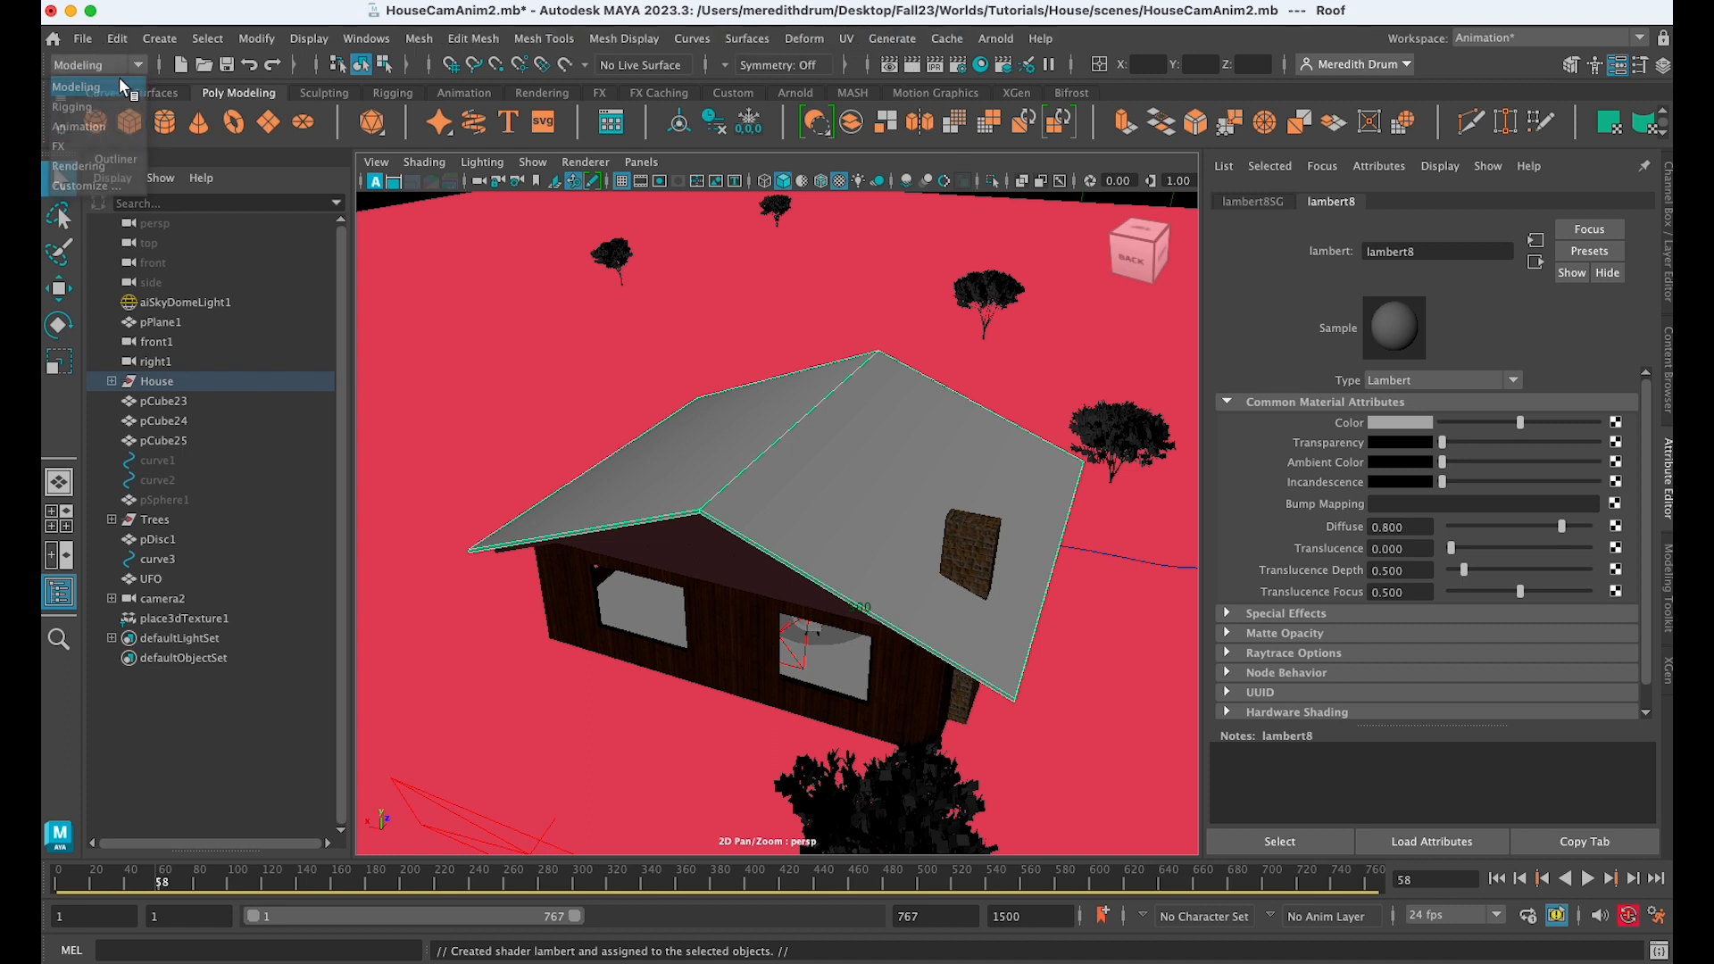
pyautogui.click(848, 39)
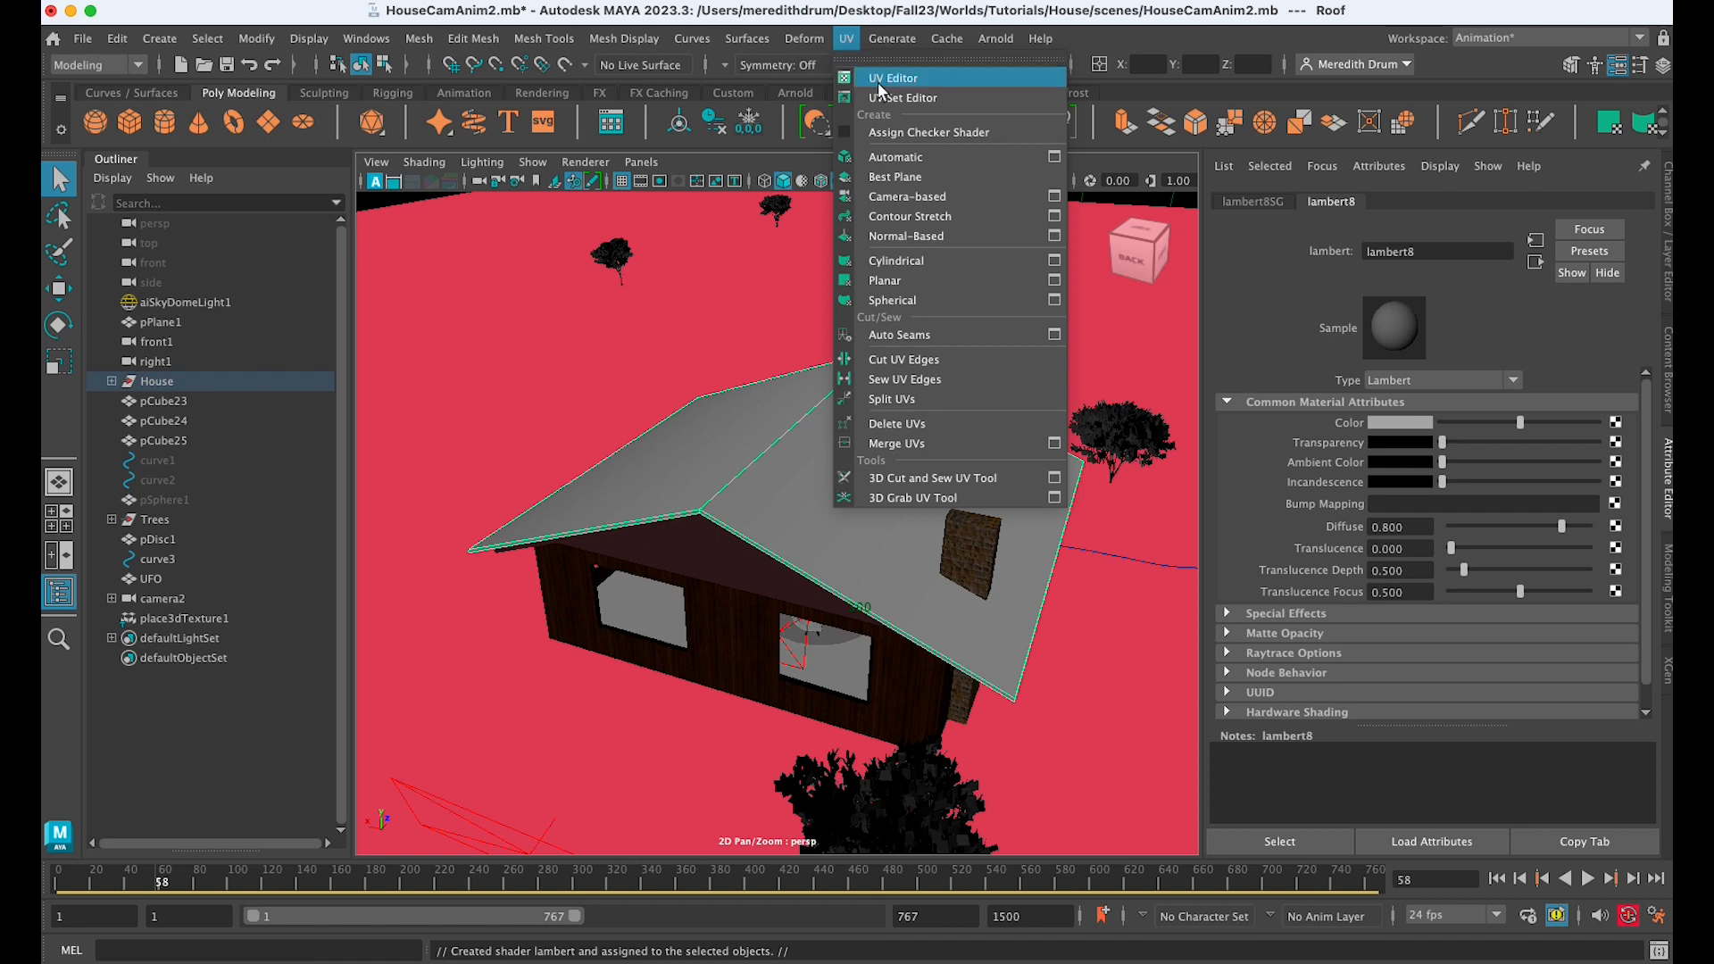
pyautogui.click(1641, 37)
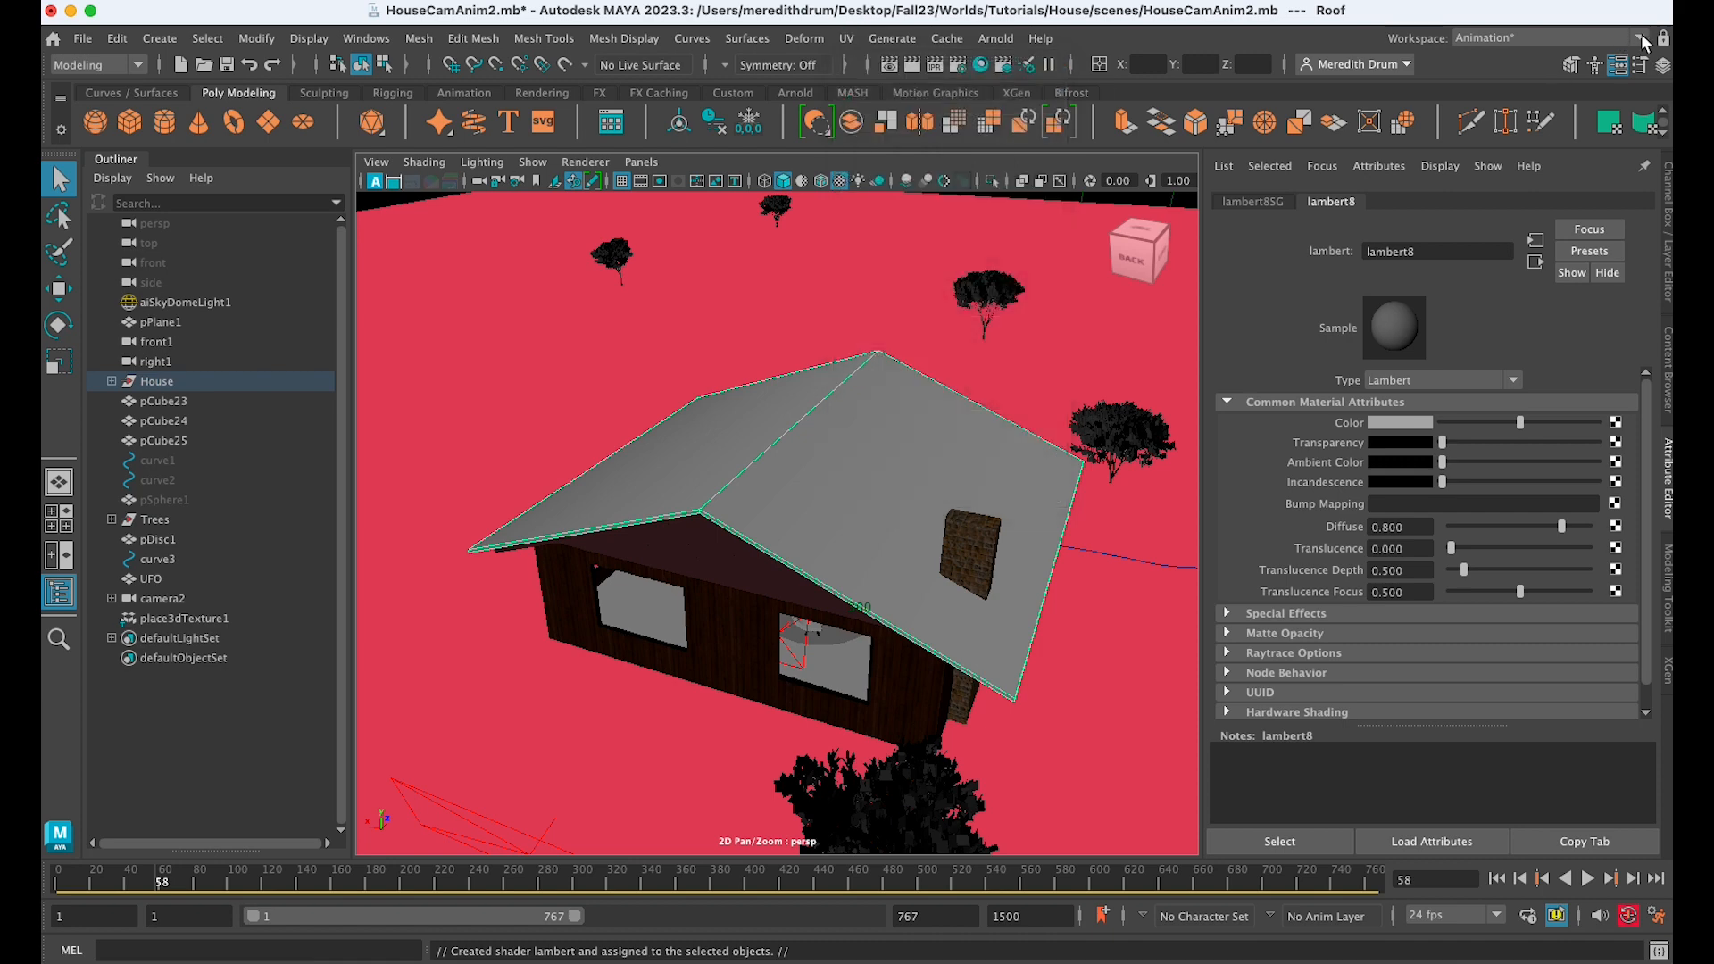
pyautogui.click(1640, 37)
pyautogui.click(1548, 162)
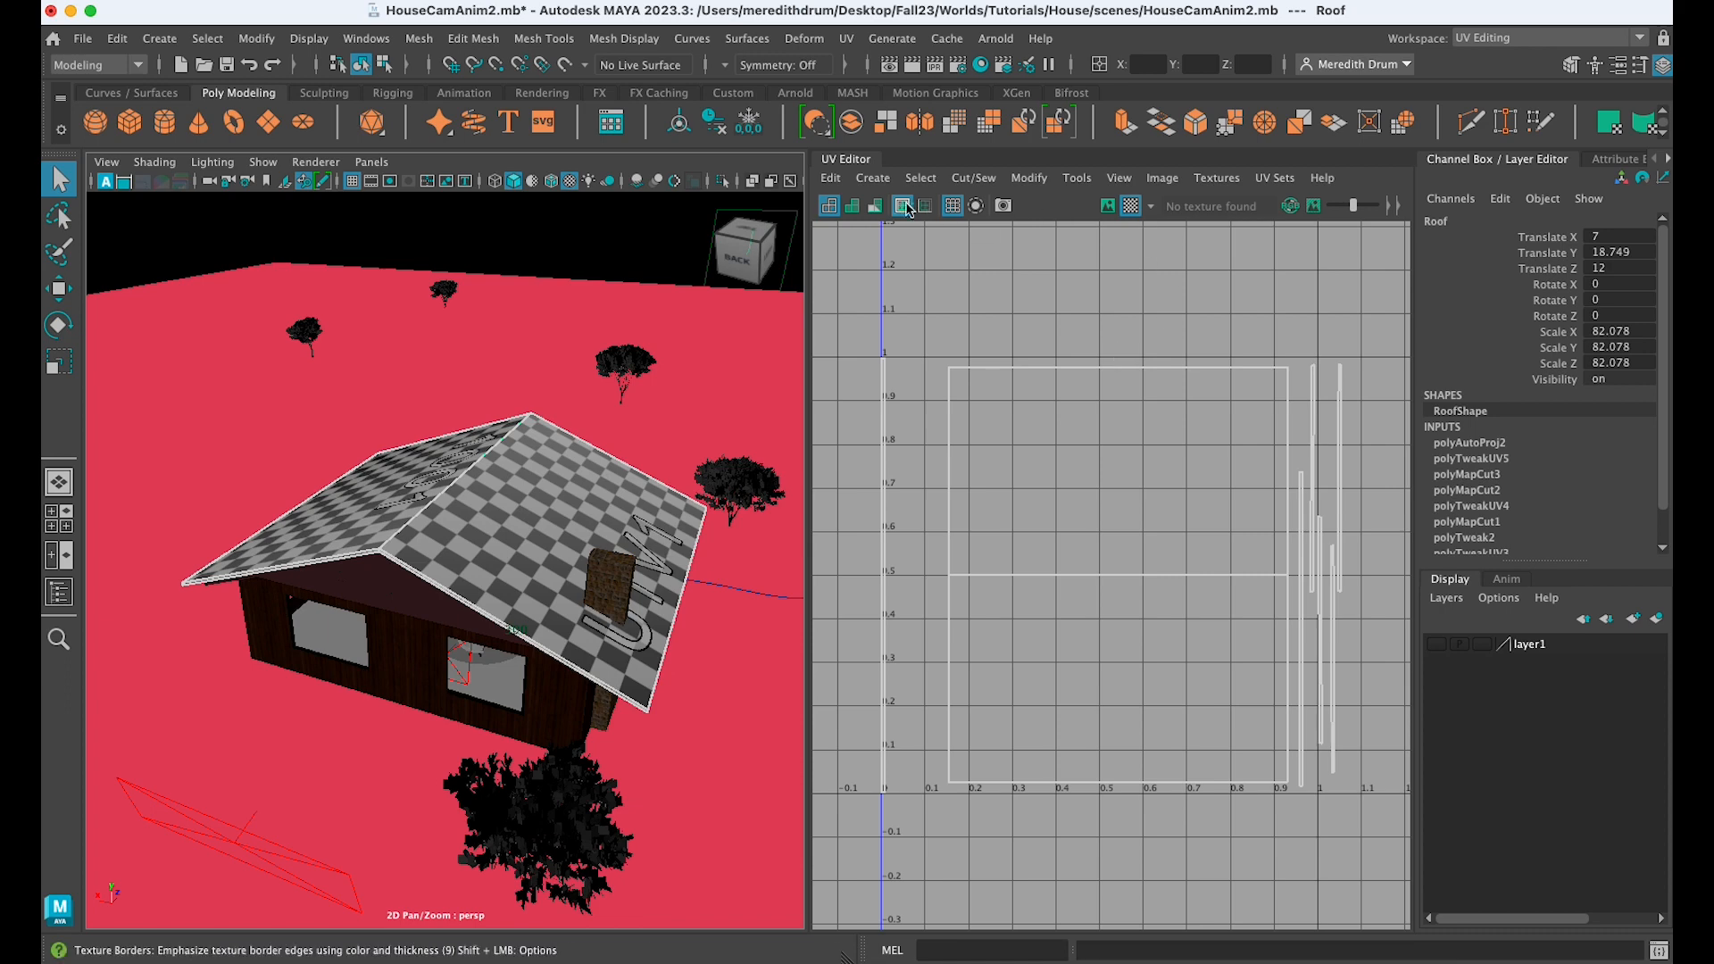
# Apply an Automatic UV projection to the roof mesh and inspect the checker pattern on both slopes
pyautogui.click(872, 178)
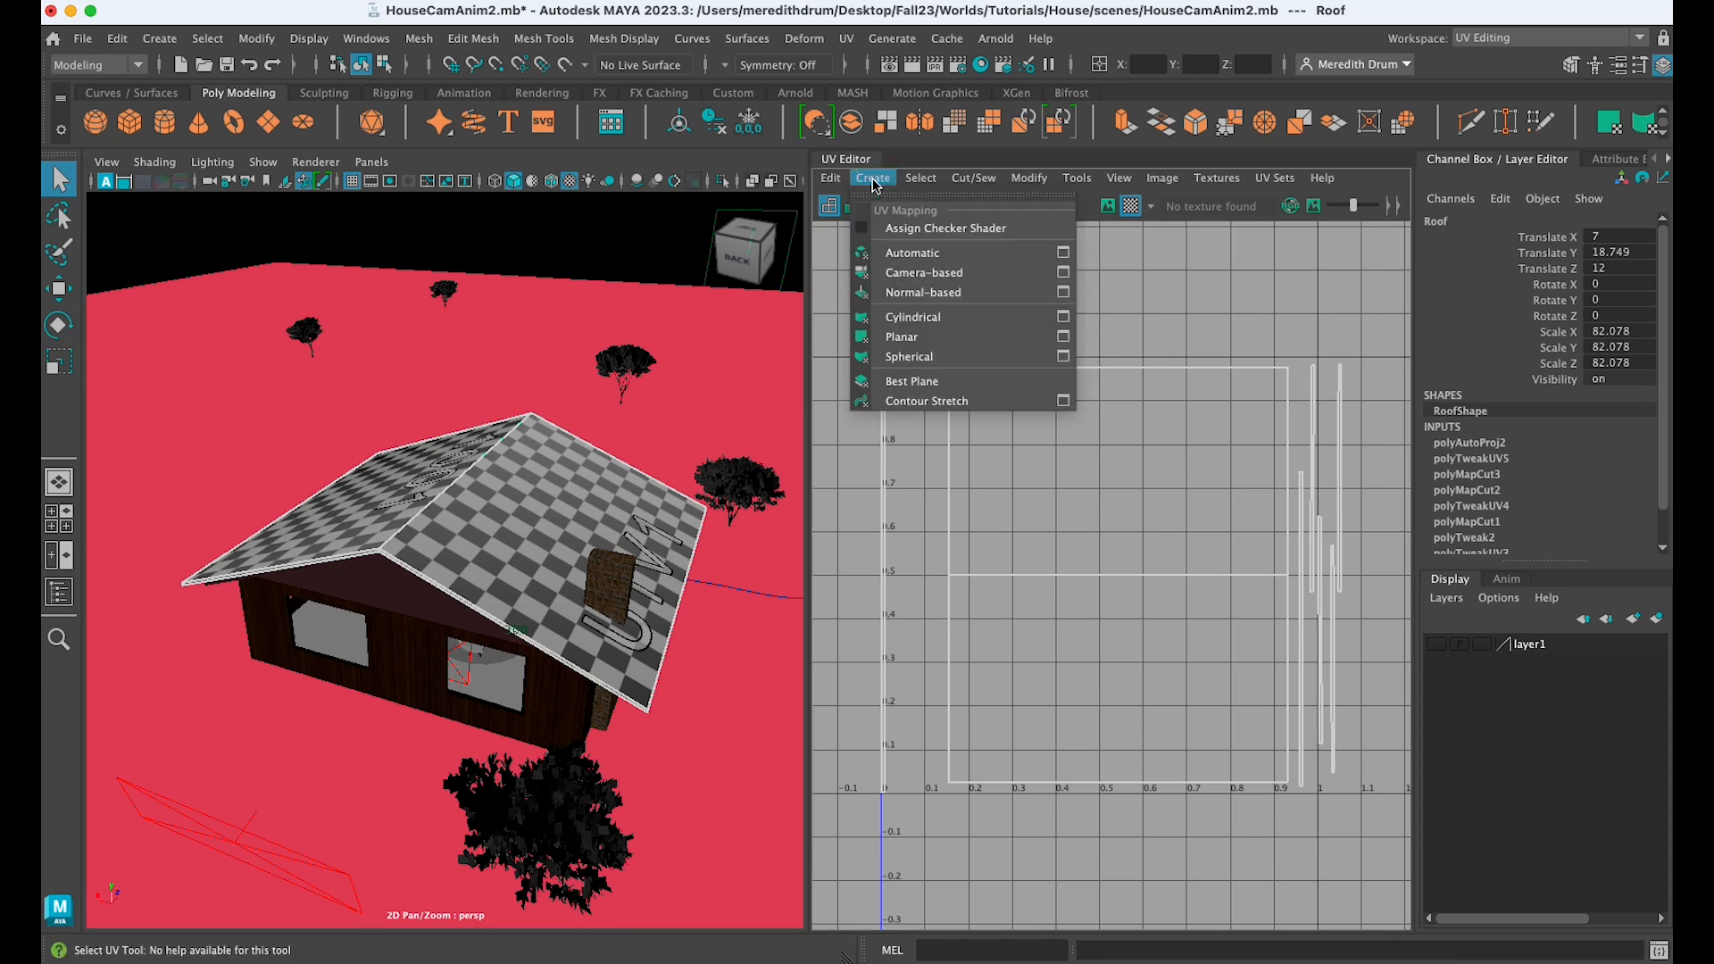
pyautogui.click(911, 253)
pyautogui.keyDown('alt'); pyautogui.moveTo(554, 580); pyautogui.dragTo(669, 607); pyautogui.keyUp('alt')
pyautogui.scroll(5, 611, 616)
pyautogui.scroll(-5, 611, 616)
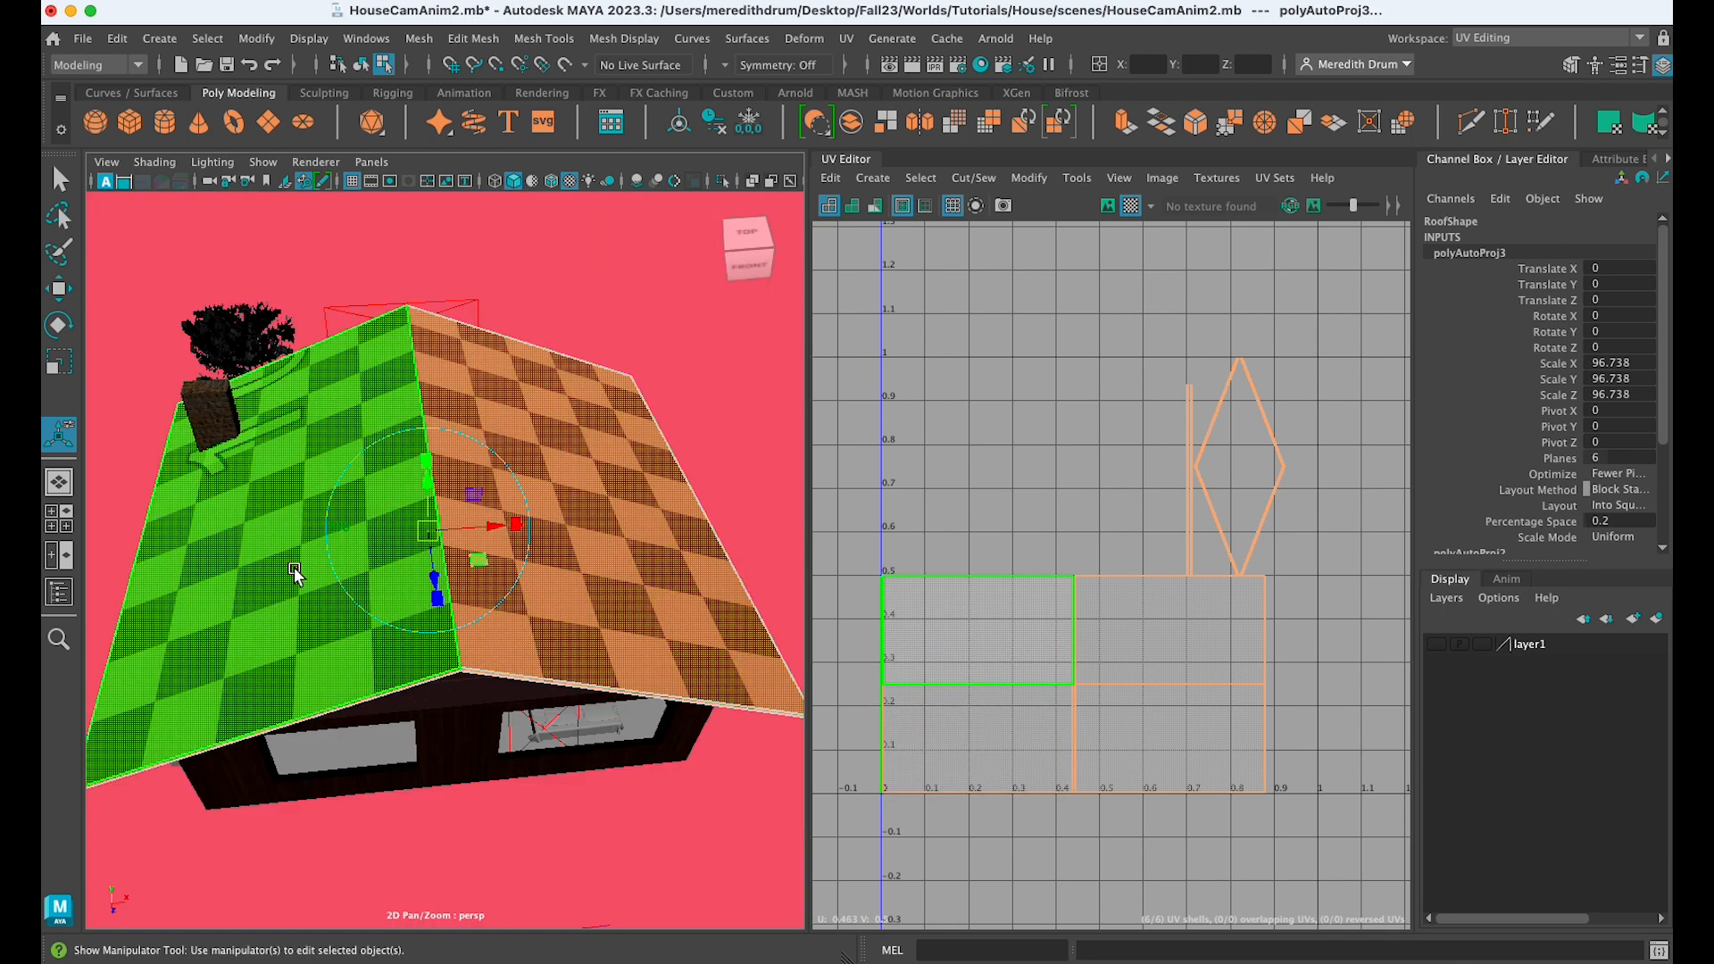
pyautogui.keyDown('alt'); pyautogui.moveTo(636, 533); pyautogui.dragTo(665, 505); pyautogui.keyUp('alt')
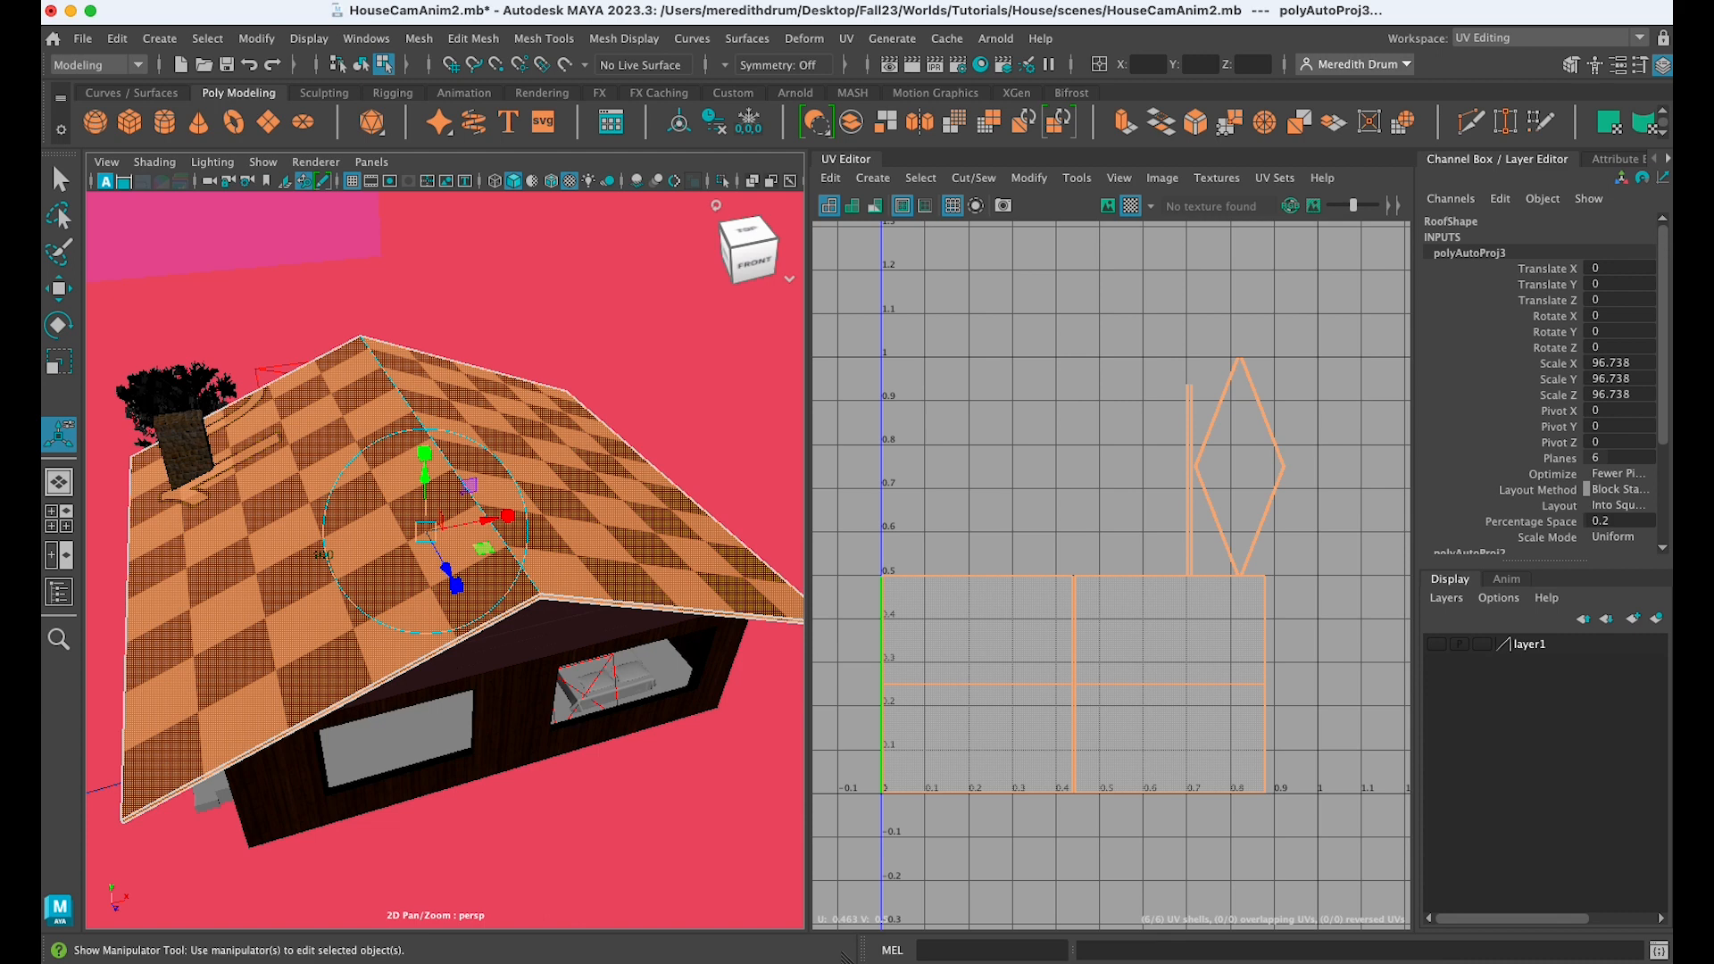
# Return the roof to object selection and delete its construction history
pyautogui.click(1621, 159)
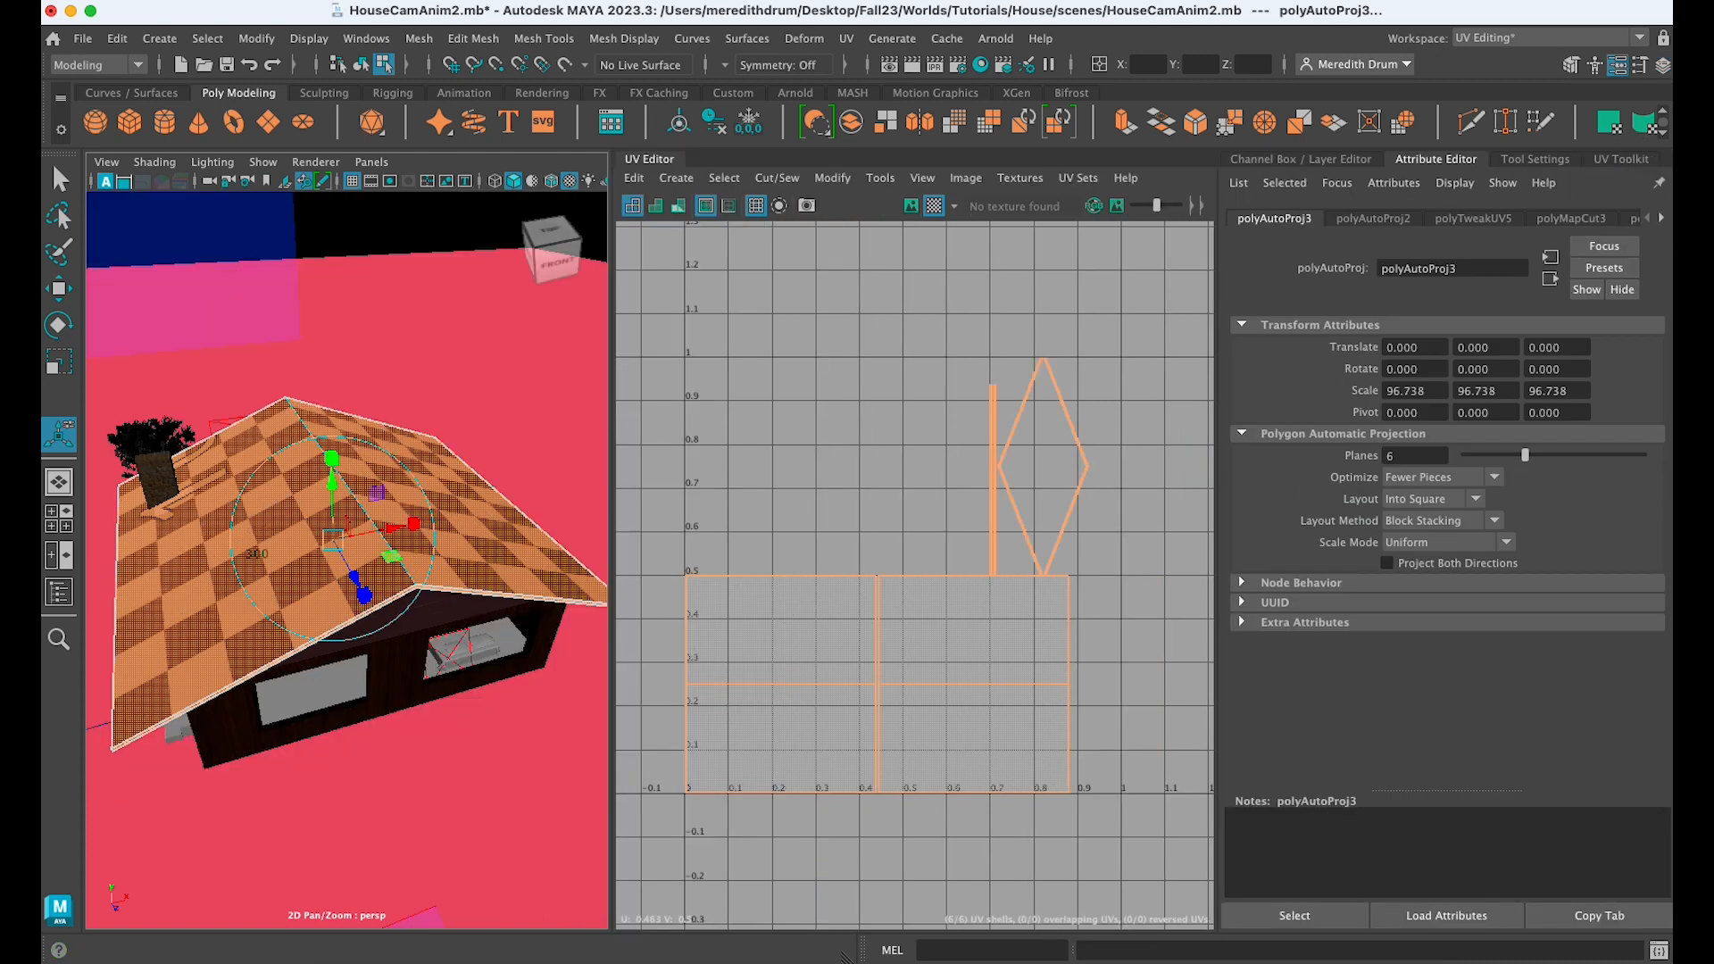
pyautogui.click(1661, 218)
pyautogui.click(1661, 218)
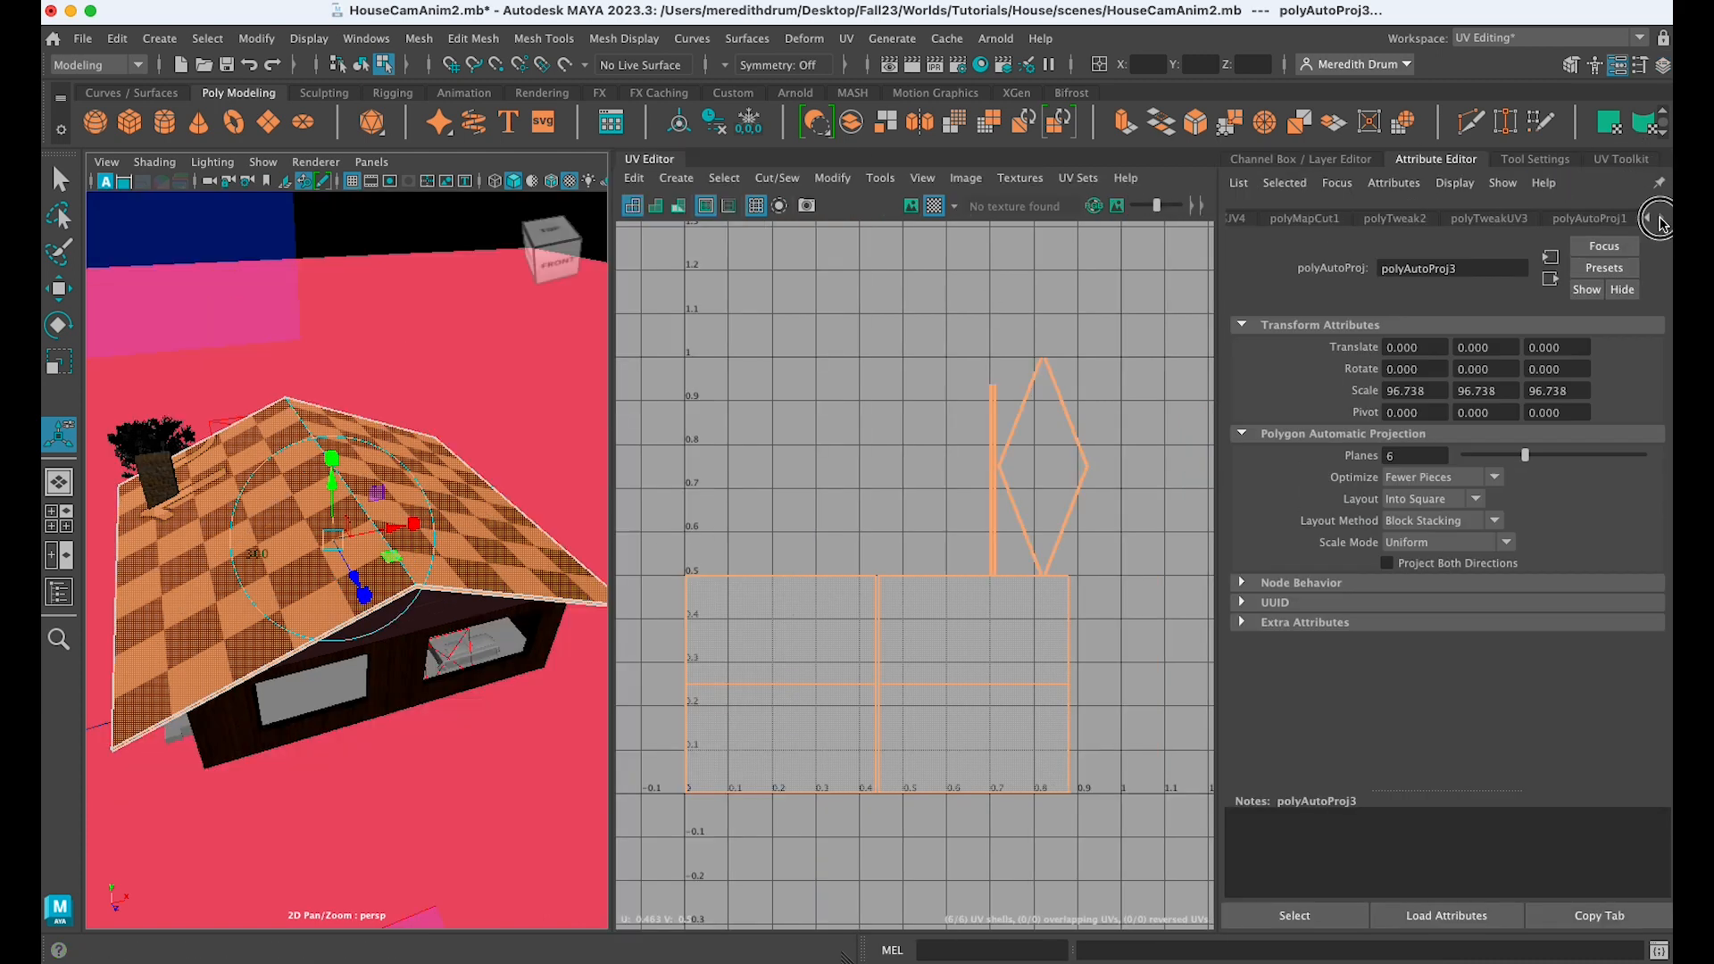
pyautogui.click(1663, 219)
pyautogui.moveTo(450, 456); pyautogui.dragTo(510, 385, button='right')
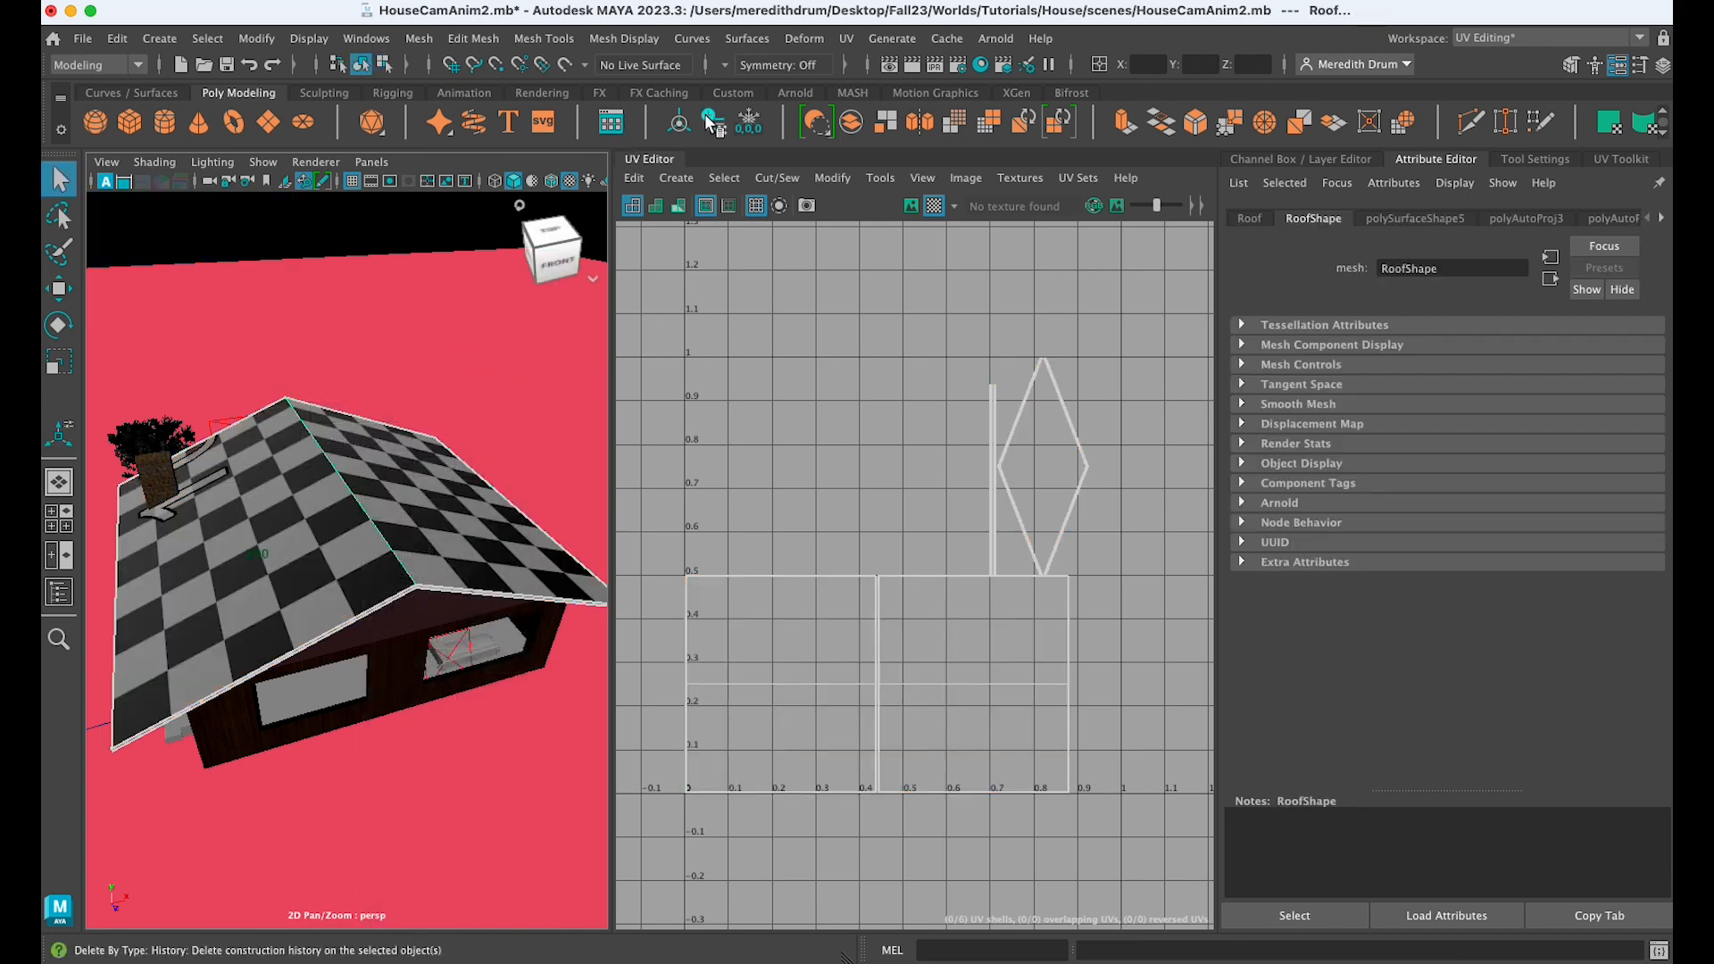
pyautogui.click(714, 124)
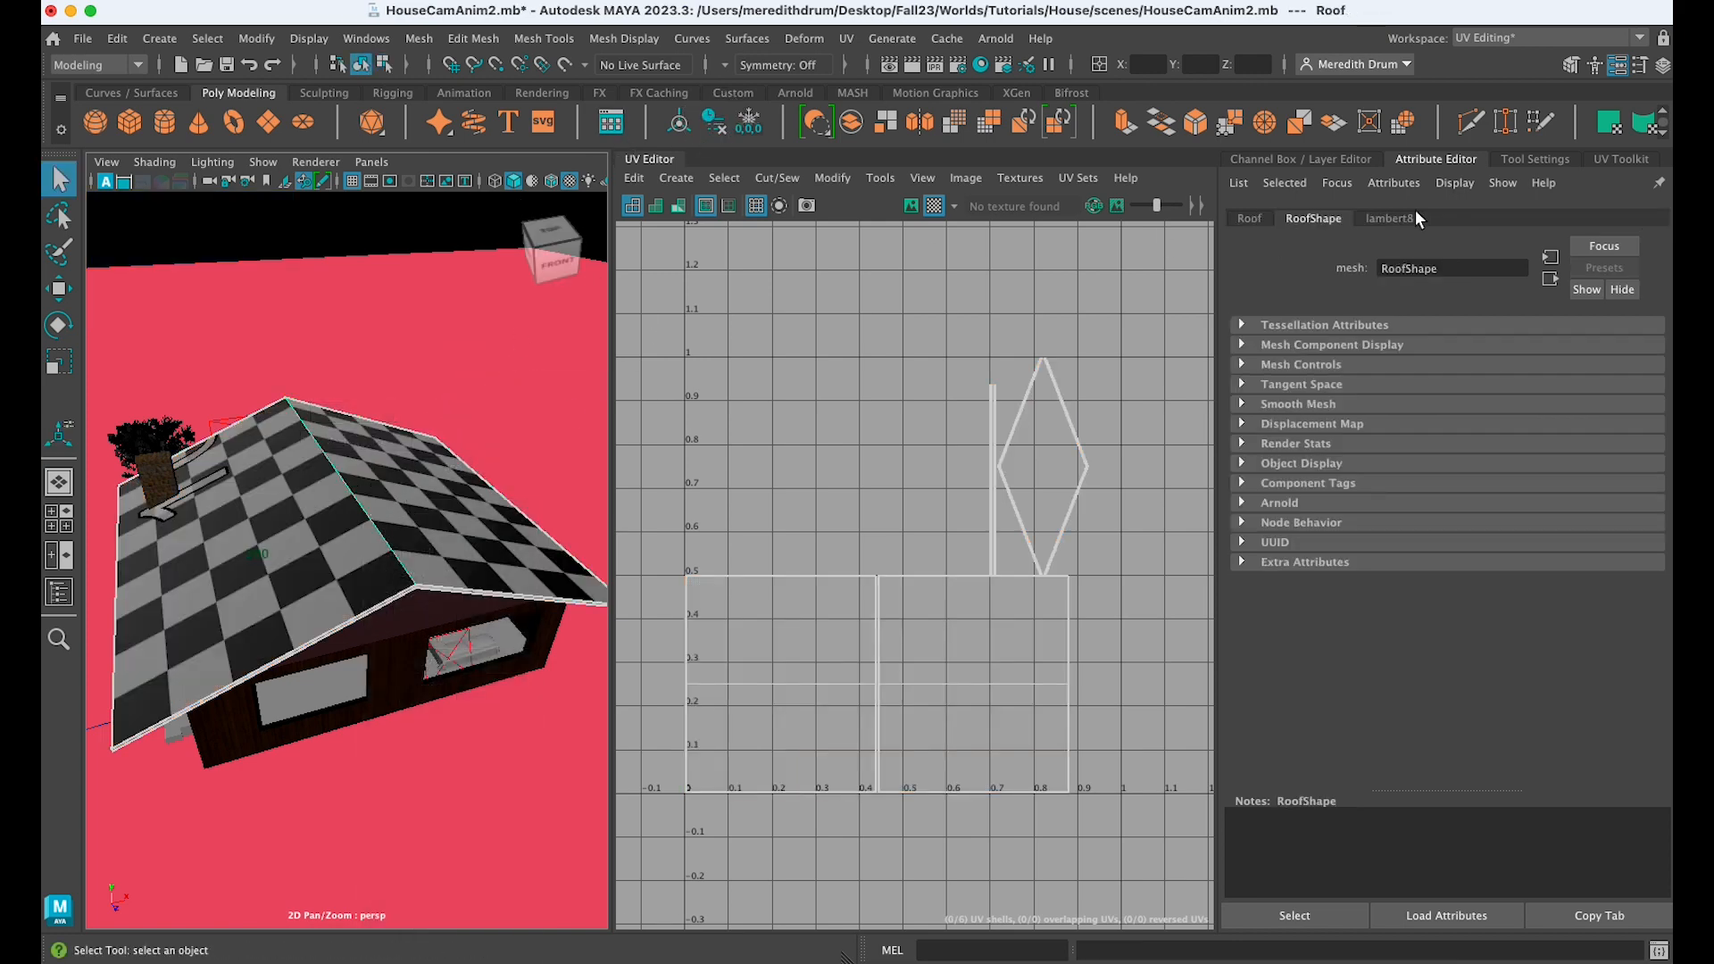
# Rename the roof's Lambert material to Roof2
pyautogui.click(1382, 218)
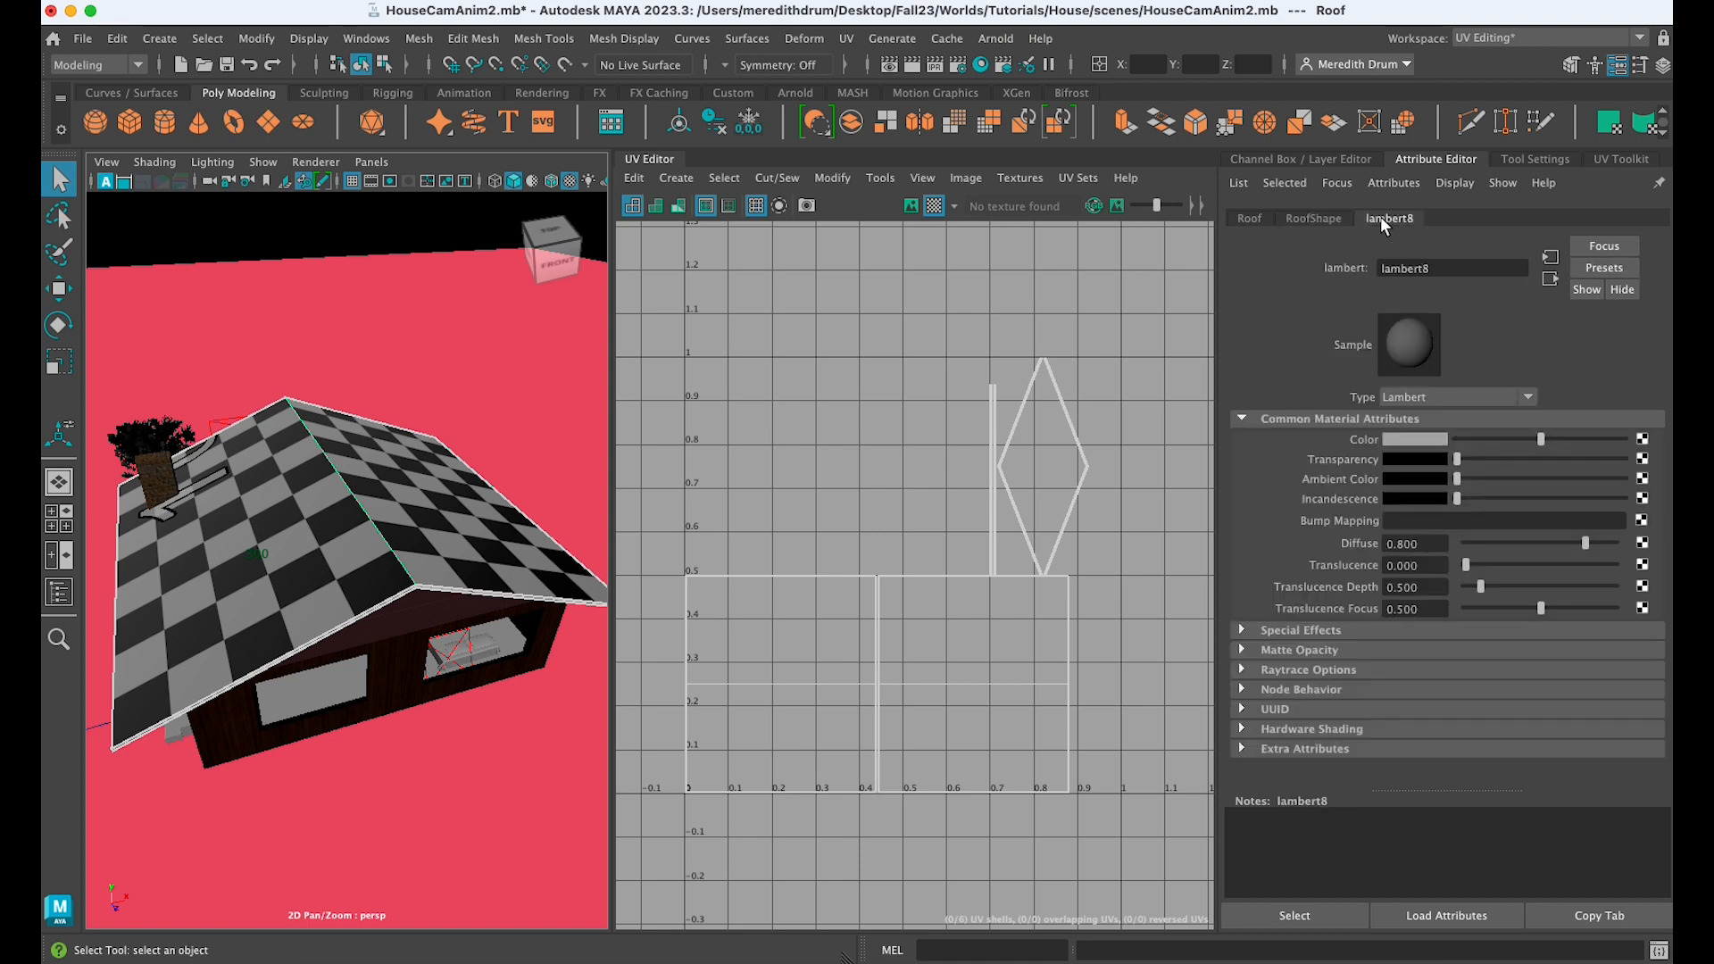
pyautogui.doubleClick(1444, 266)
pyautogui.write('Roof2')
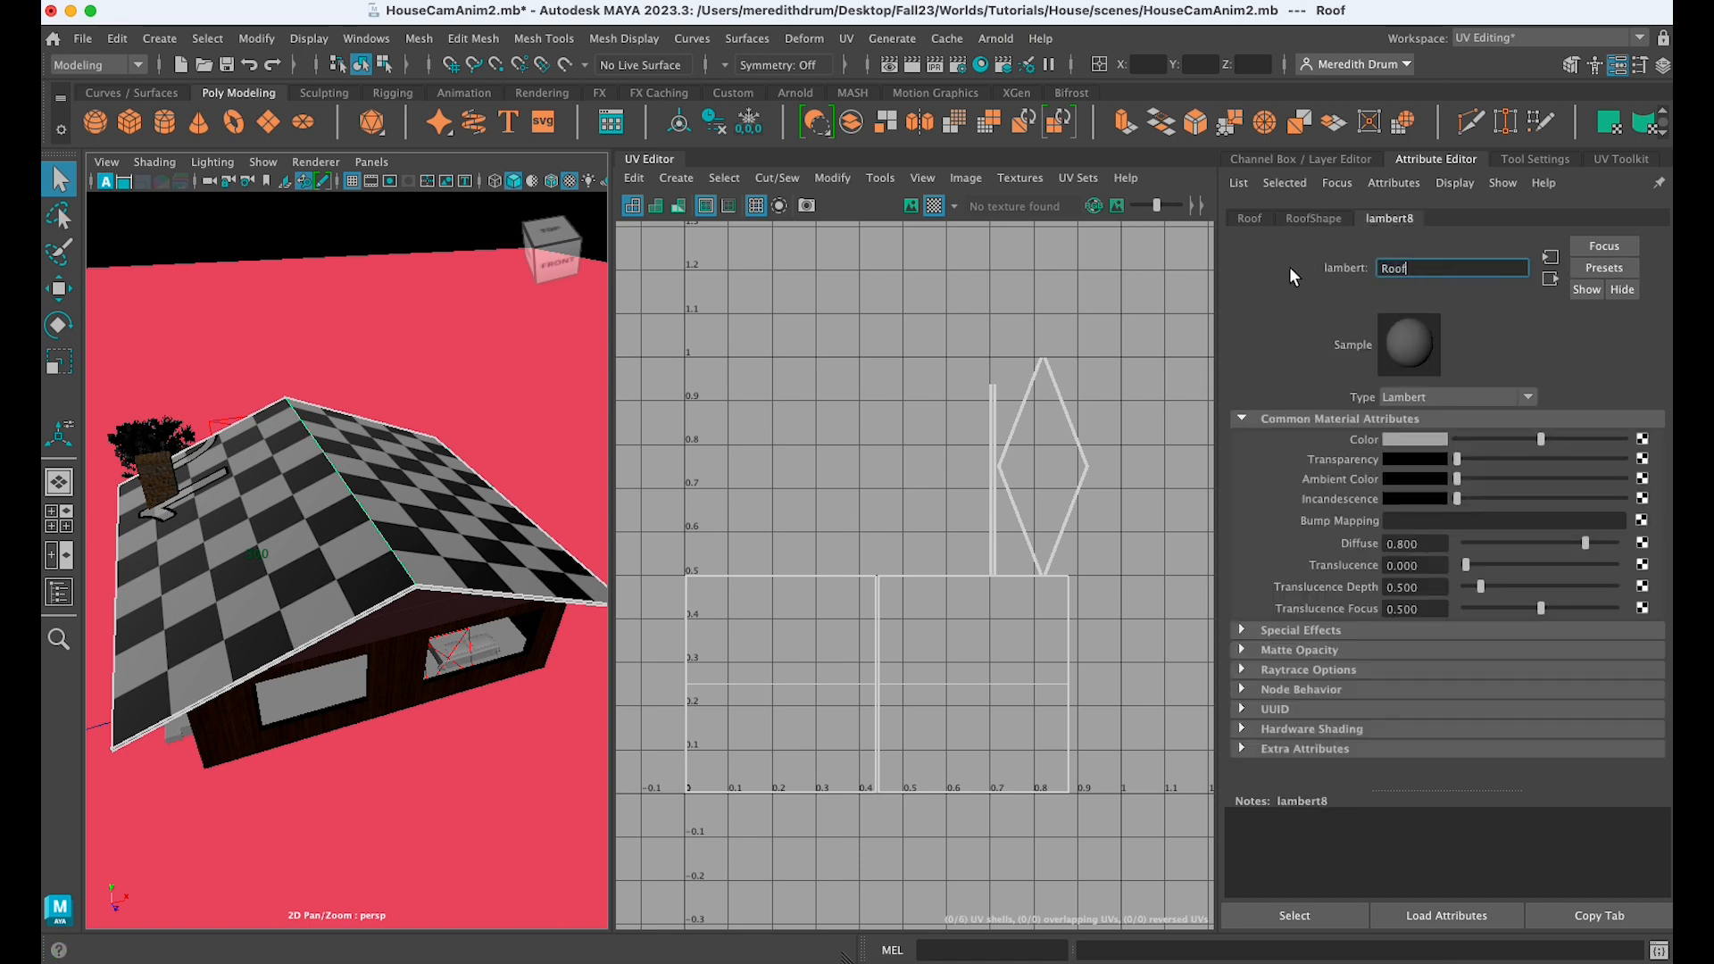
pyautogui.press('Return')
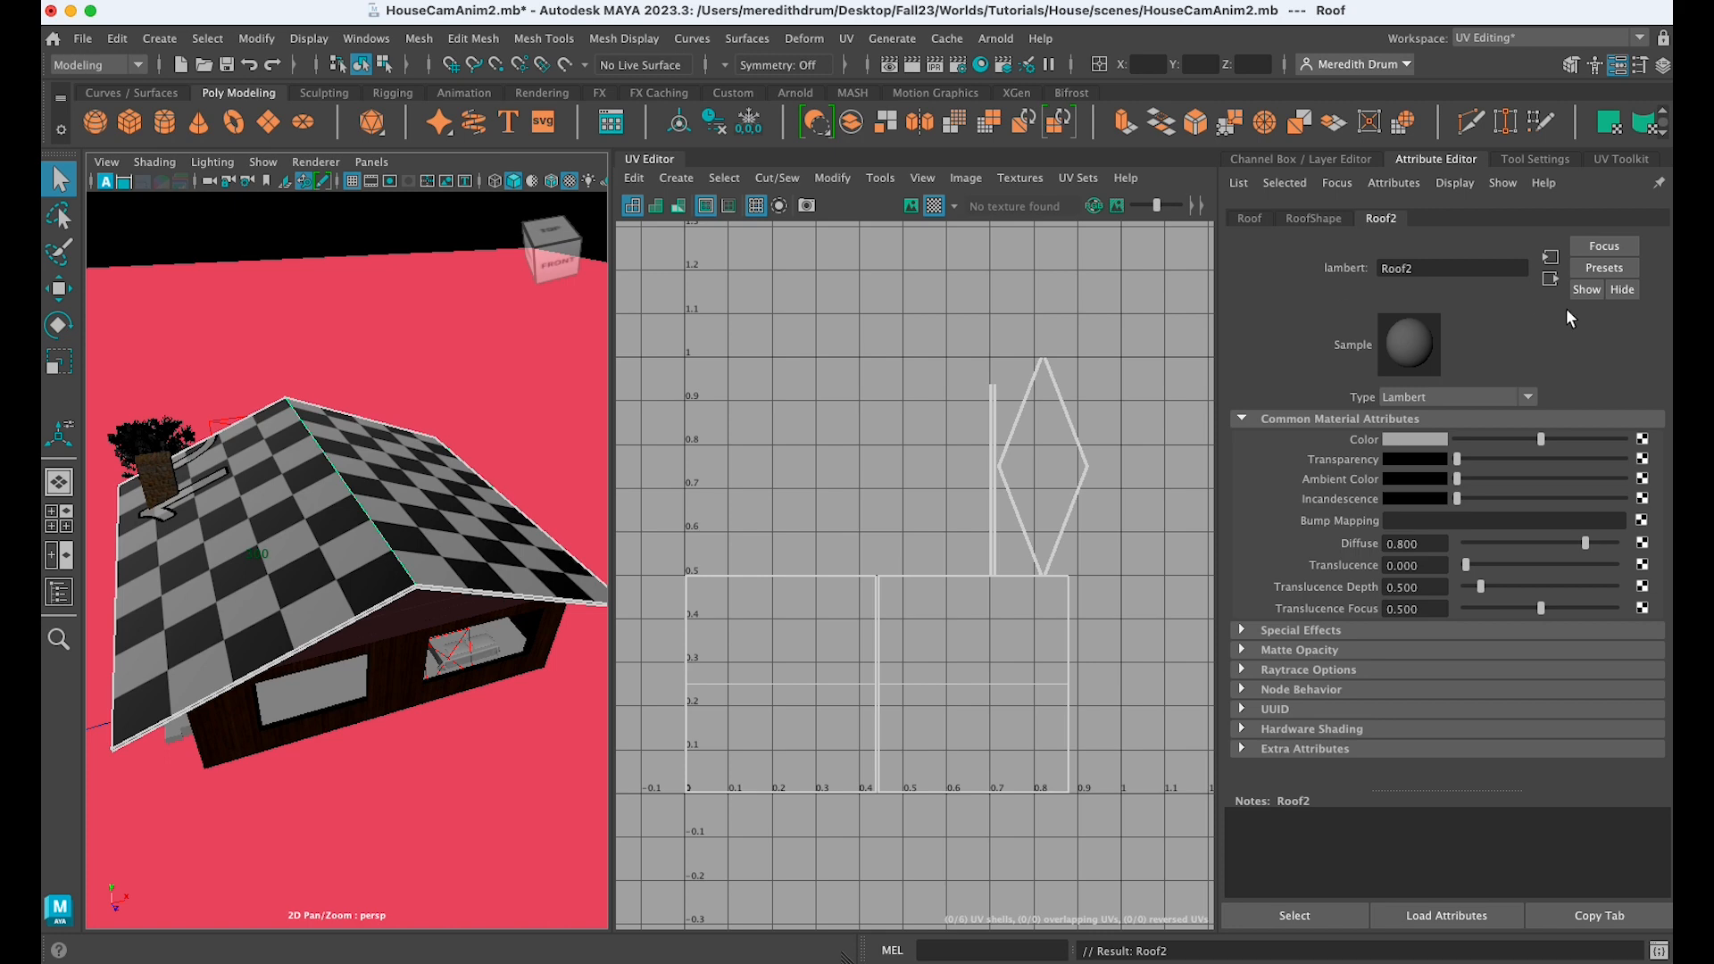
# Map a File texture to the Roof2 material's color using the image wood_shingle.jpg from sourceimages
pyautogui.click(1641, 439)
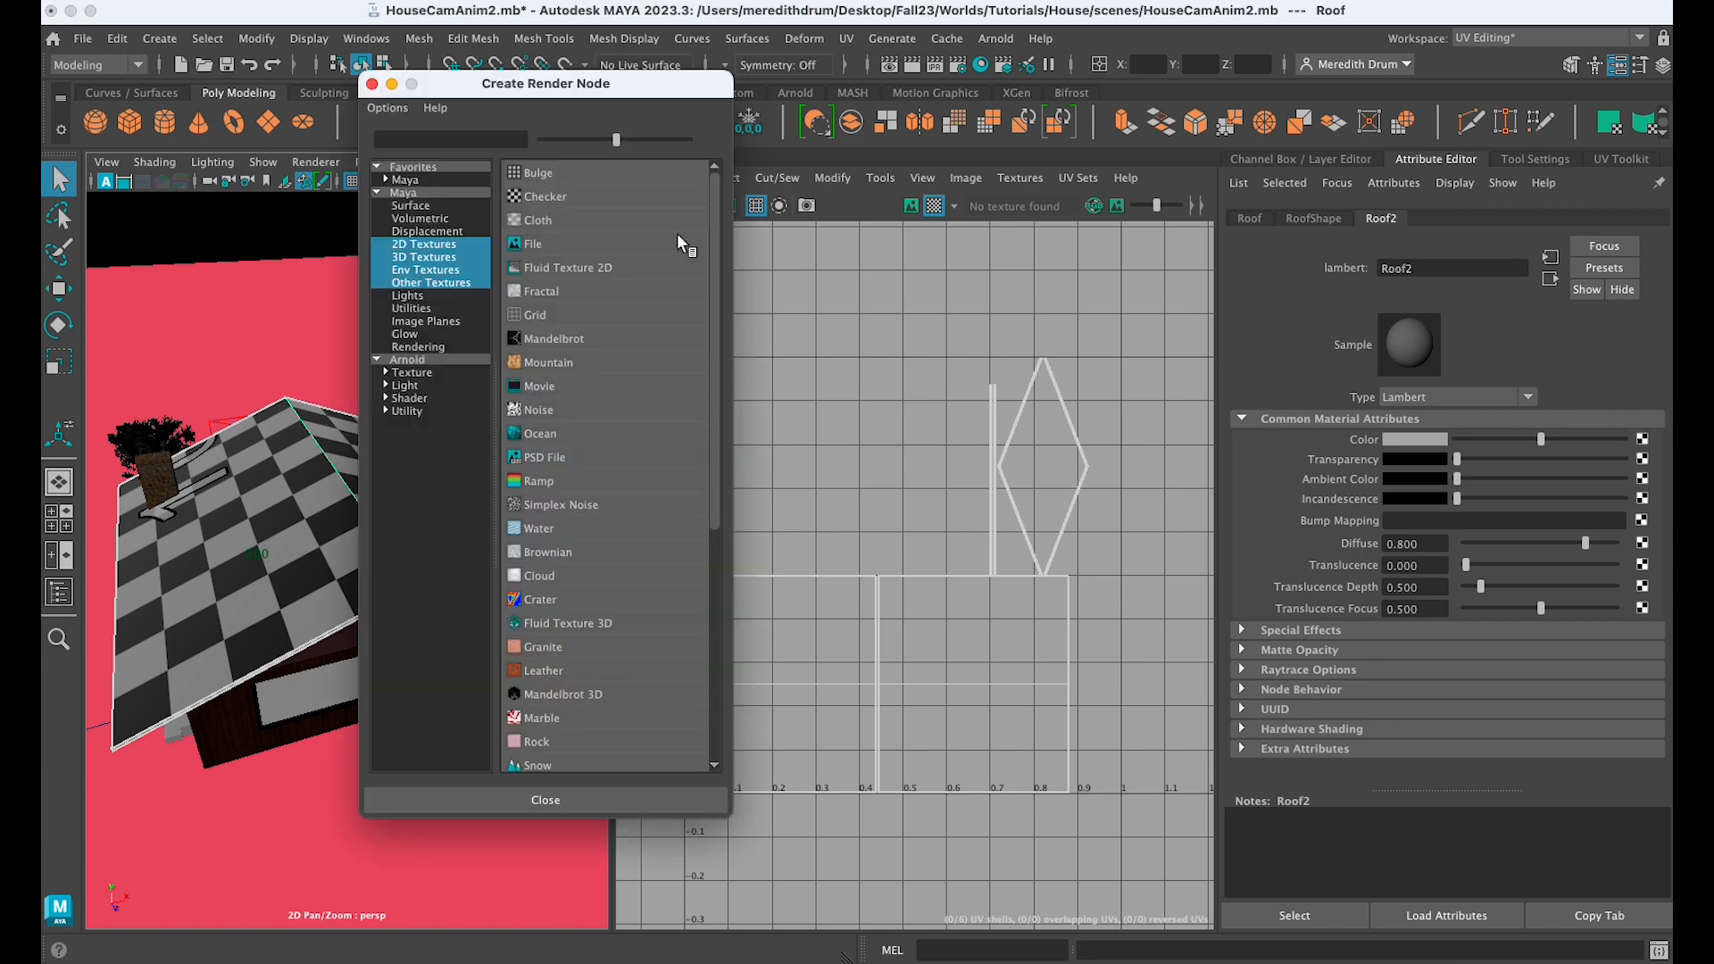
pyautogui.click(554, 245)
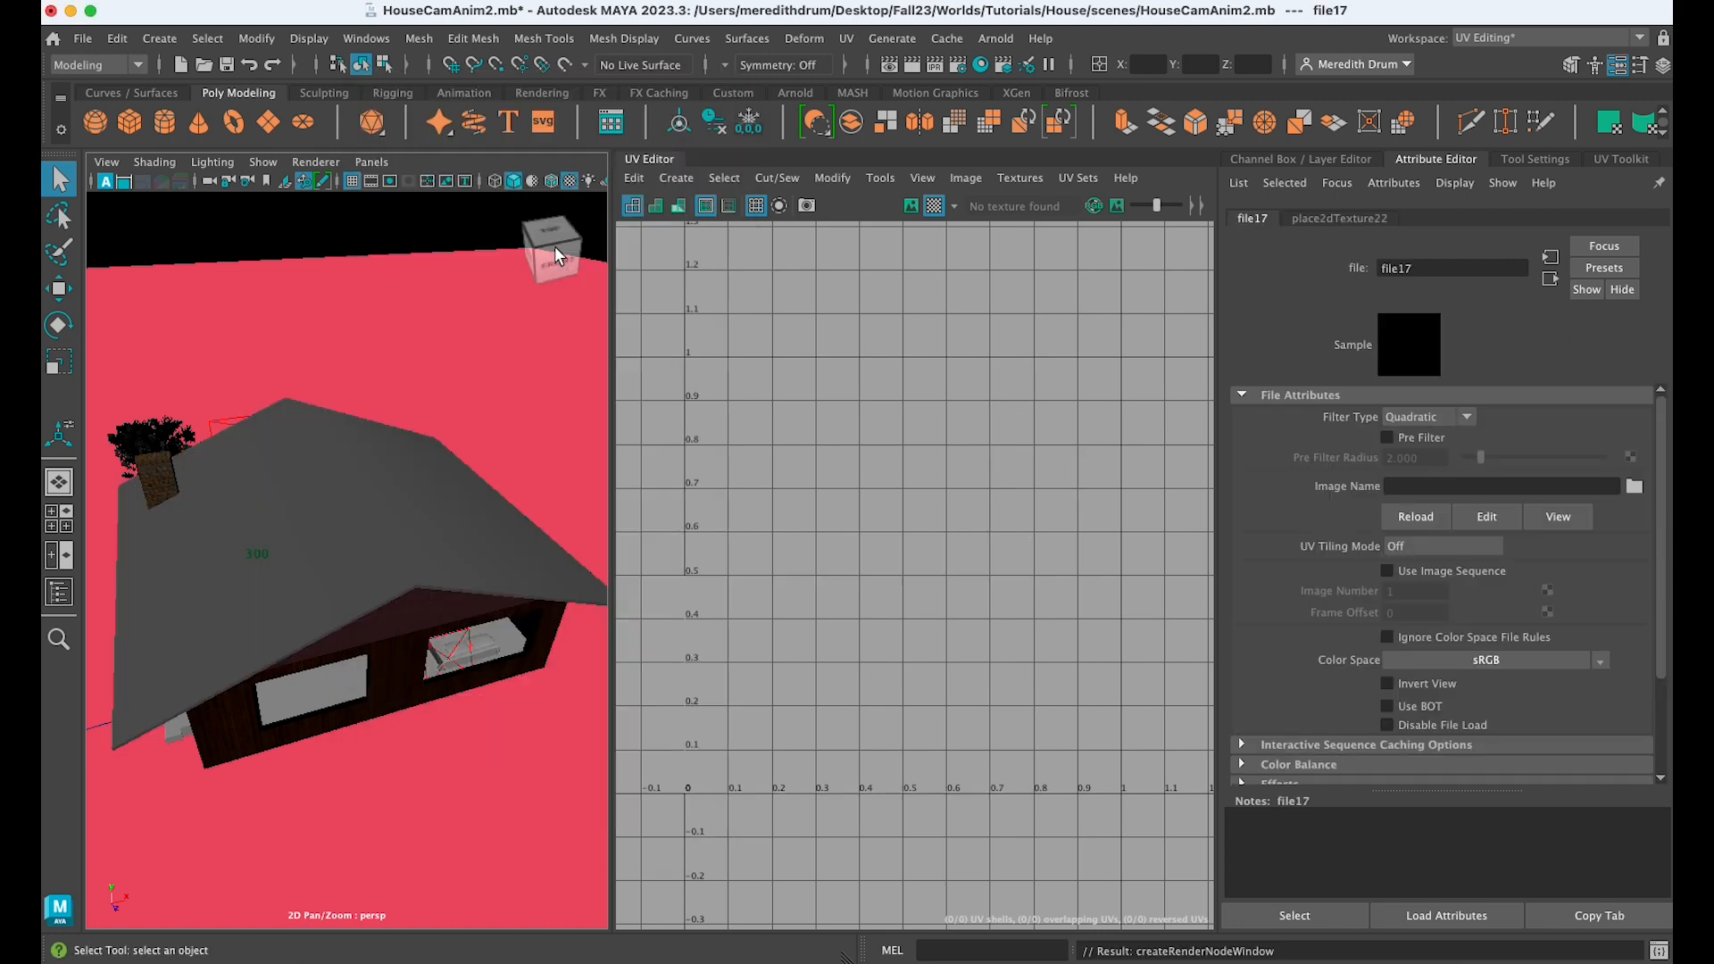
pyautogui.click(1634, 486)
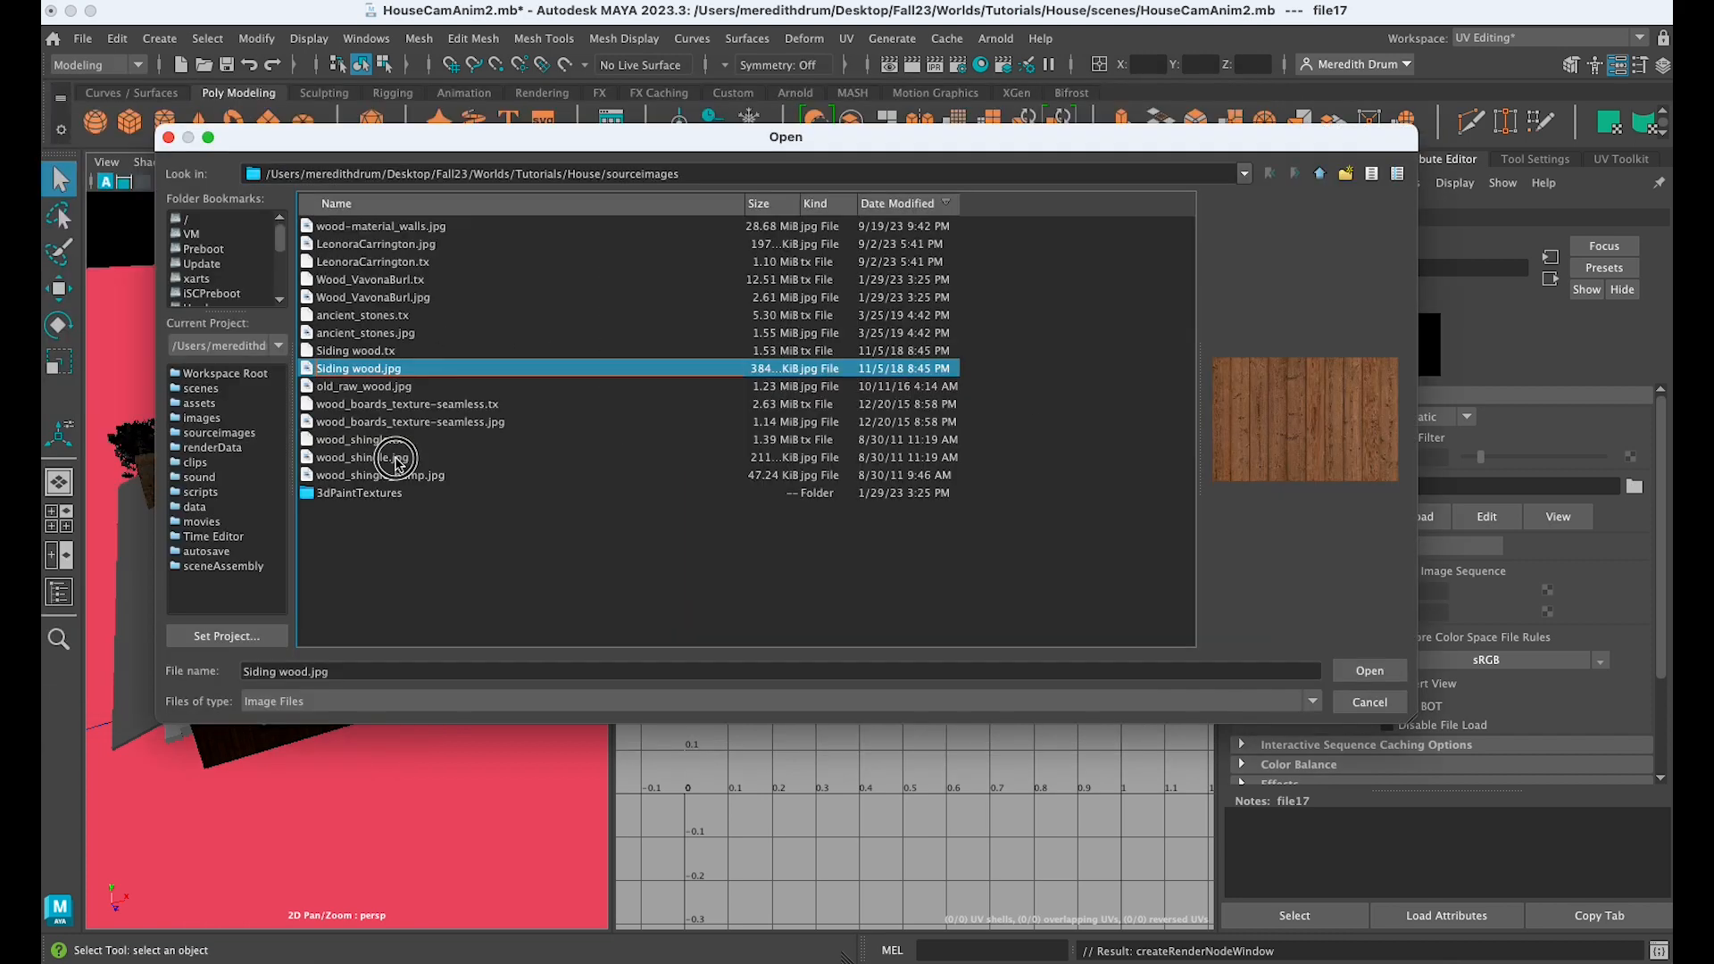
pyautogui.click(361, 457)
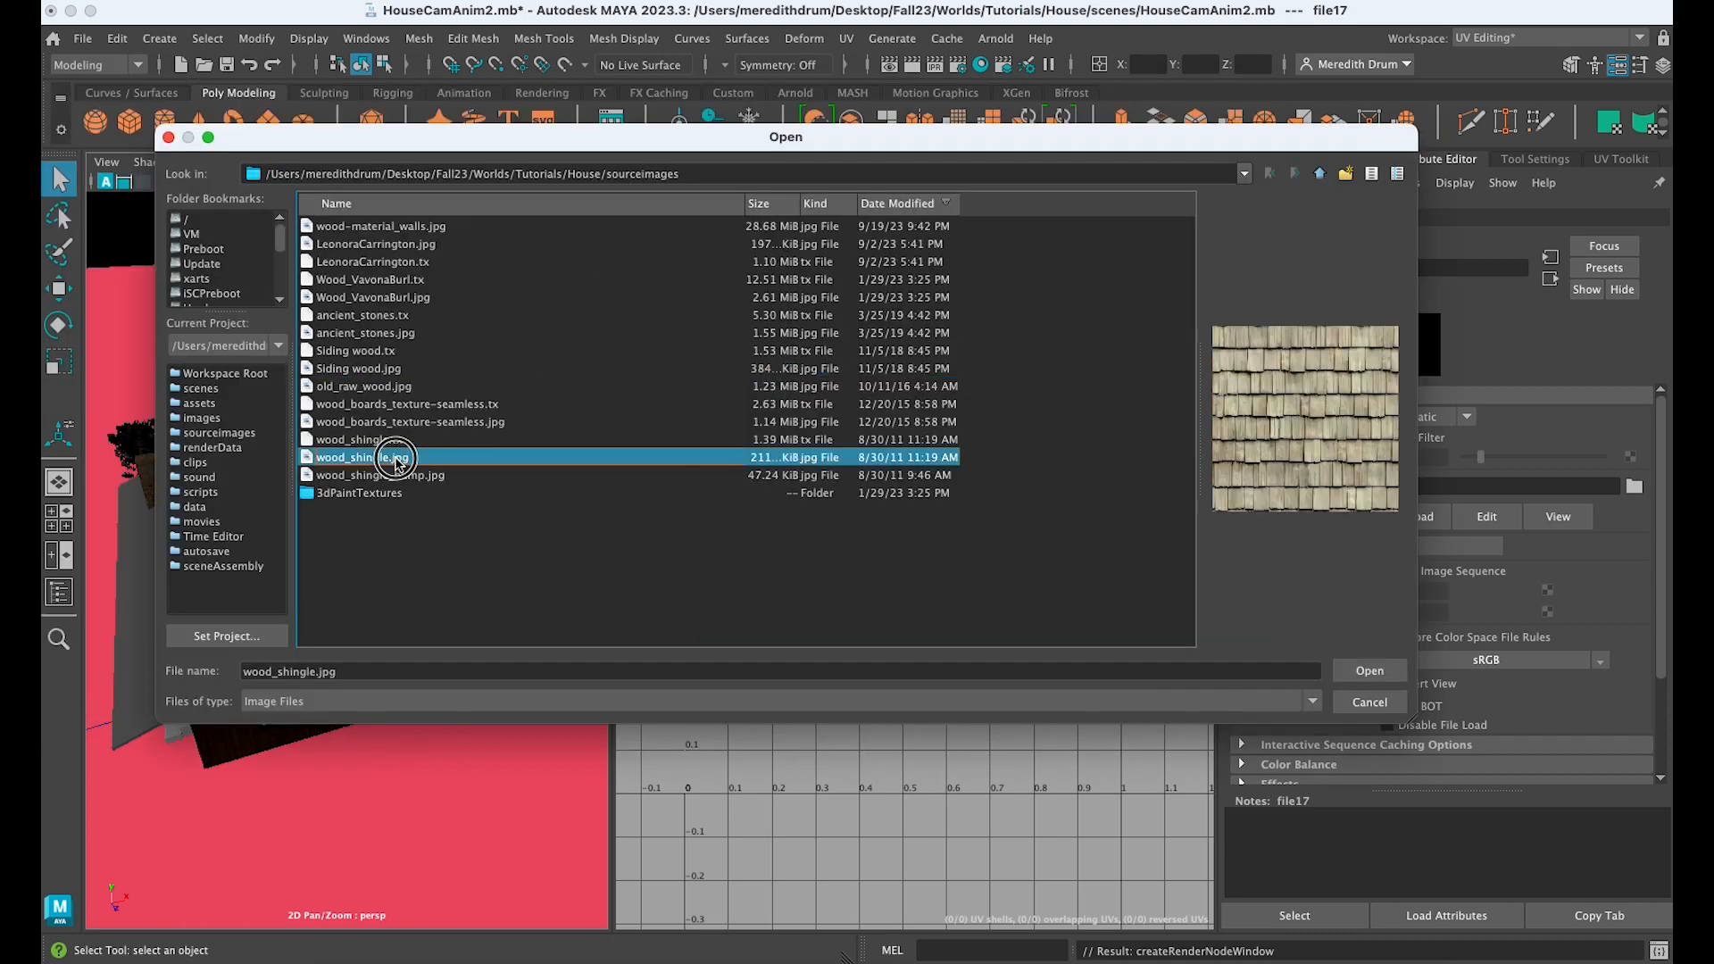
pyautogui.click(1371, 677)
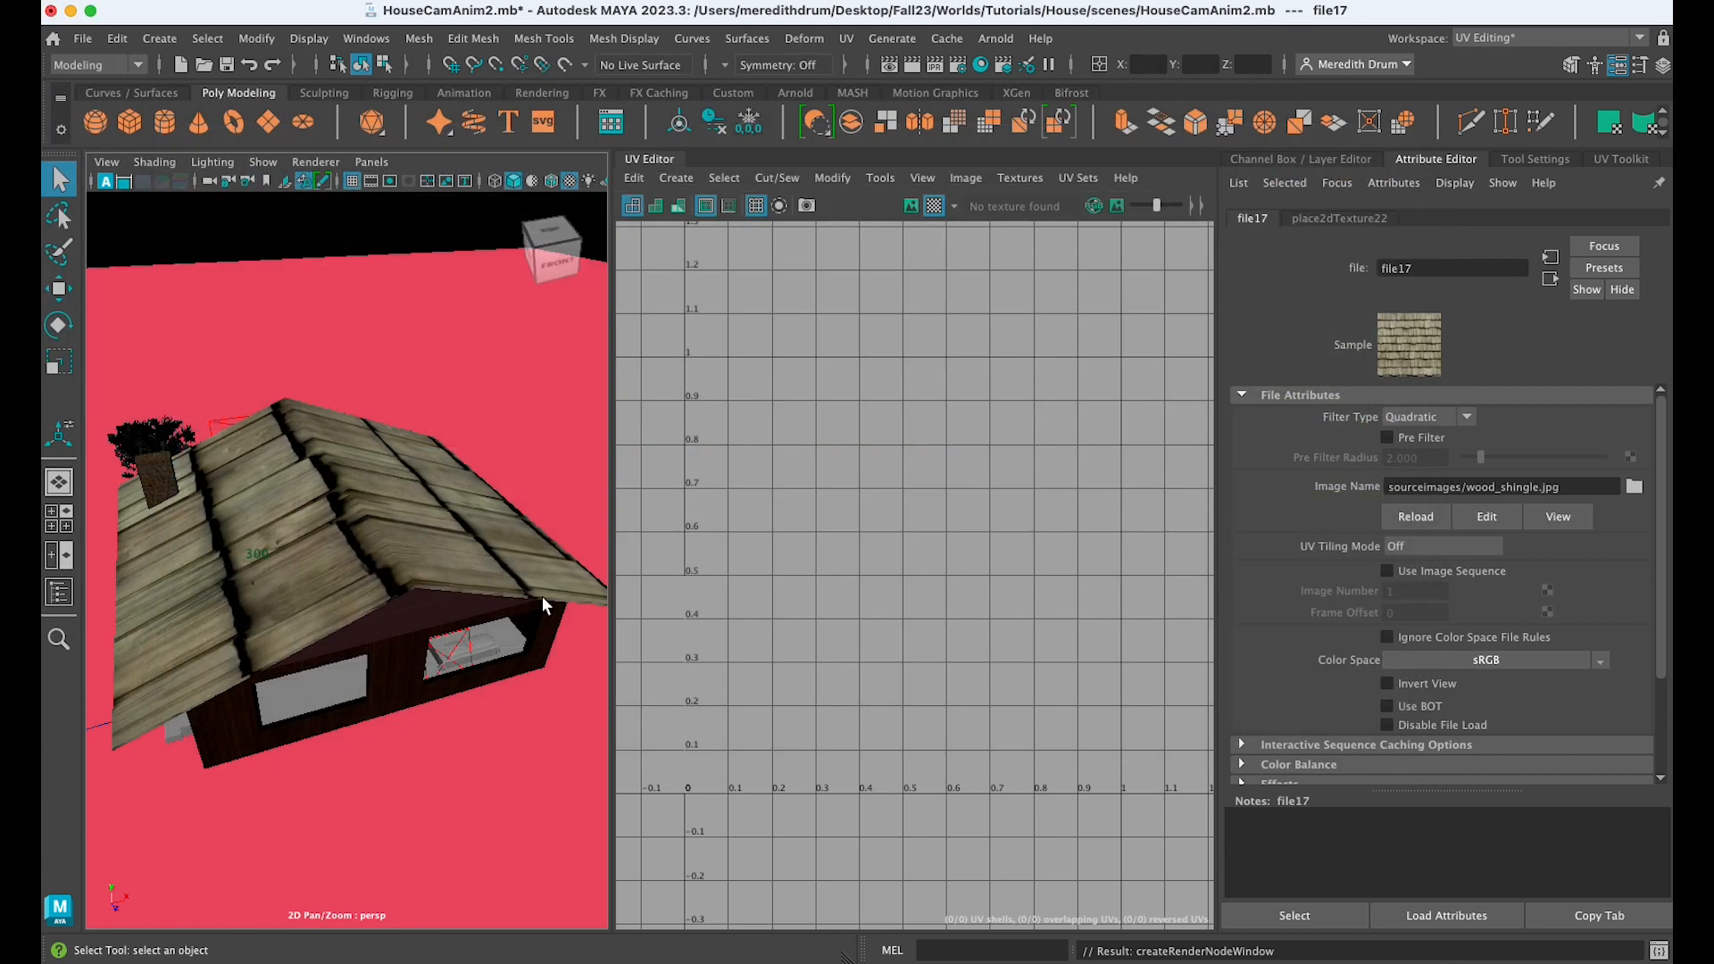
pyautogui.moveTo(437, 558)
pyautogui.keyDown('alt'); pyautogui.mouseDown()
pyautogui.moveTo(554, 553)
pyautogui.moveTo(479, 586)
pyautogui.moveTo(344, 597)
pyautogui.moveTo(495, 574)
pyautogui.moveTo(527, 549)
pyautogui.moveTo(442, 569)
pyautogui.mouseUp(); pyautogui.keyUp('alt')
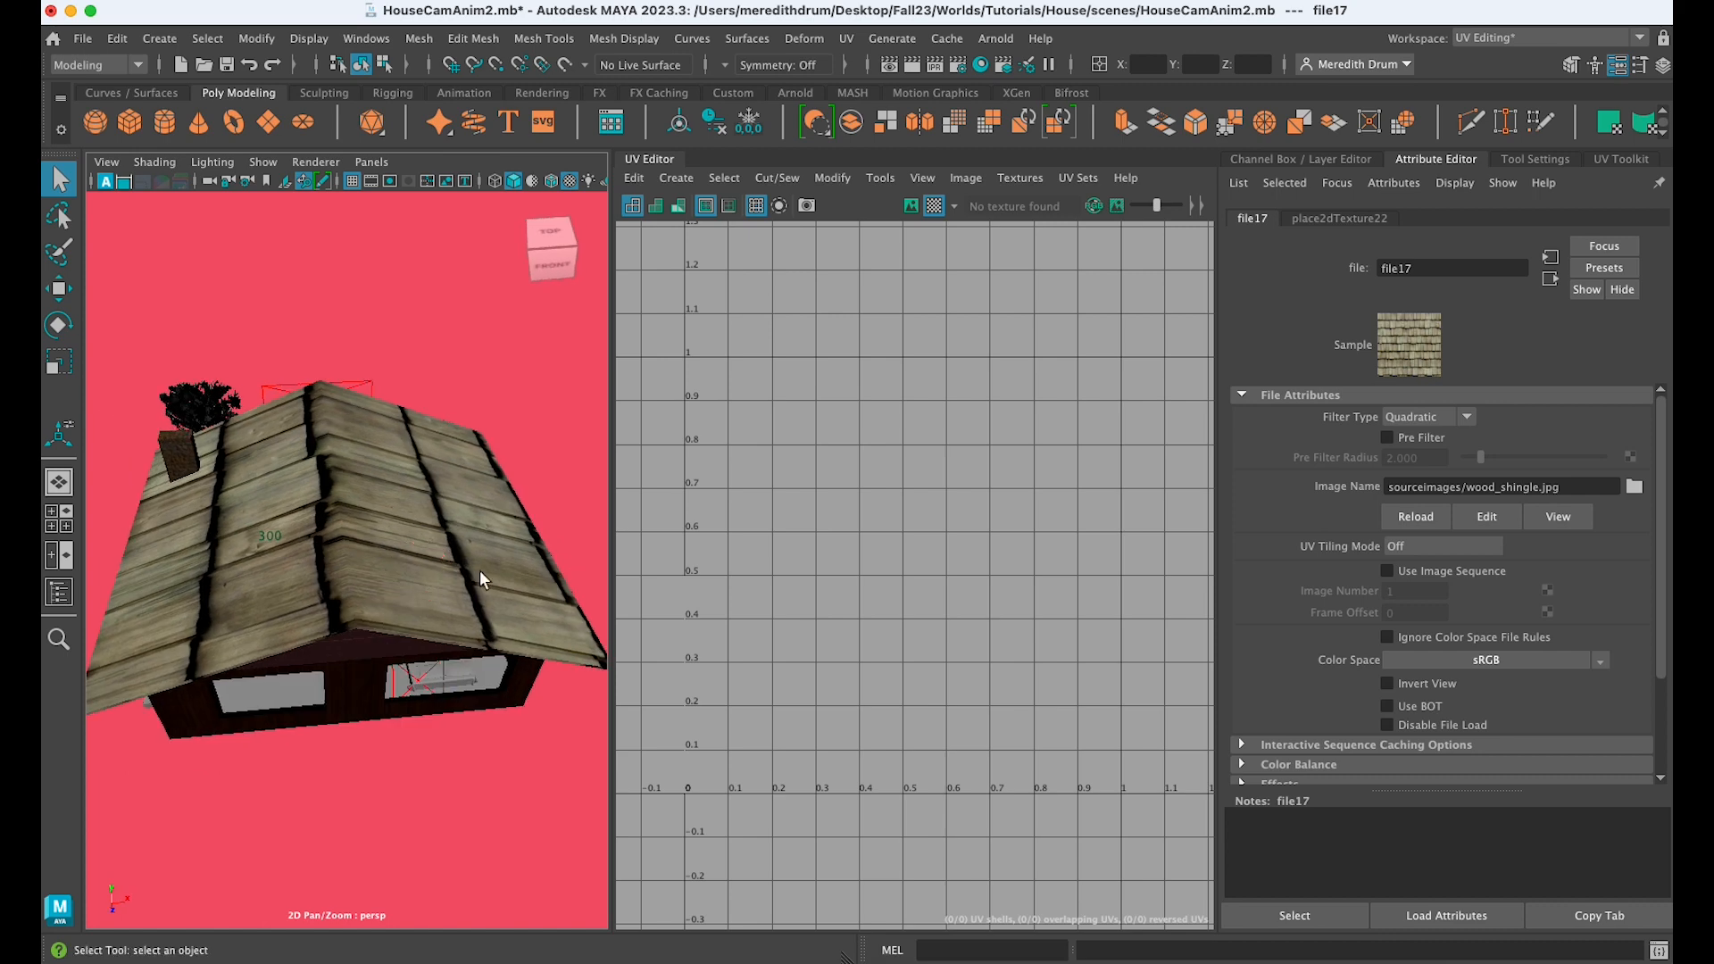
# Set the shingle texture's Repeat UV to 10 in both directions and inspect the tiling on the roof
pyautogui.click(1334, 219)
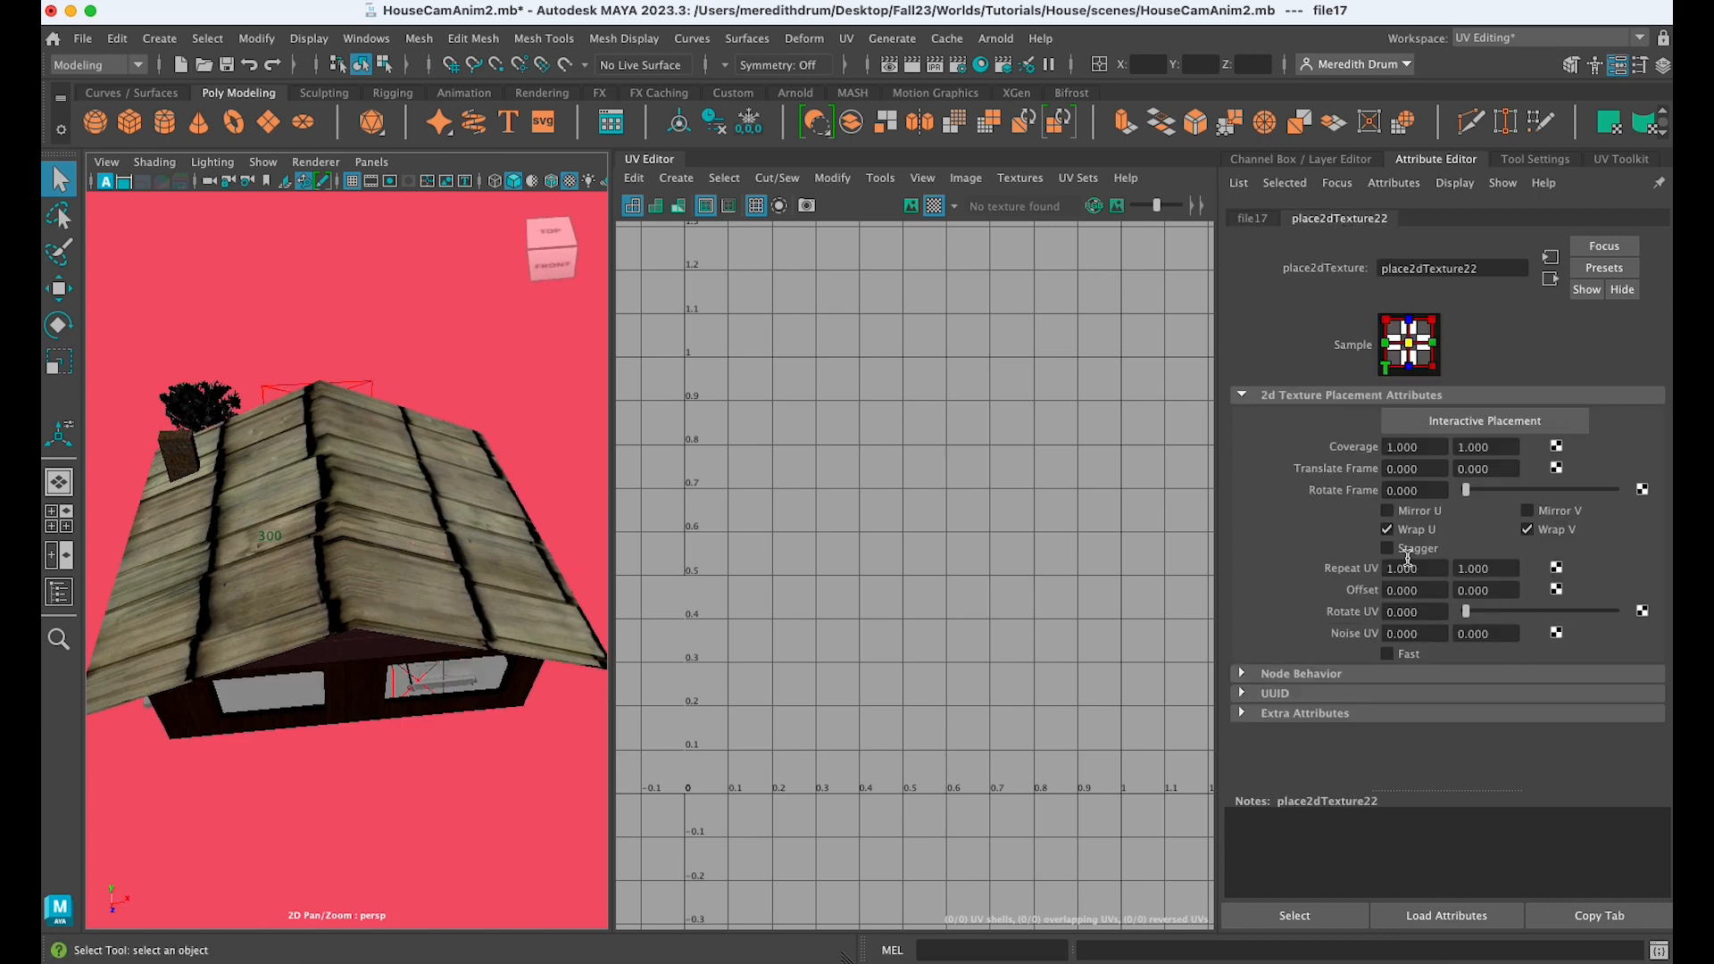
pyautogui.moveTo(1437, 576); pyautogui.dragTo(1275, 574)
pyautogui.write('10')
pyautogui.press('Tab')
pyautogui.write('10')
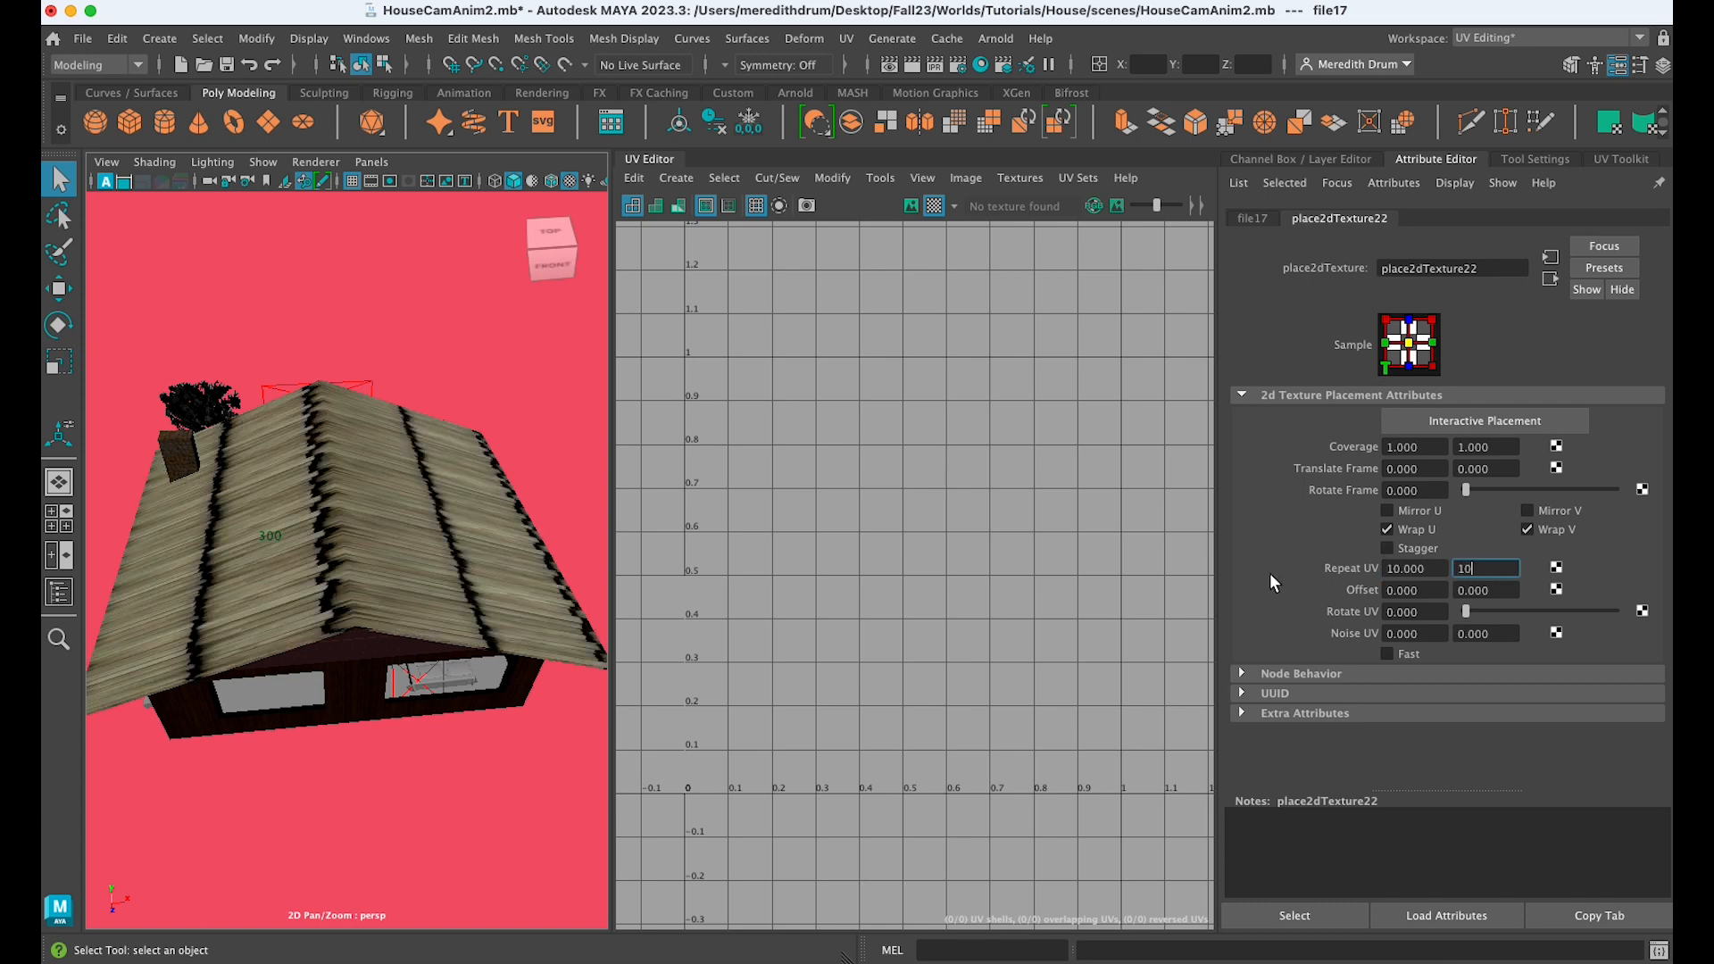
pyautogui.press('Return')
pyautogui.scroll(5, 410, 597)
pyautogui.keyDown('alt'); pyautogui.moveTo(453, 589); pyautogui.dragTo(583, 575); pyautogui.keyUp('alt')
pyautogui.scroll(5, 394, 590)
pyautogui.scroll(-5, 394, 591)
# Cut the UVs along the roof's ridge edge, with the checker map display turned off
pyautogui.click(459, 576)
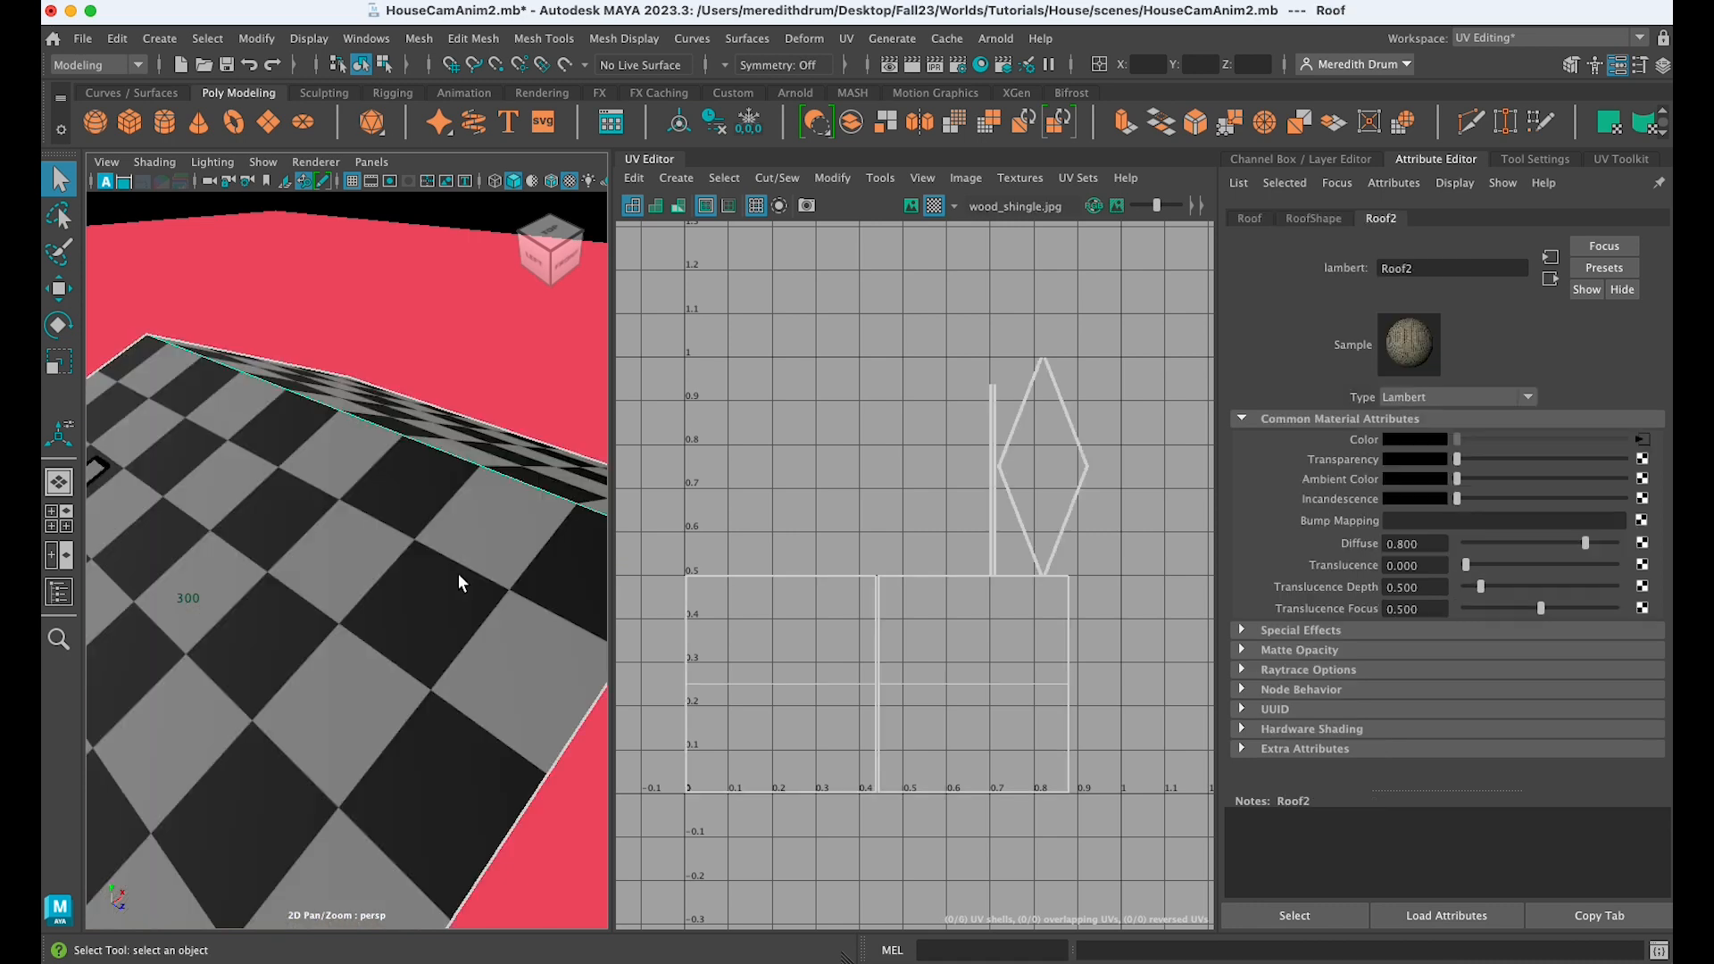
pyautogui.moveTo(458, 573); pyautogui.dragTo(459, 359, button='right')
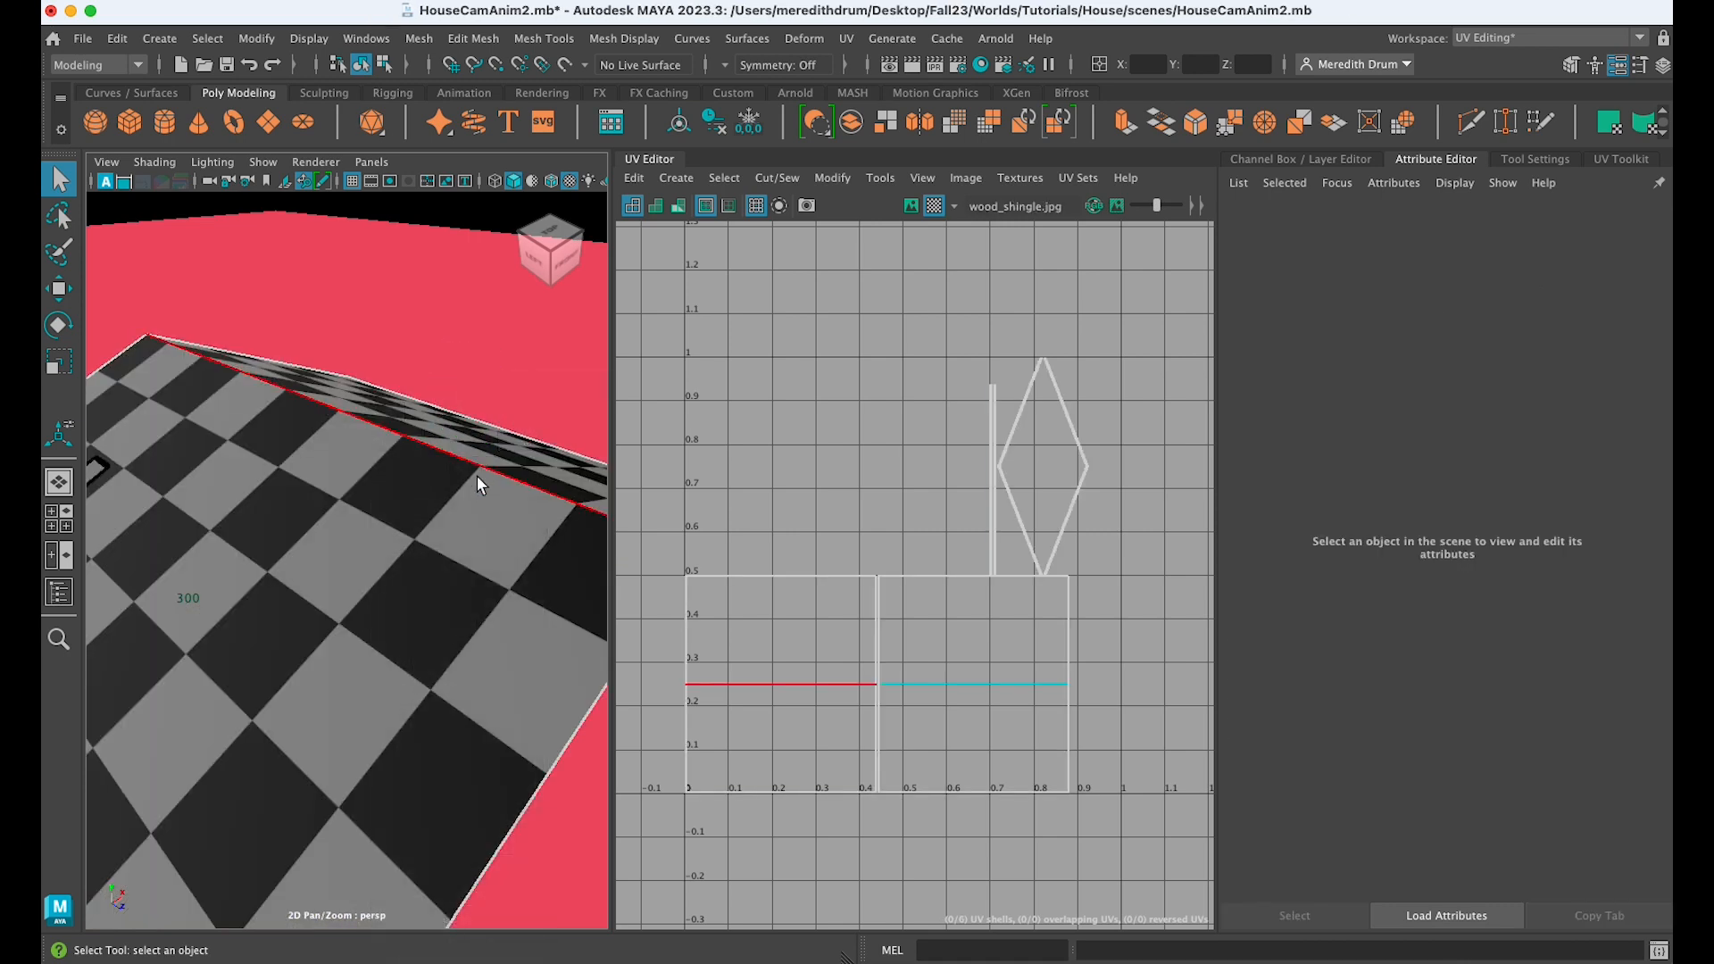
pyautogui.click(478, 473)
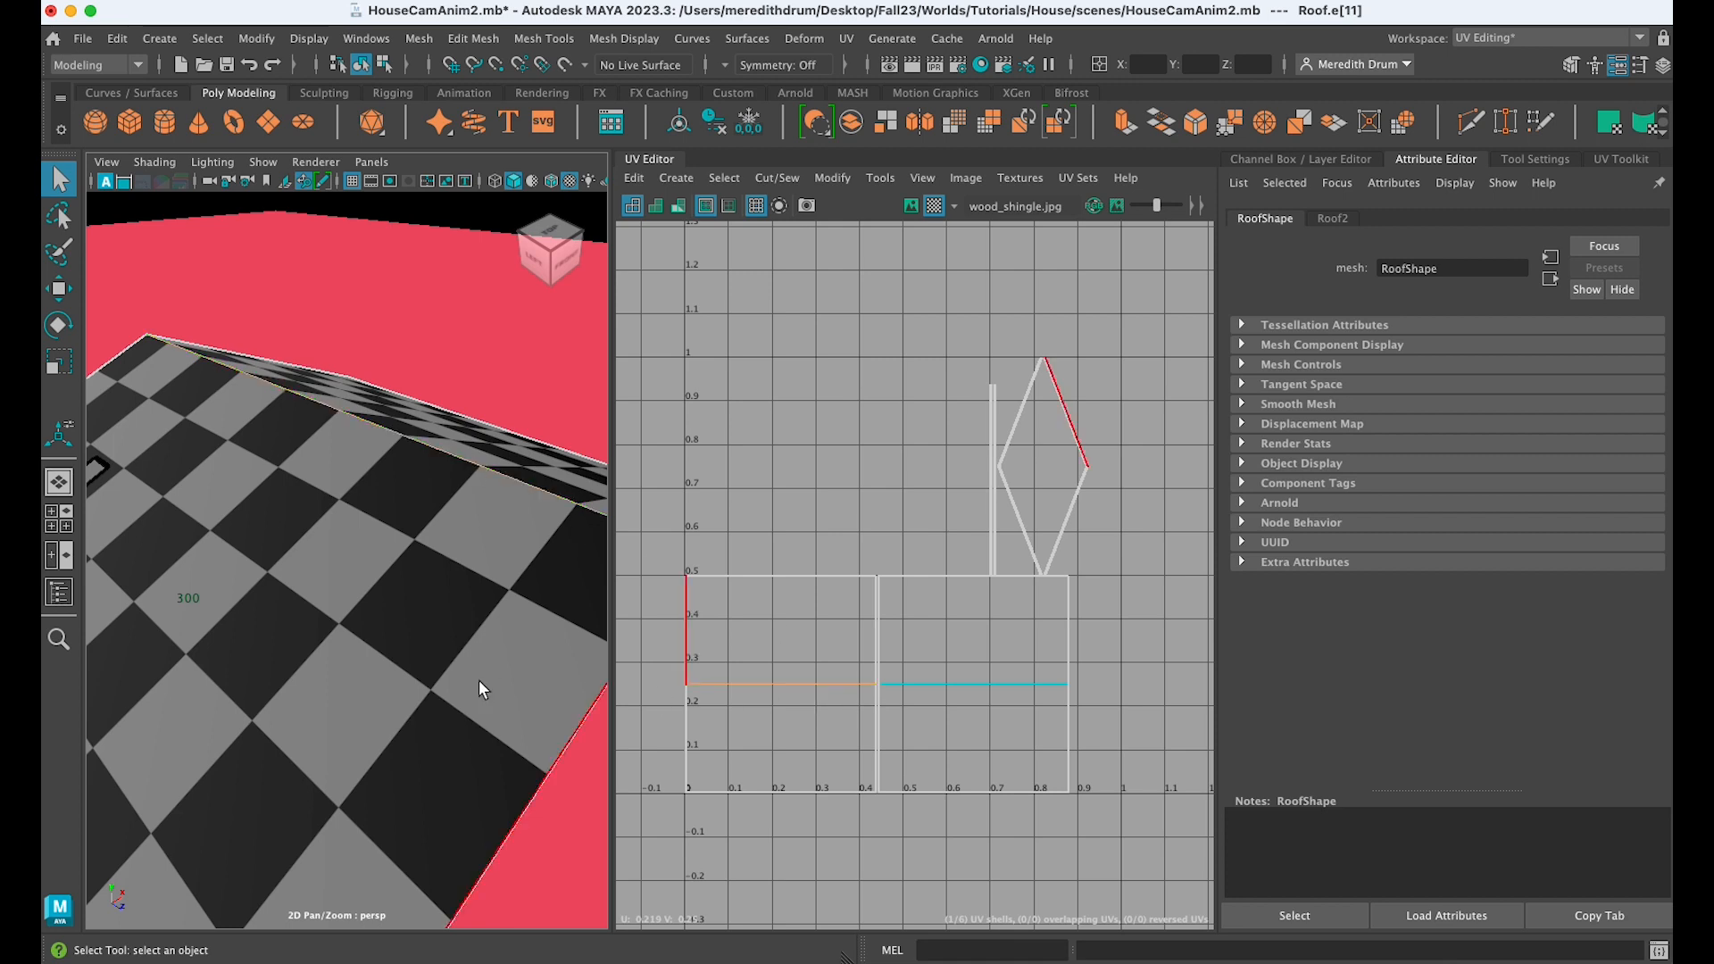
pyautogui.click(935, 207)
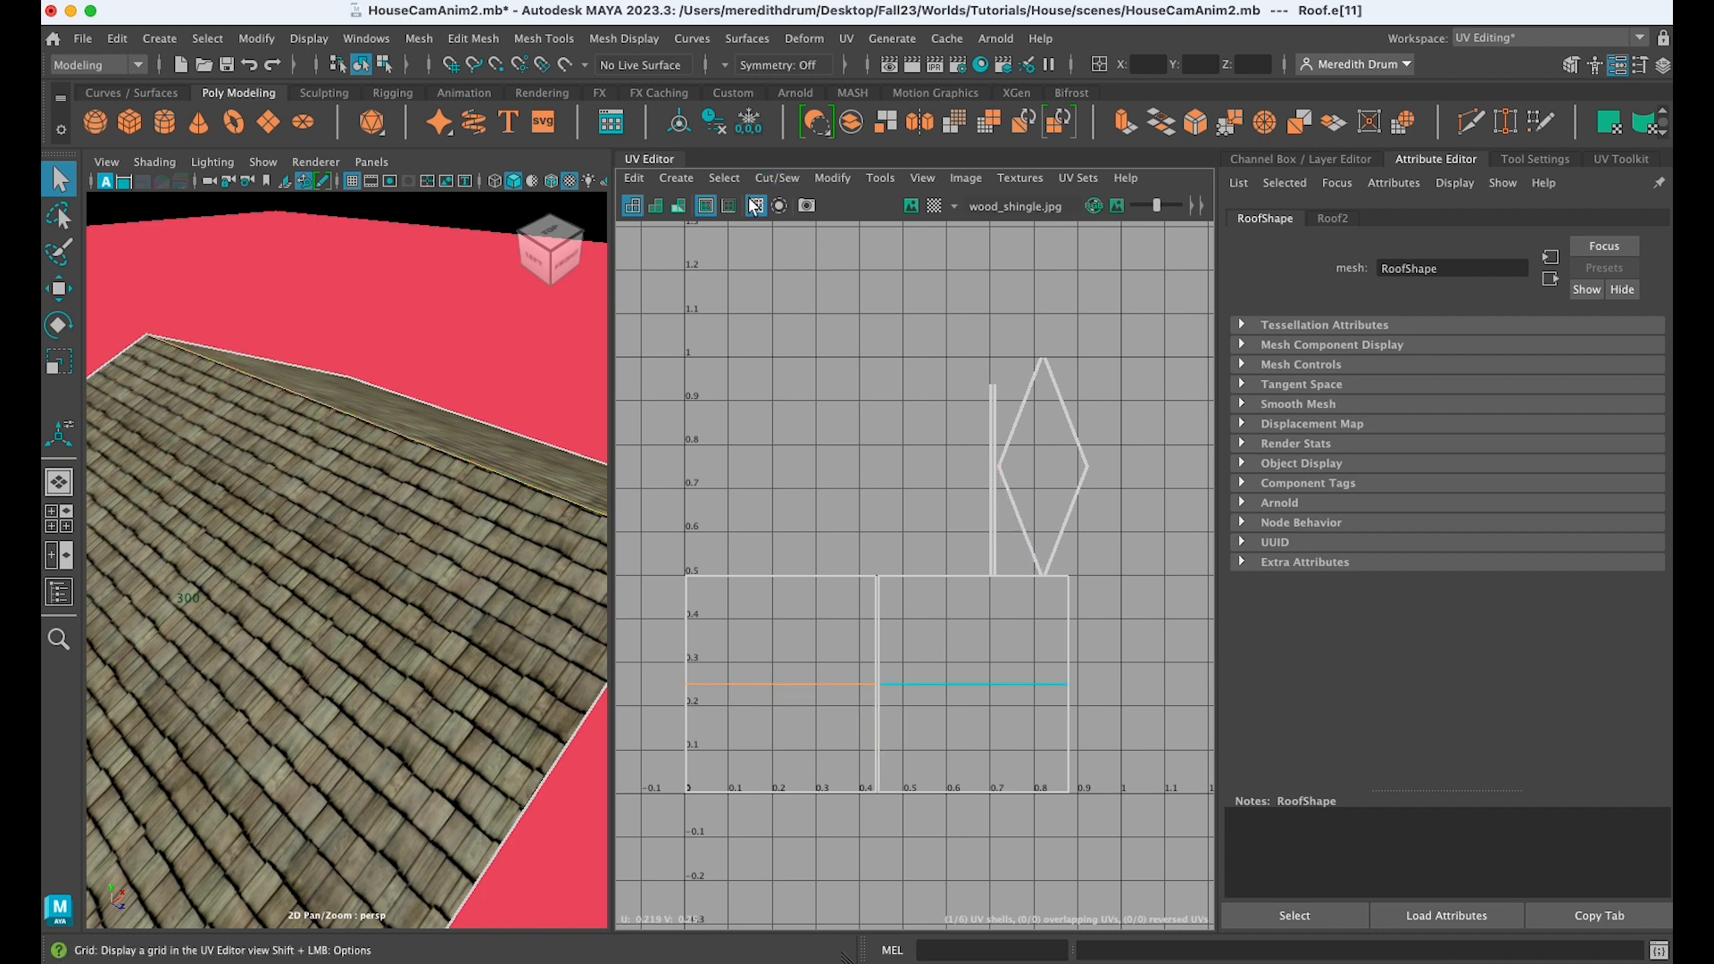
pyautogui.click(776, 179)
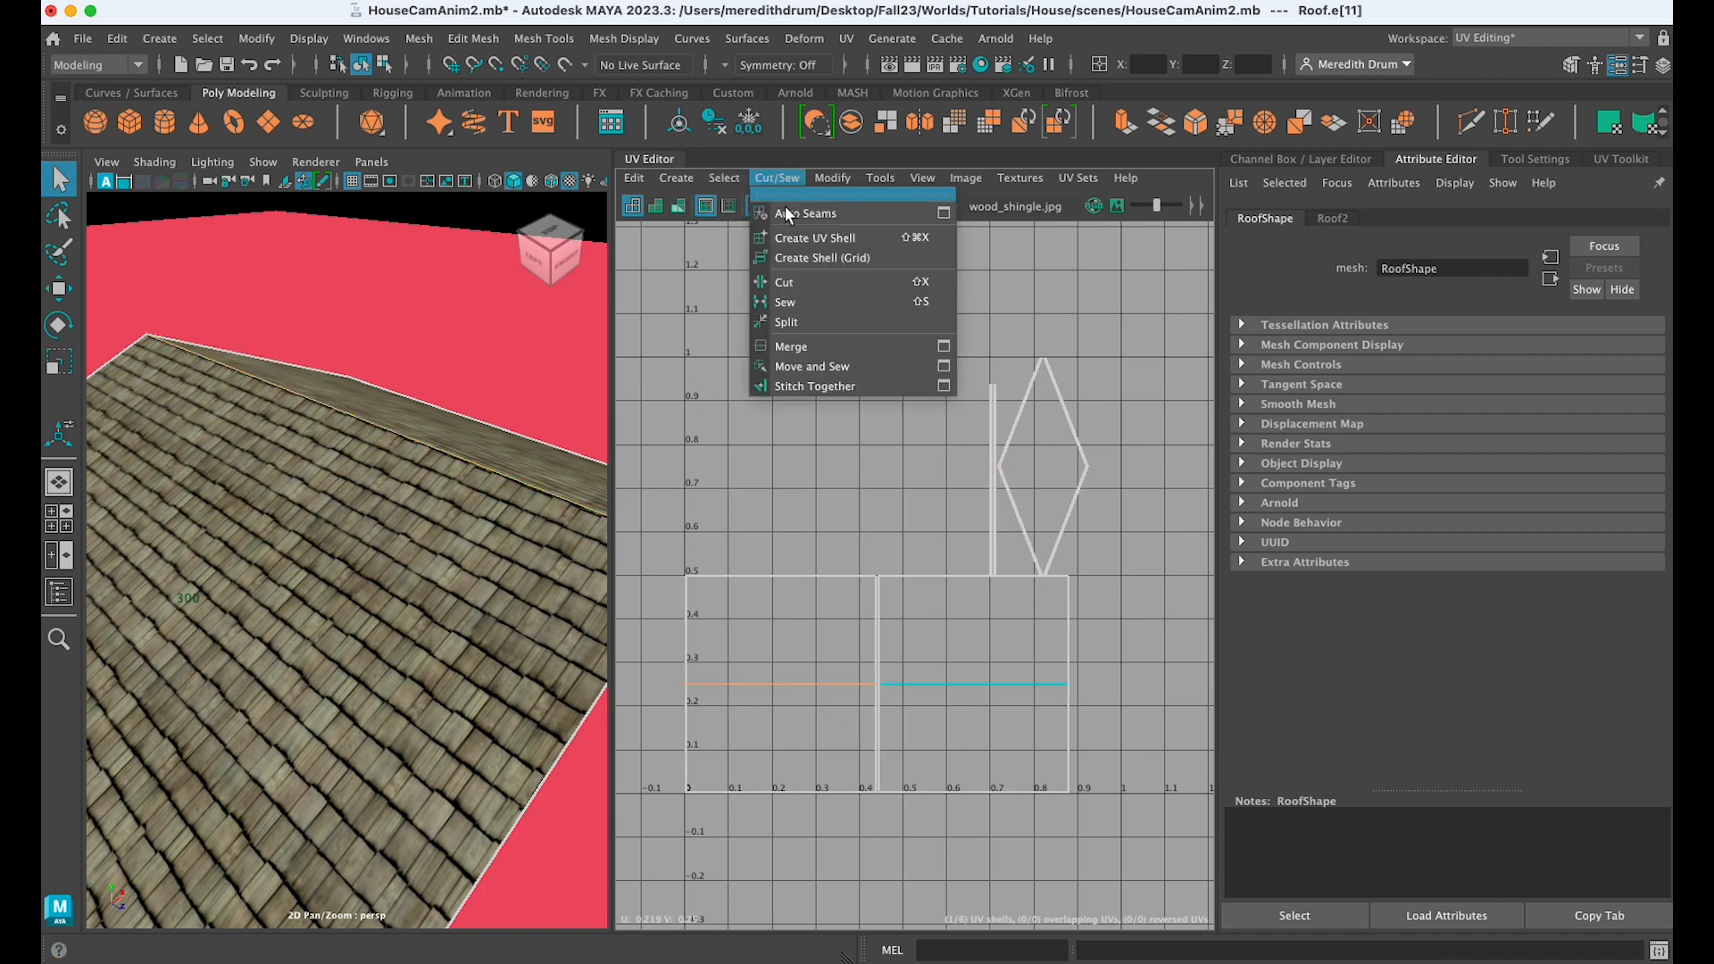
pyautogui.click(791, 280)
# Switch to UV Shell selection and select the newly cut roof slope's shell to inspect its shingles
pyautogui.rightClick(779, 614)
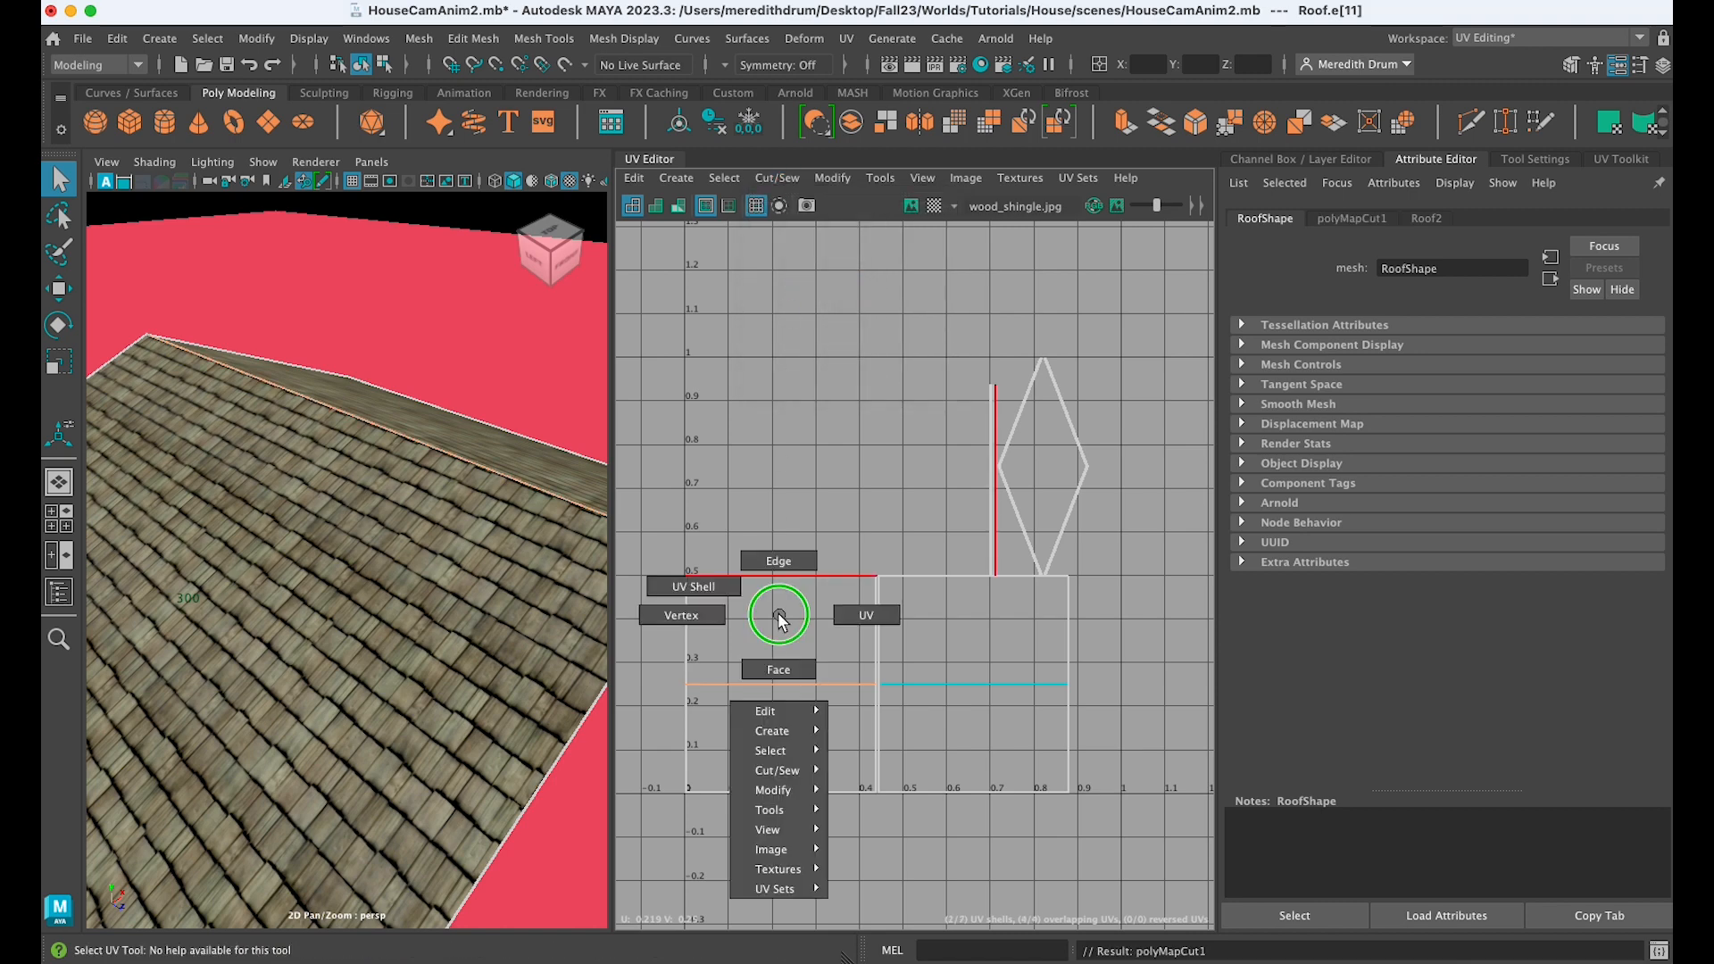
pyautogui.click(692, 586)
pyautogui.click(747, 616)
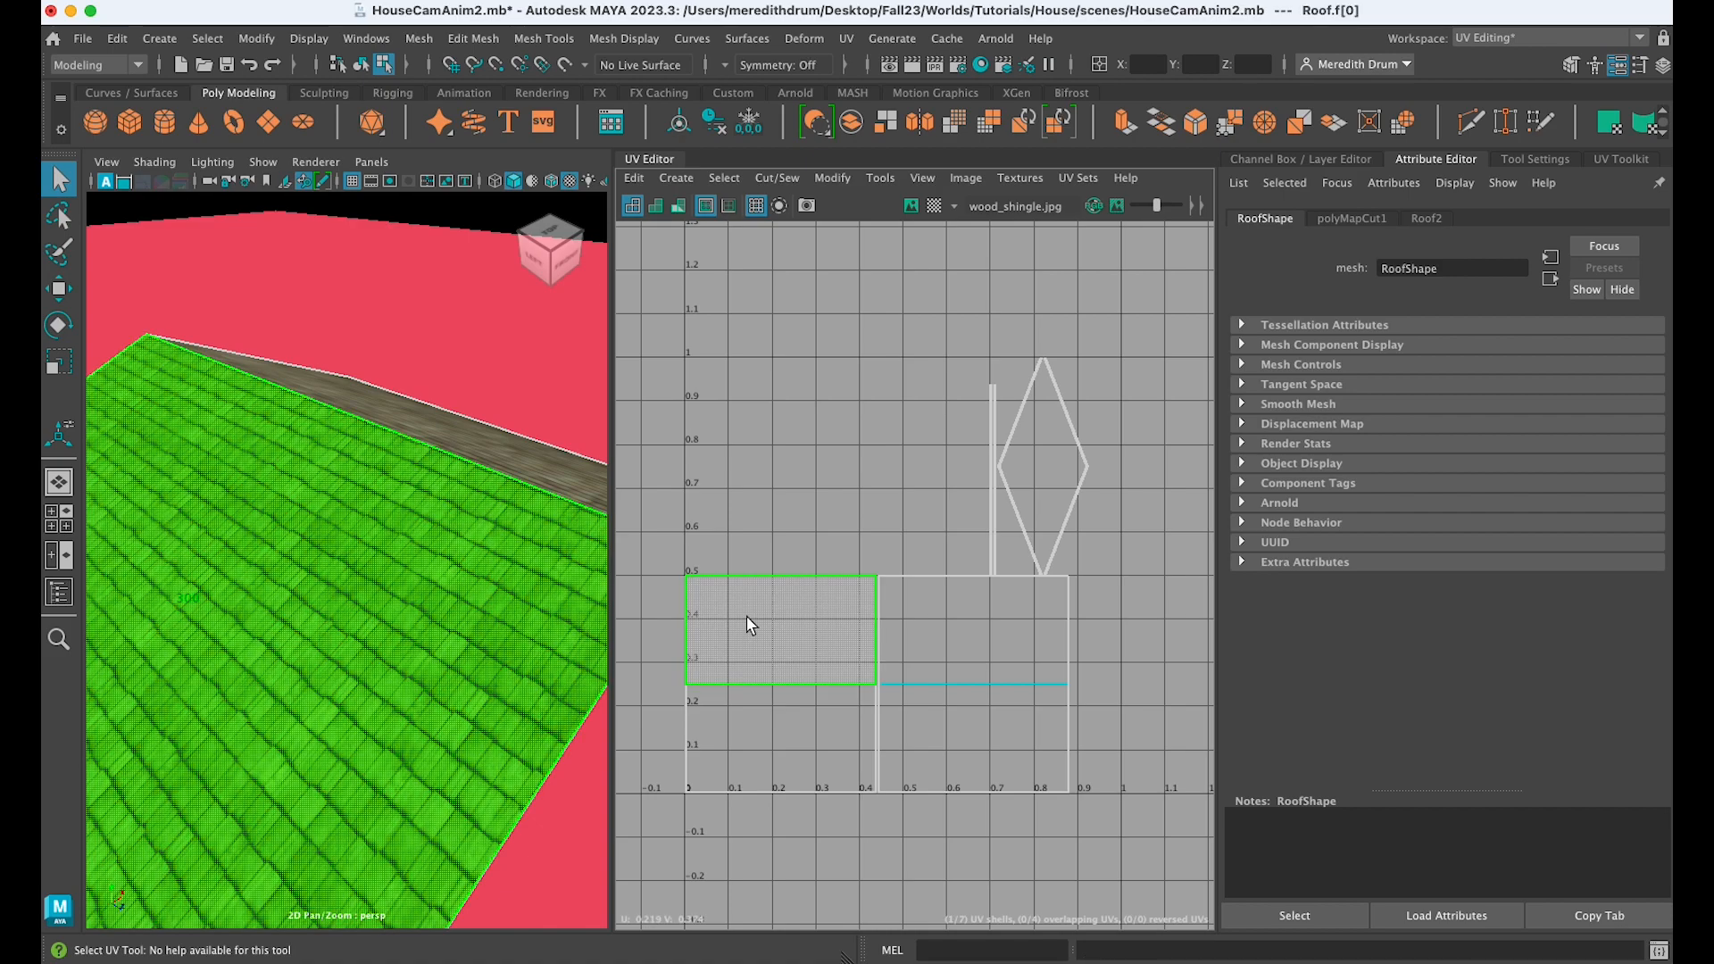
pyautogui.click(774, 732)
pyautogui.moveTo(440, 596)
pyautogui.keyDown('alt'); pyautogui.mouseDown()
pyautogui.moveTo(325, 601)
pyautogui.moveTo(448, 581)
pyautogui.moveTo(370, 587)
pyautogui.moveTo(497, 593)
pyautogui.moveTo(441, 566)
pyautogui.mouseUp(); pyautogui.keyUp('alt')
pyautogui.click(459, 572)
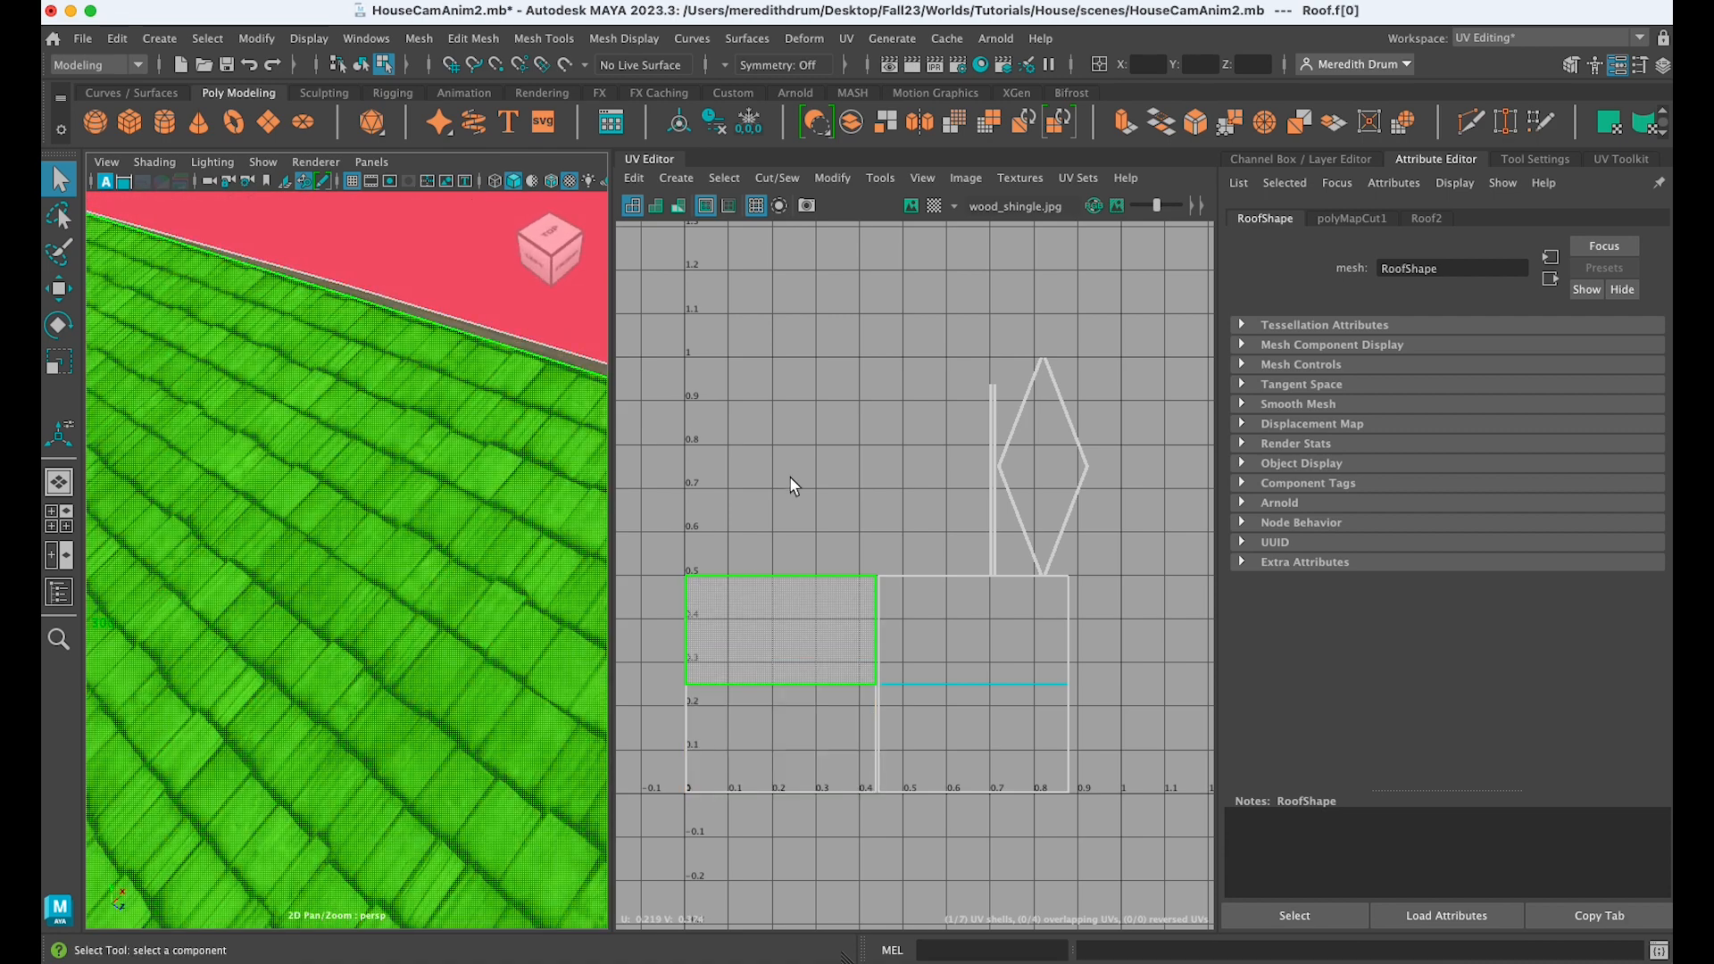
# Check the slope's corner UVs, and reselect its whole UV shell to examine the shingle direction across the roof
pyautogui.scroll(-4, 794, 500)
pyautogui.moveTo(790, 559); pyautogui.dragTo(876, 557, button='right')
pyautogui.moveTo(701, 530); pyautogui.dragTo(738, 571)
pyautogui.moveTo(806, 564); pyautogui.dragTo(767, 531, button='right')
pyautogui.click(784, 565)
pyautogui.scroll(-1, 801, 522)
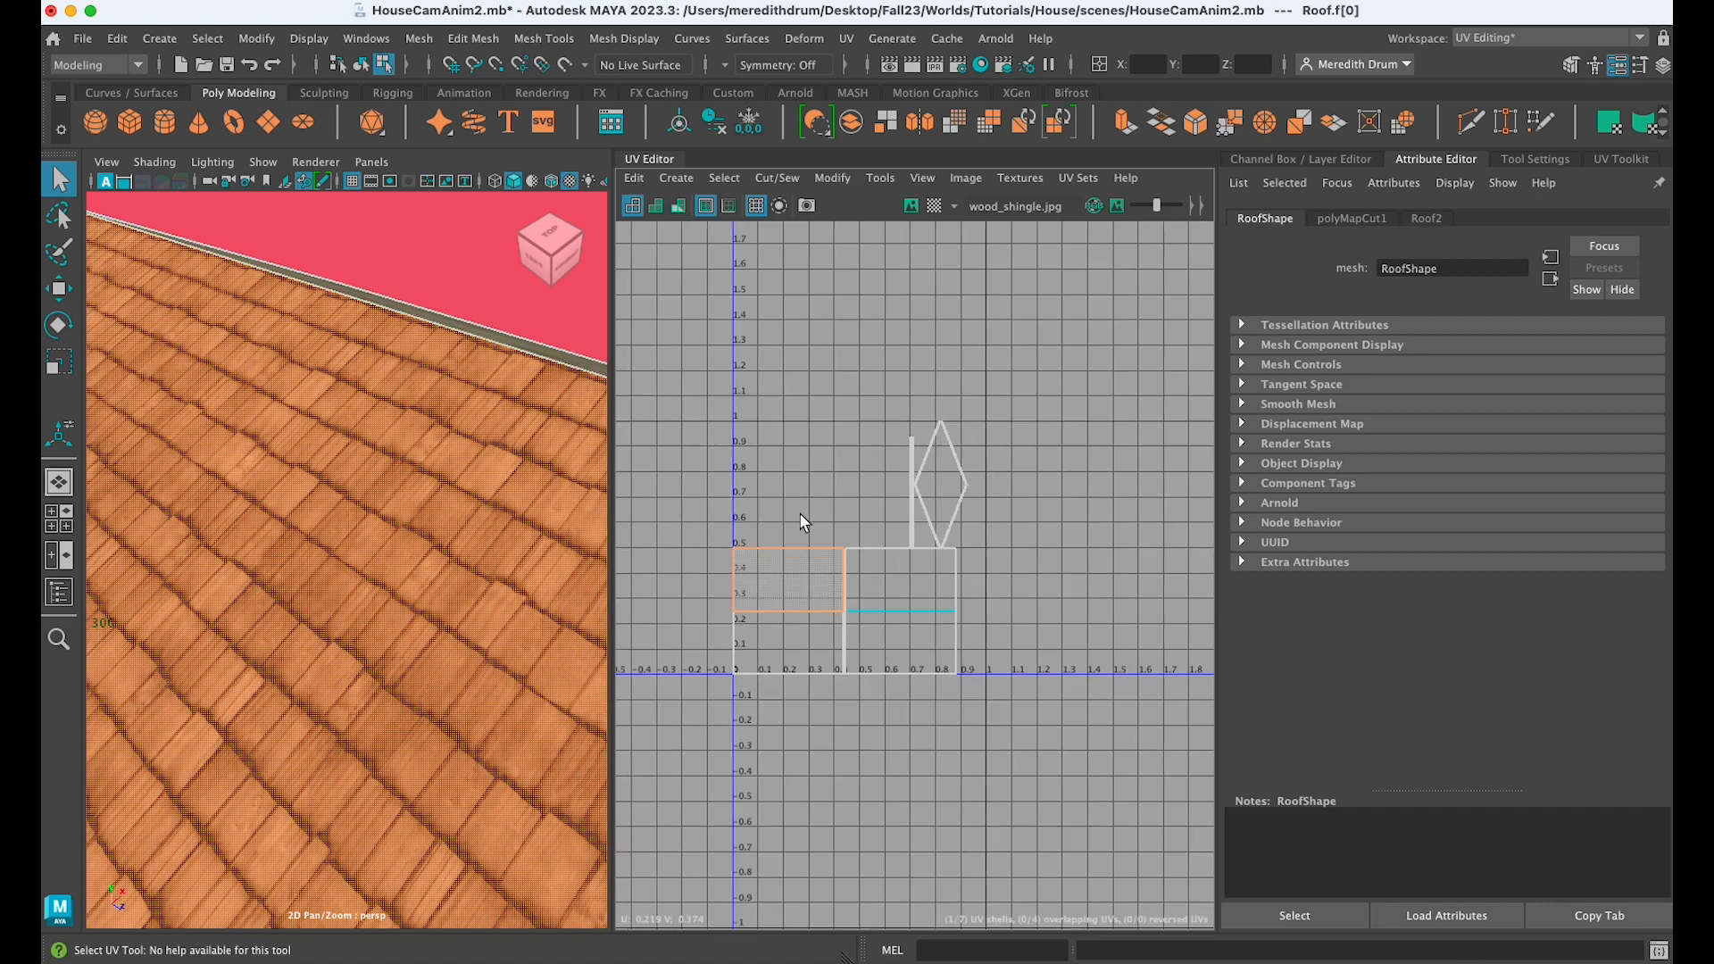
pyautogui.scroll(-4, 801, 519)
pyautogui.scroll(-10, 464, 571)
pyautogui.moveTo(459, 574)
pyautogui.keyDown('alt'); pyautogui.mouseDown()
pyautogui.moveTo(489, 572)
pyautogui.moveTo(473, 576)
pyautogui.mouseUp(); pyautogui.keyUp('alt')
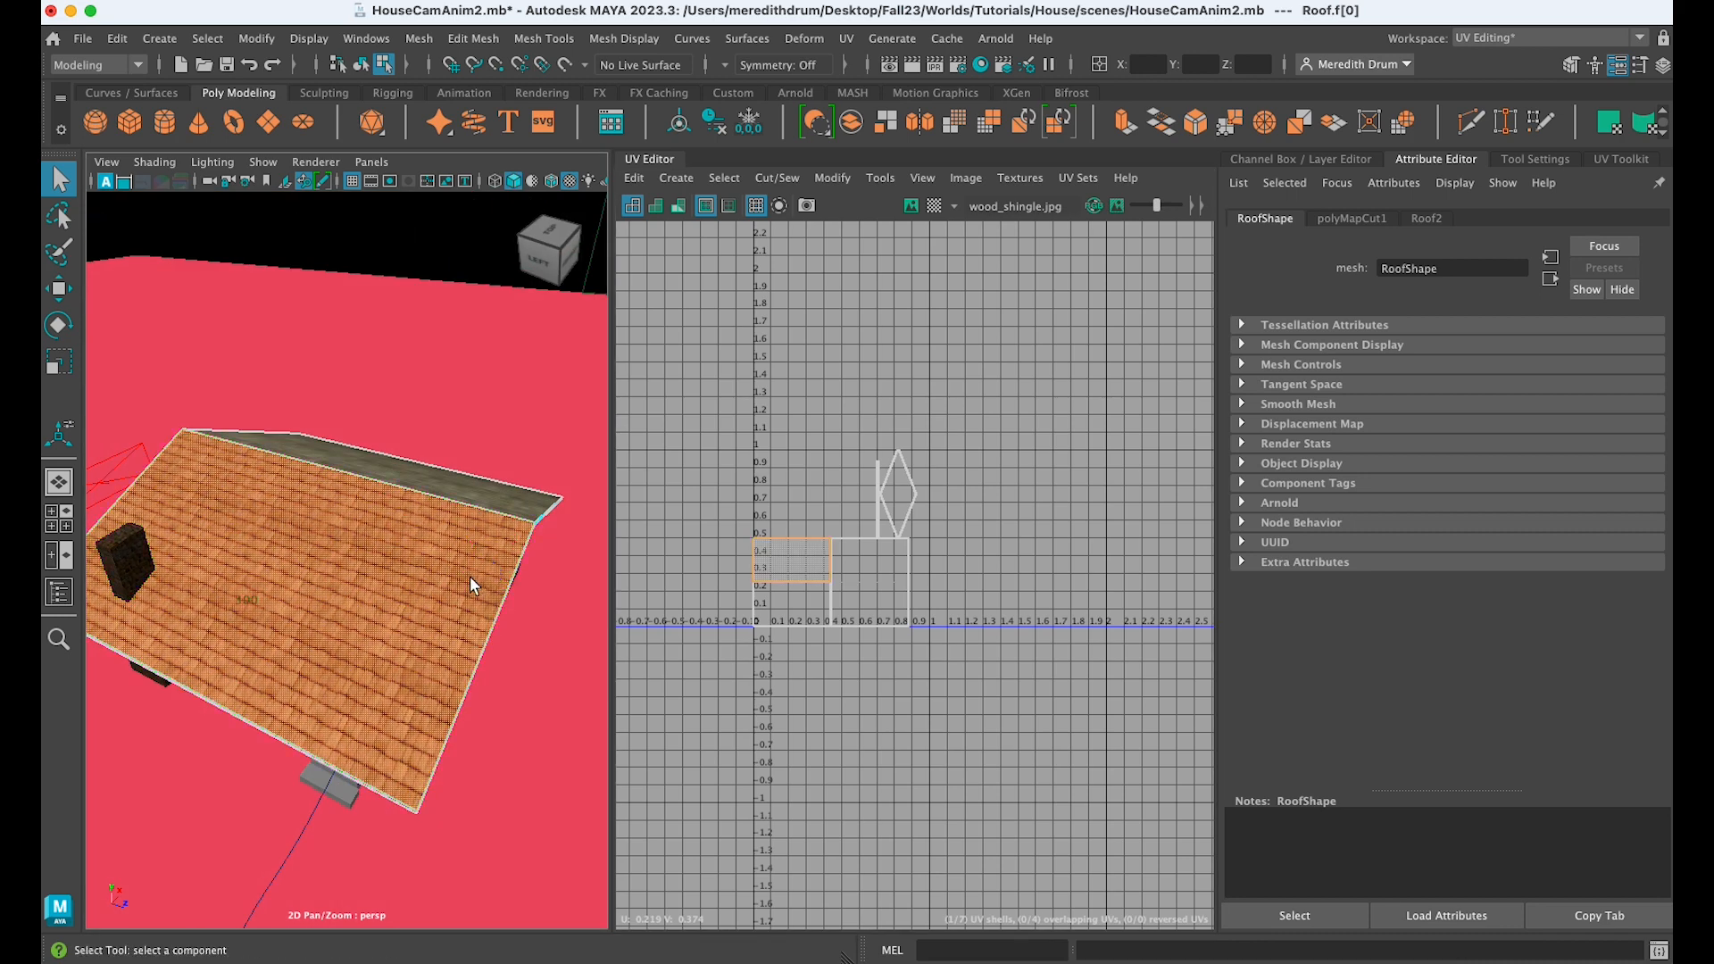
pyautogui.scroll(3, 785, 572)
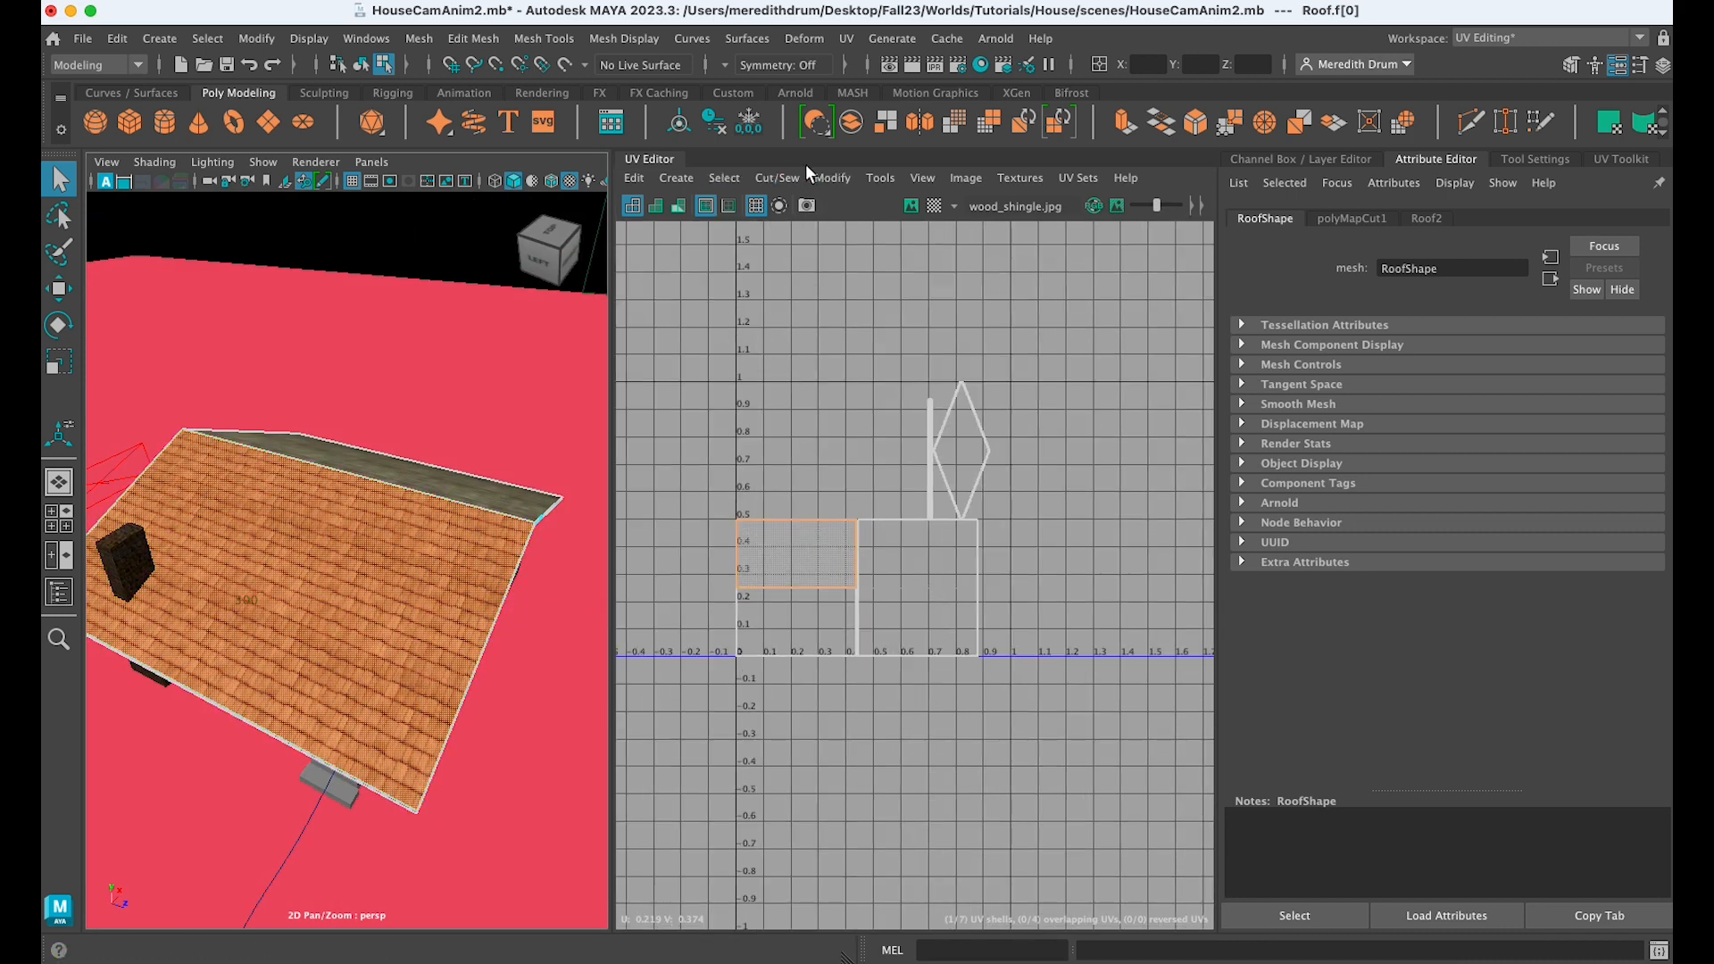
# Try rotating the slope's UV shell by 90 degrees and undo the rotation
pyautogui.click(824, 178)
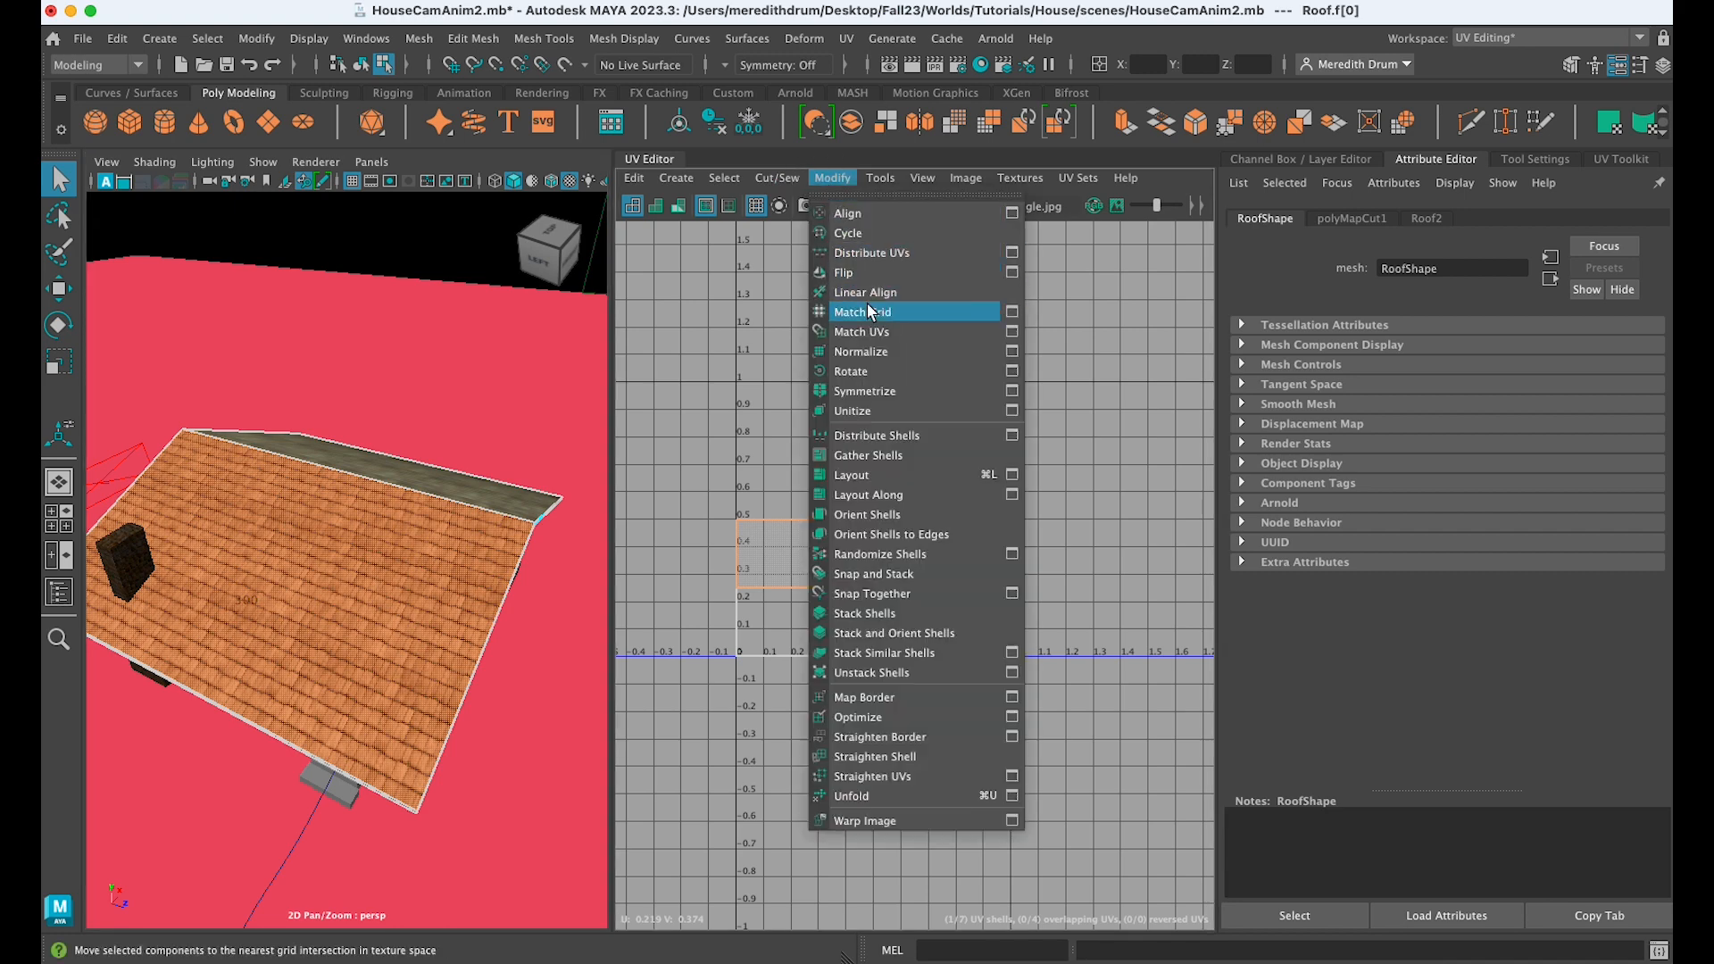
pyautogui.click(851, 372)
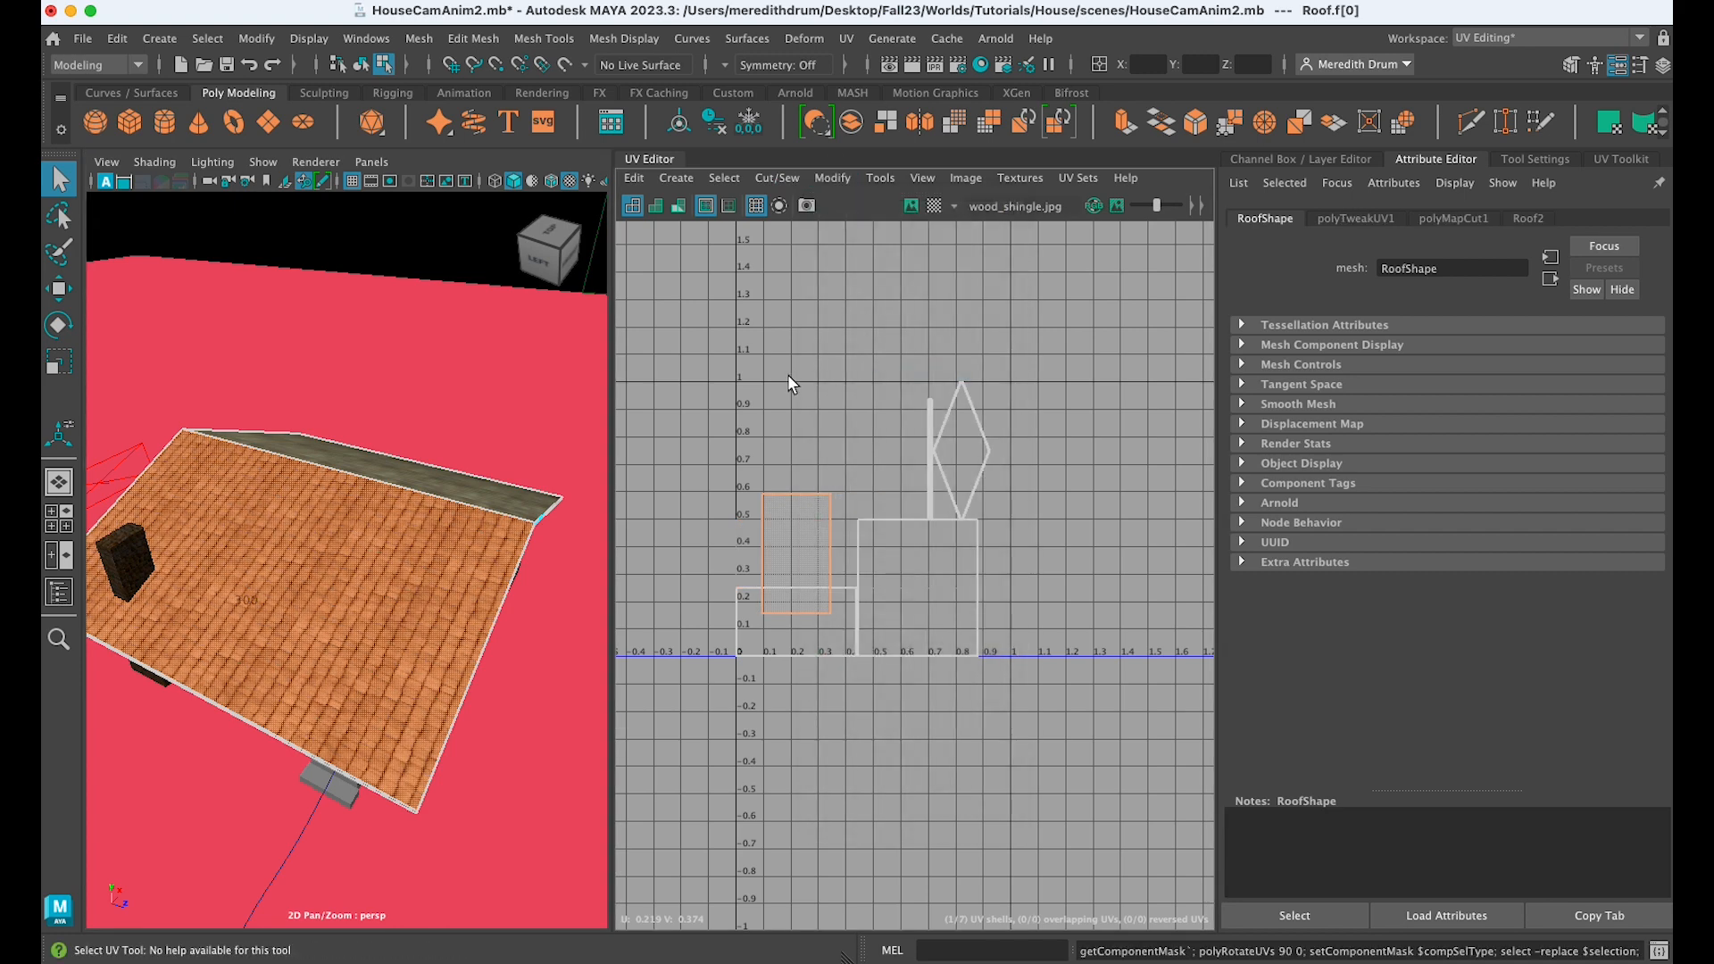
pyautogui.press('g')
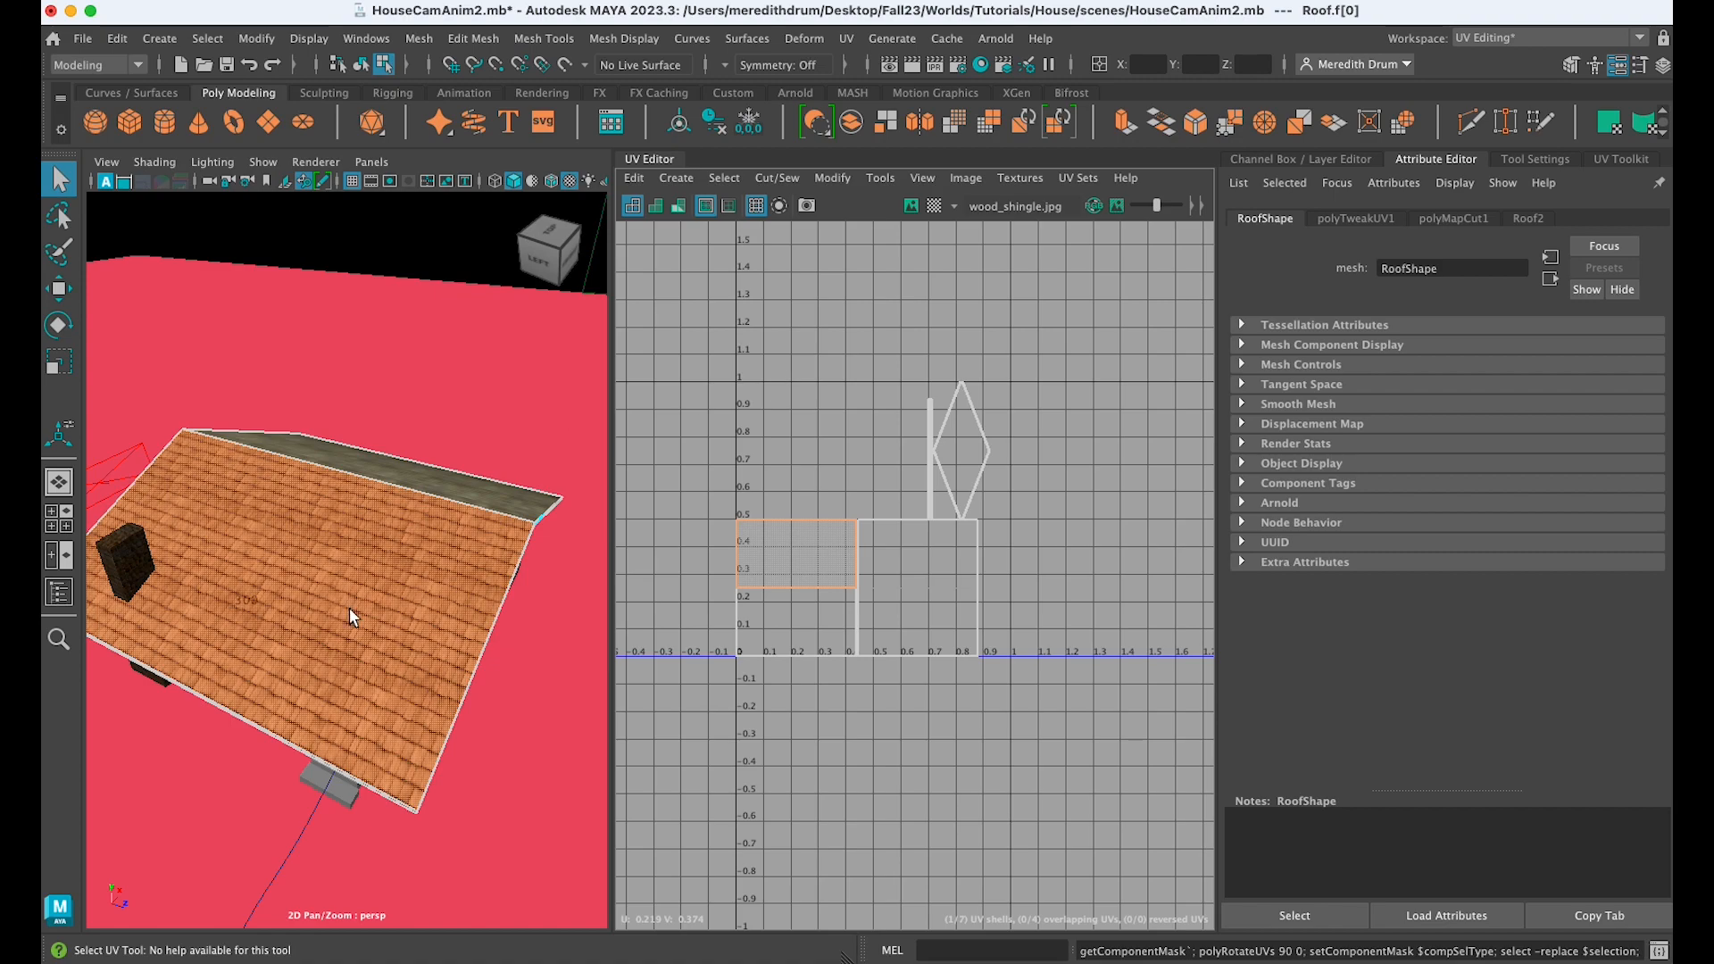
# Examine the shingle texture along the roof's thin gable edges and locate the matching strip in the UV layout
pyautogui.scroll(10, 426, 602)
pyautogui.keyDown('alt'); pyautogui.moveTo(416, 608); pyautogui.dragTo(433, 522); pyautogui.keyUp('alt')
pyautogui.scroll(-10, 453, 624)
pyautogui.scroll(10, 461, 552)
pyautogui.click(380, 433)
pyautogui.moveTo(380, 433); pyautogui.dragTo(368, 432, button='right')
pyautogui.click(368, 432)
pyautogui.click(367, 431)
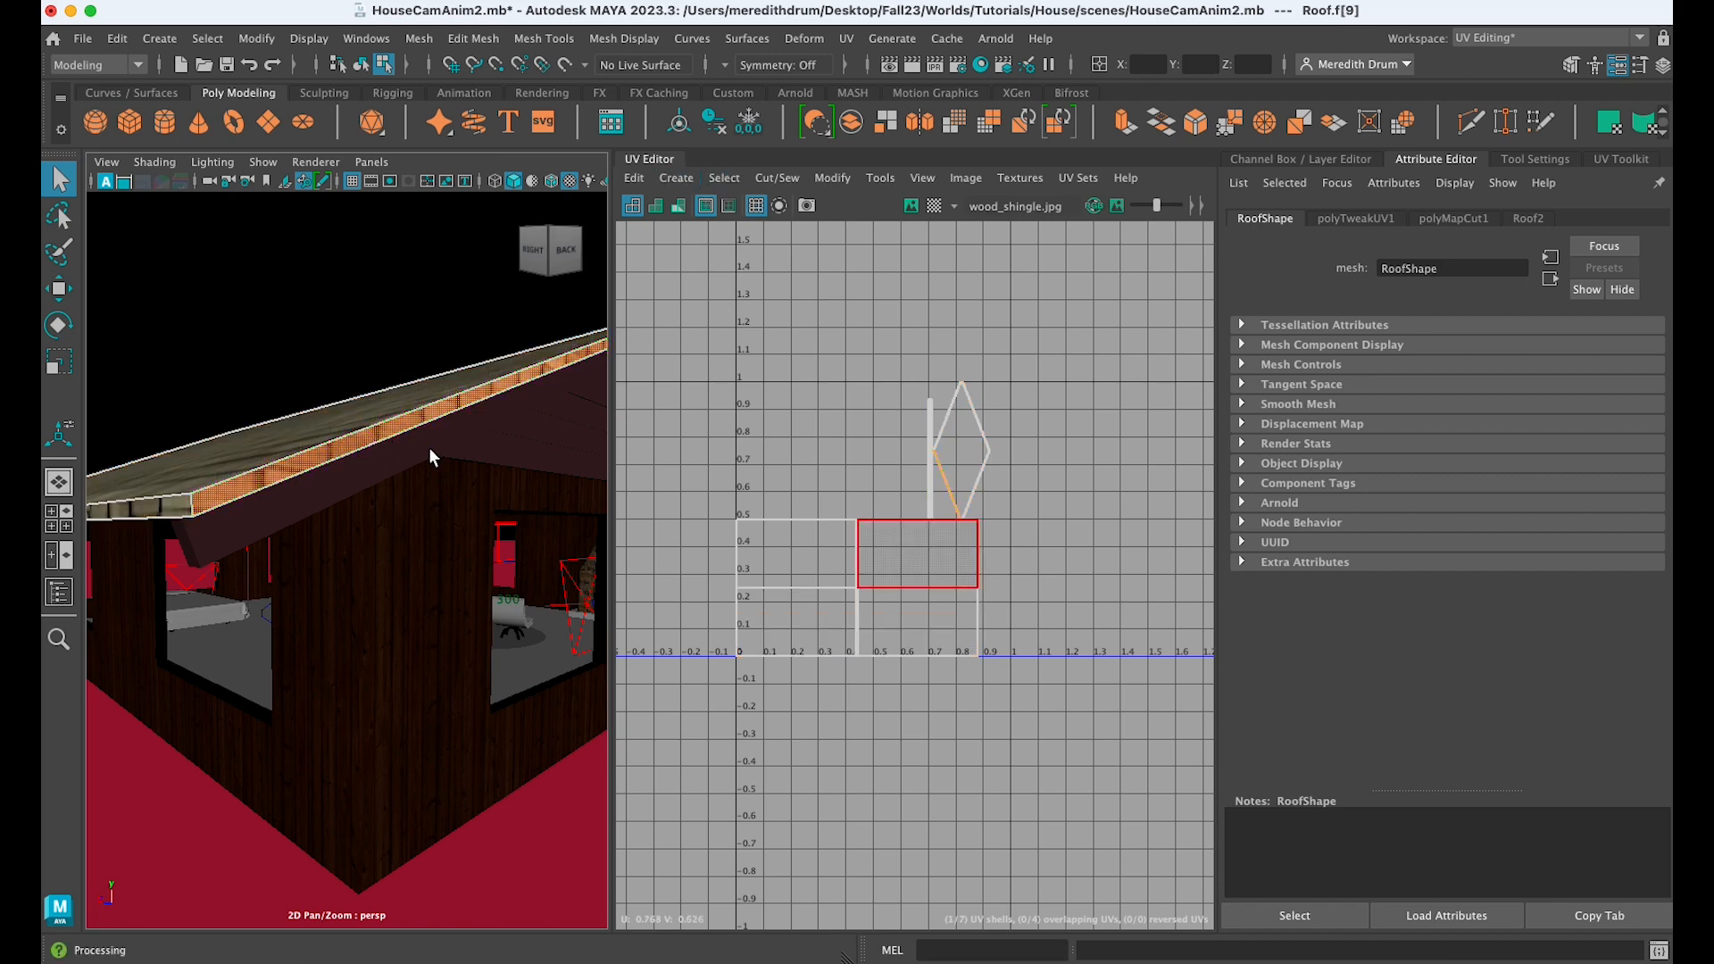
pyautogui.scroll(-10, 425, 450)
pyautogui.scroll(10, 428, 468)
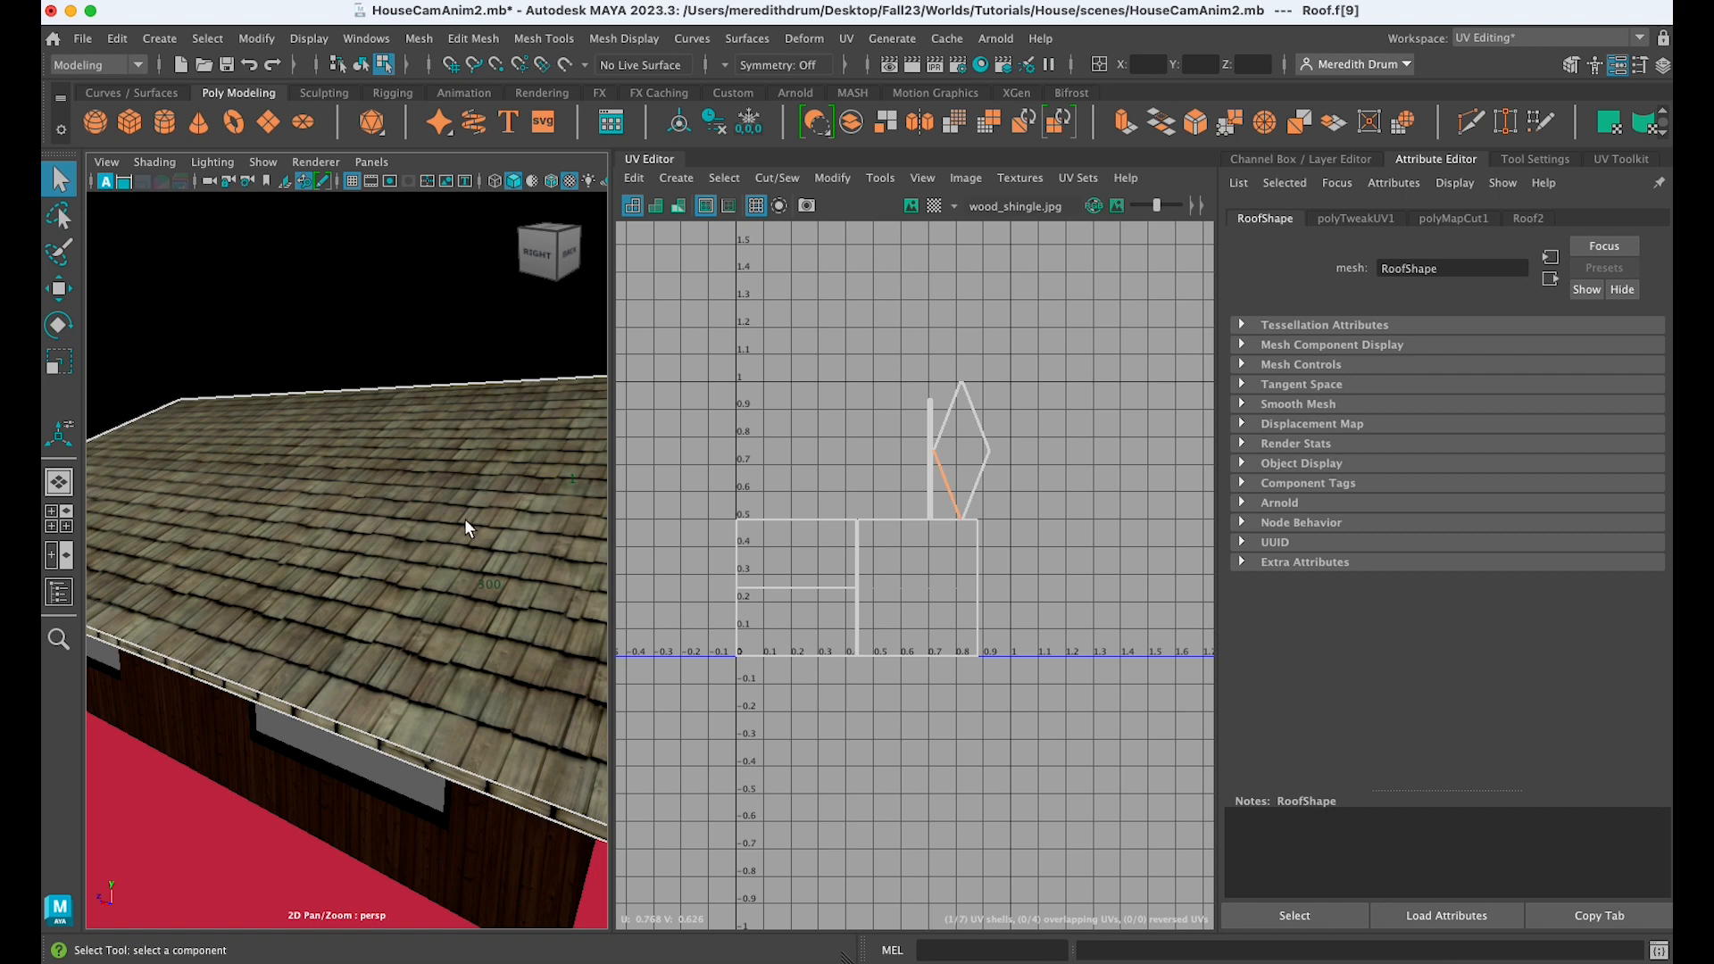
pyautogui.moveTo(399, 577)
pyautogui.keyDown('alt'); pyautogui.mouseDown()
pyautogui.moveTo(353, 564)
pyautogui.moveTo(406, 599)
pyautogui.mouseUp(); pyautogui.keyUp('alt')
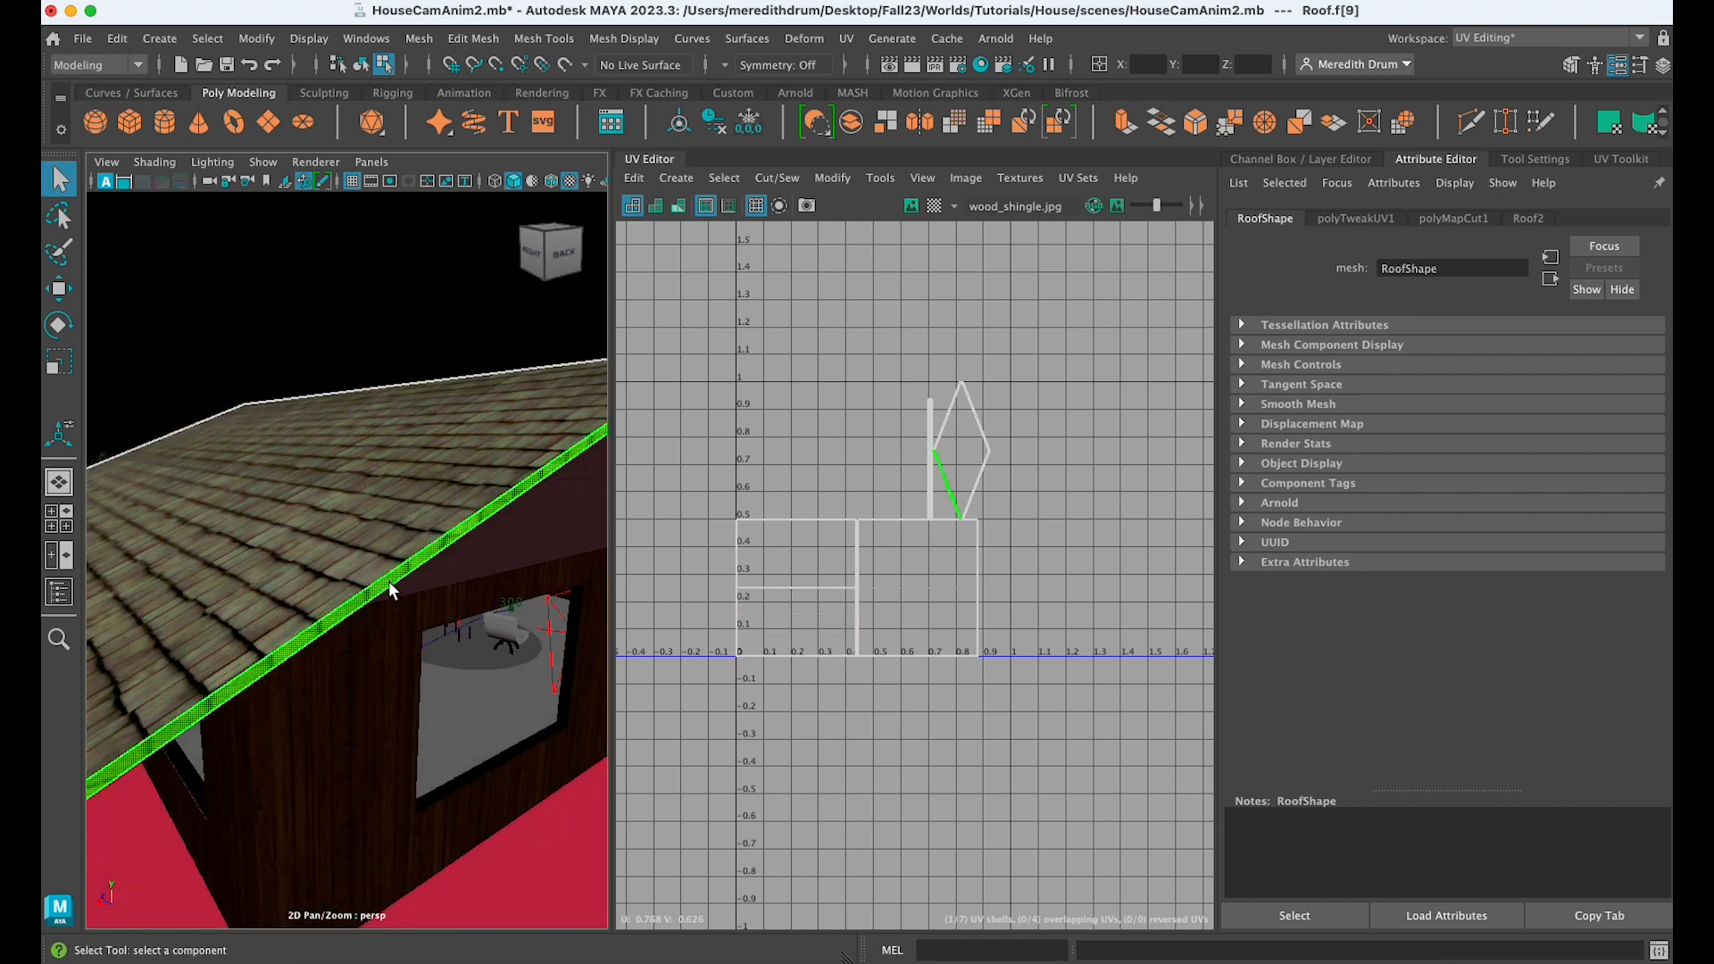
pyautogui.click(392, 589)
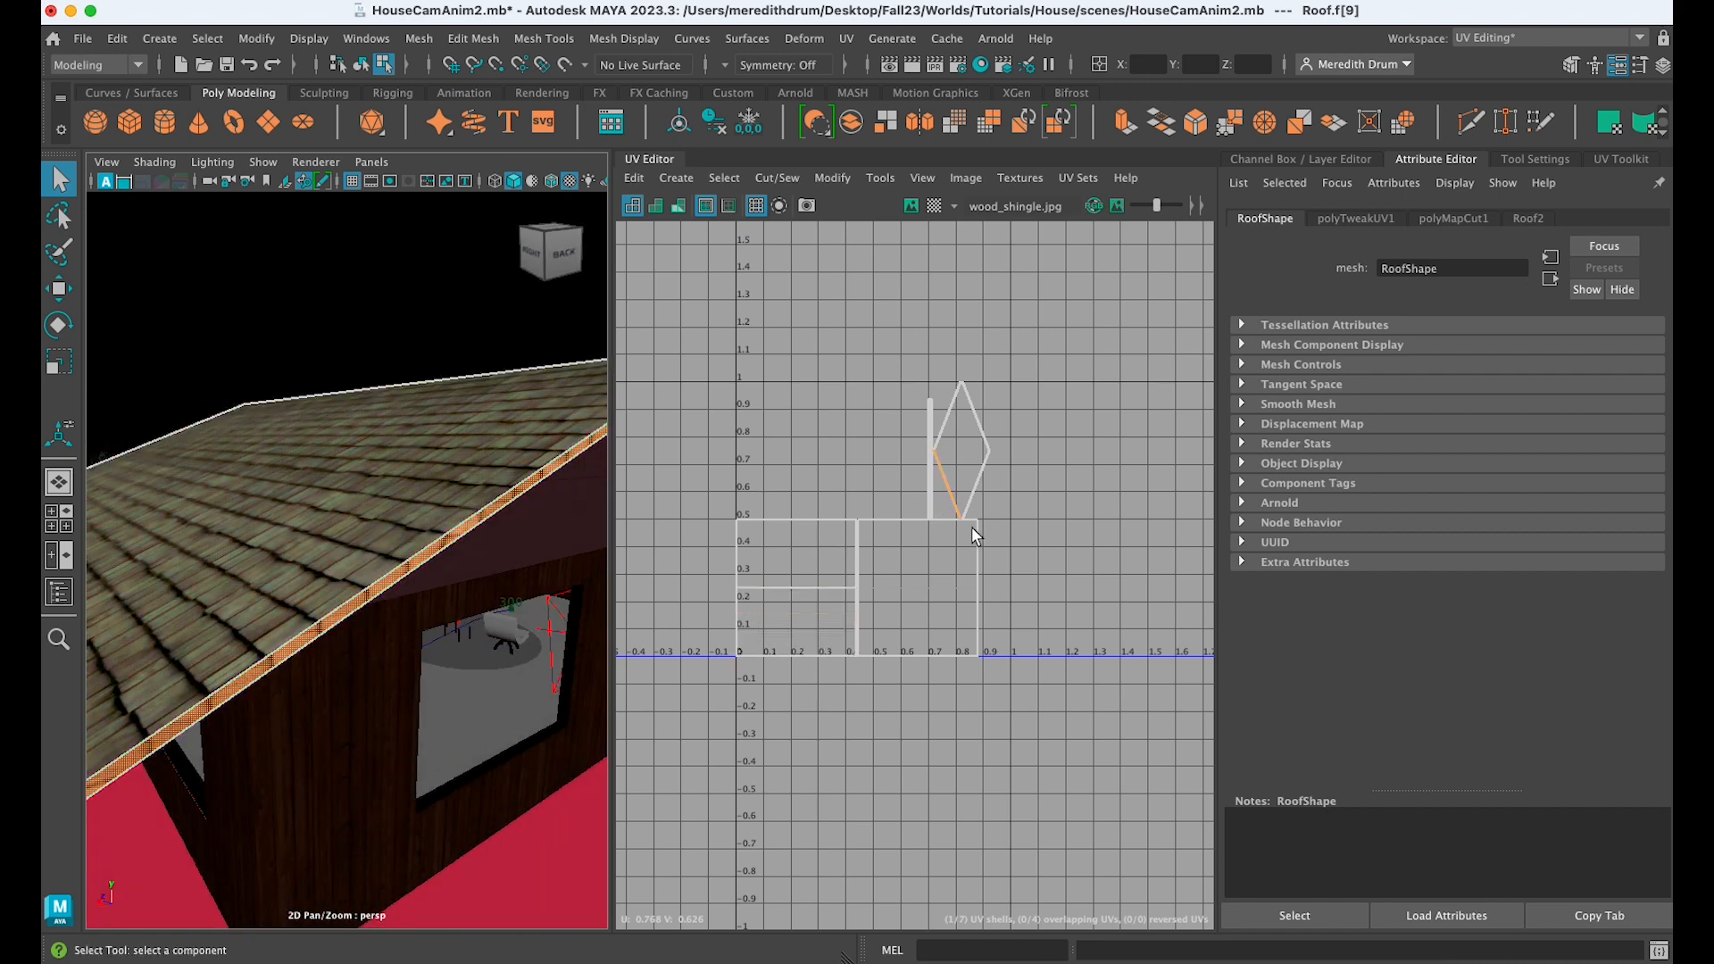
# Cut the UVs at the short vertical edge where the two gable strips meet at the roof peak
pyautogui.scroll(5, 521, 561)
pyautogui.keyDown('alt'); pyautogui.moveTo(521, 561); pyautogui.dragTo(436, 596, button='middle'); pyautogui.keyUp('alt')
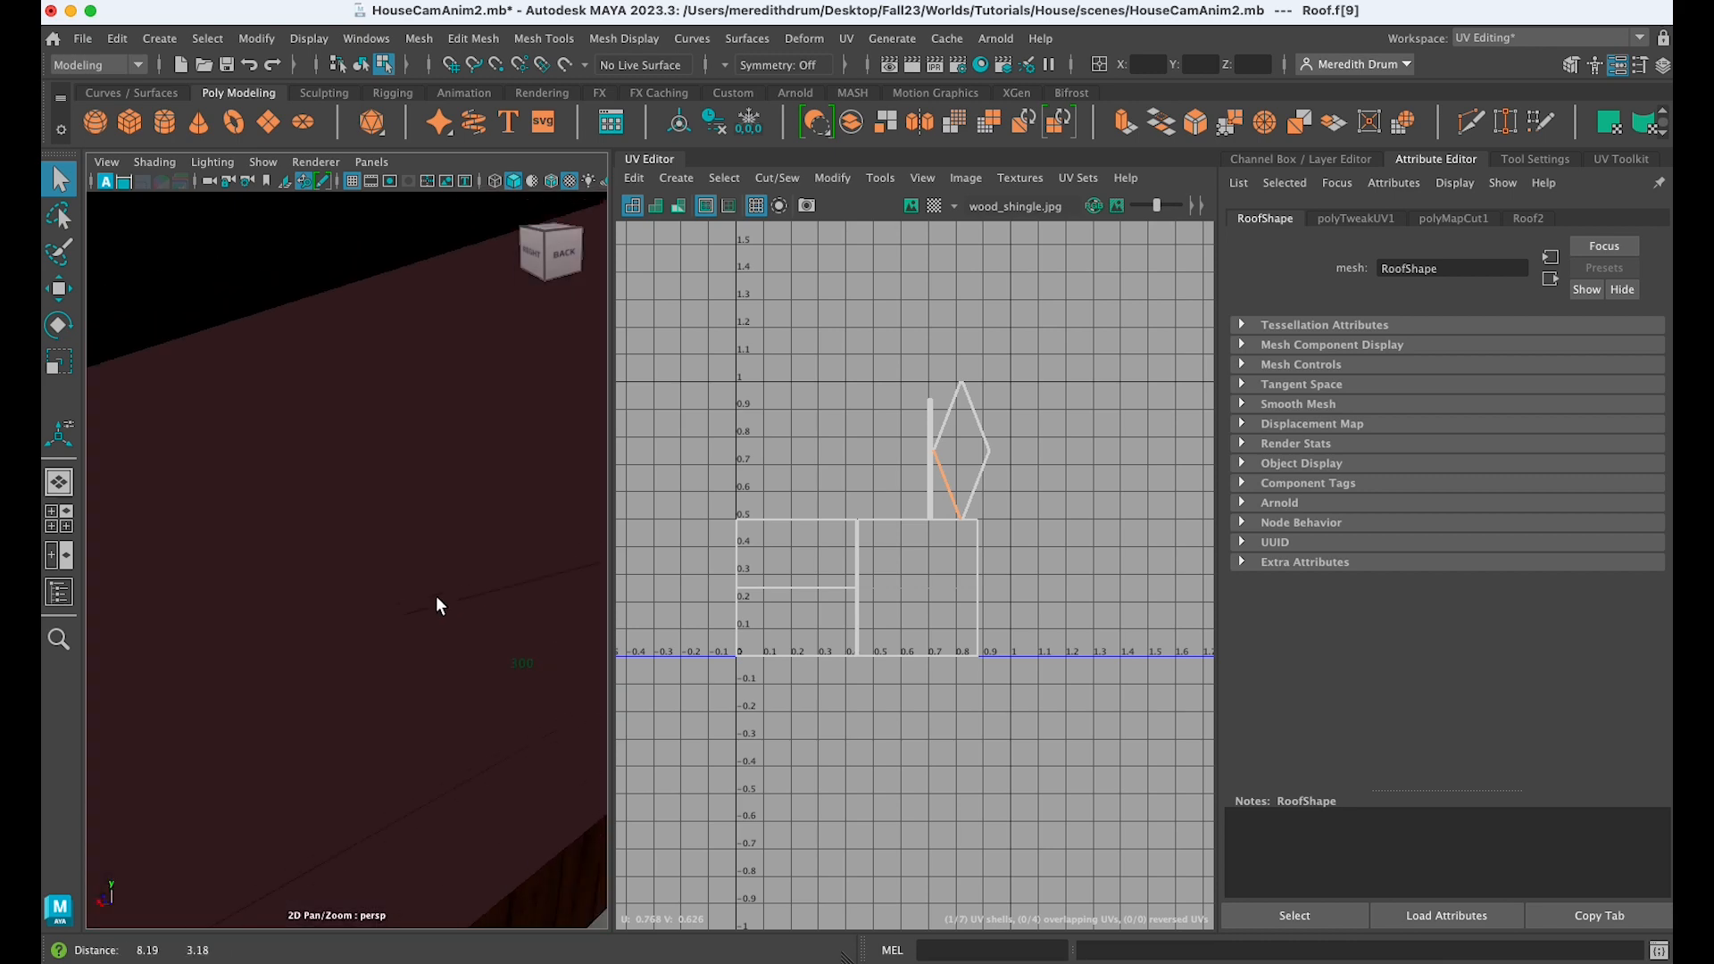
pyautogui.scroll(-10, 437, 598)
pyautogui.moveTo(464, 493); pyautogui.dragTo(461, 366, button='right')
pyautogui.scroll(4, 424, 512)
pyautogui.keyDown('alt'); pyautogui.moveTo(425, 512); pyautogui.dragTo(399, 555, button='middle'); pyautogui.keyUp('alt')
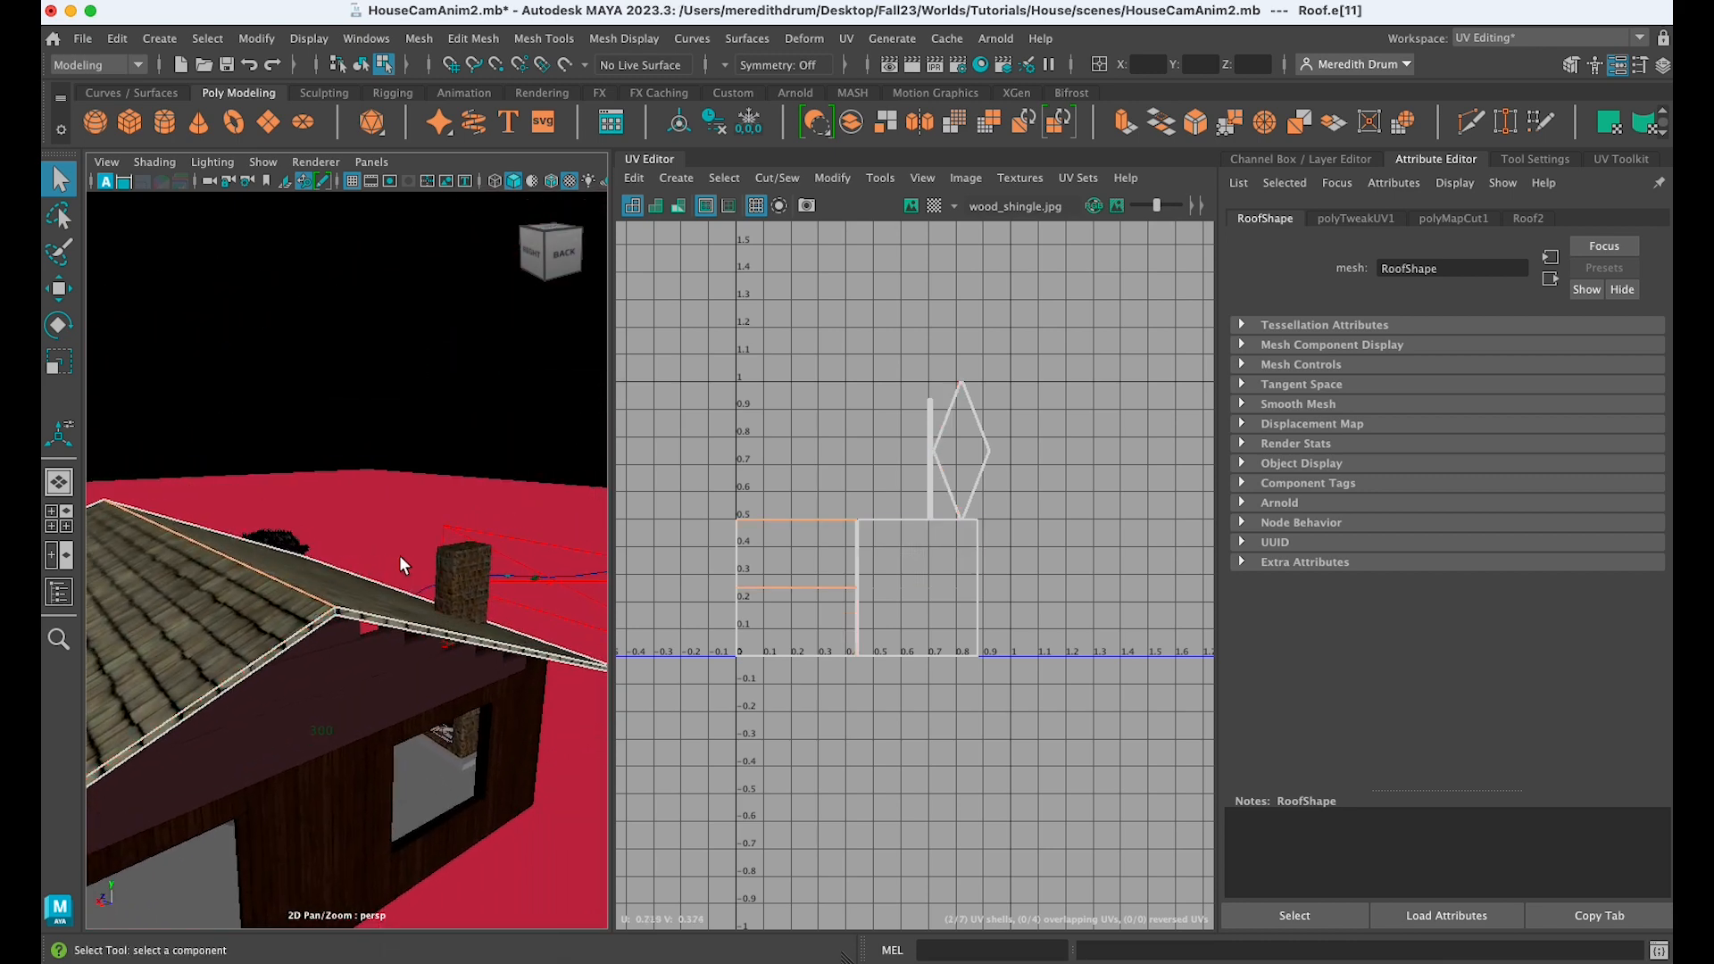
pyautogui.scroll(5, 399, 554)
pyautogui.click(306, 755)
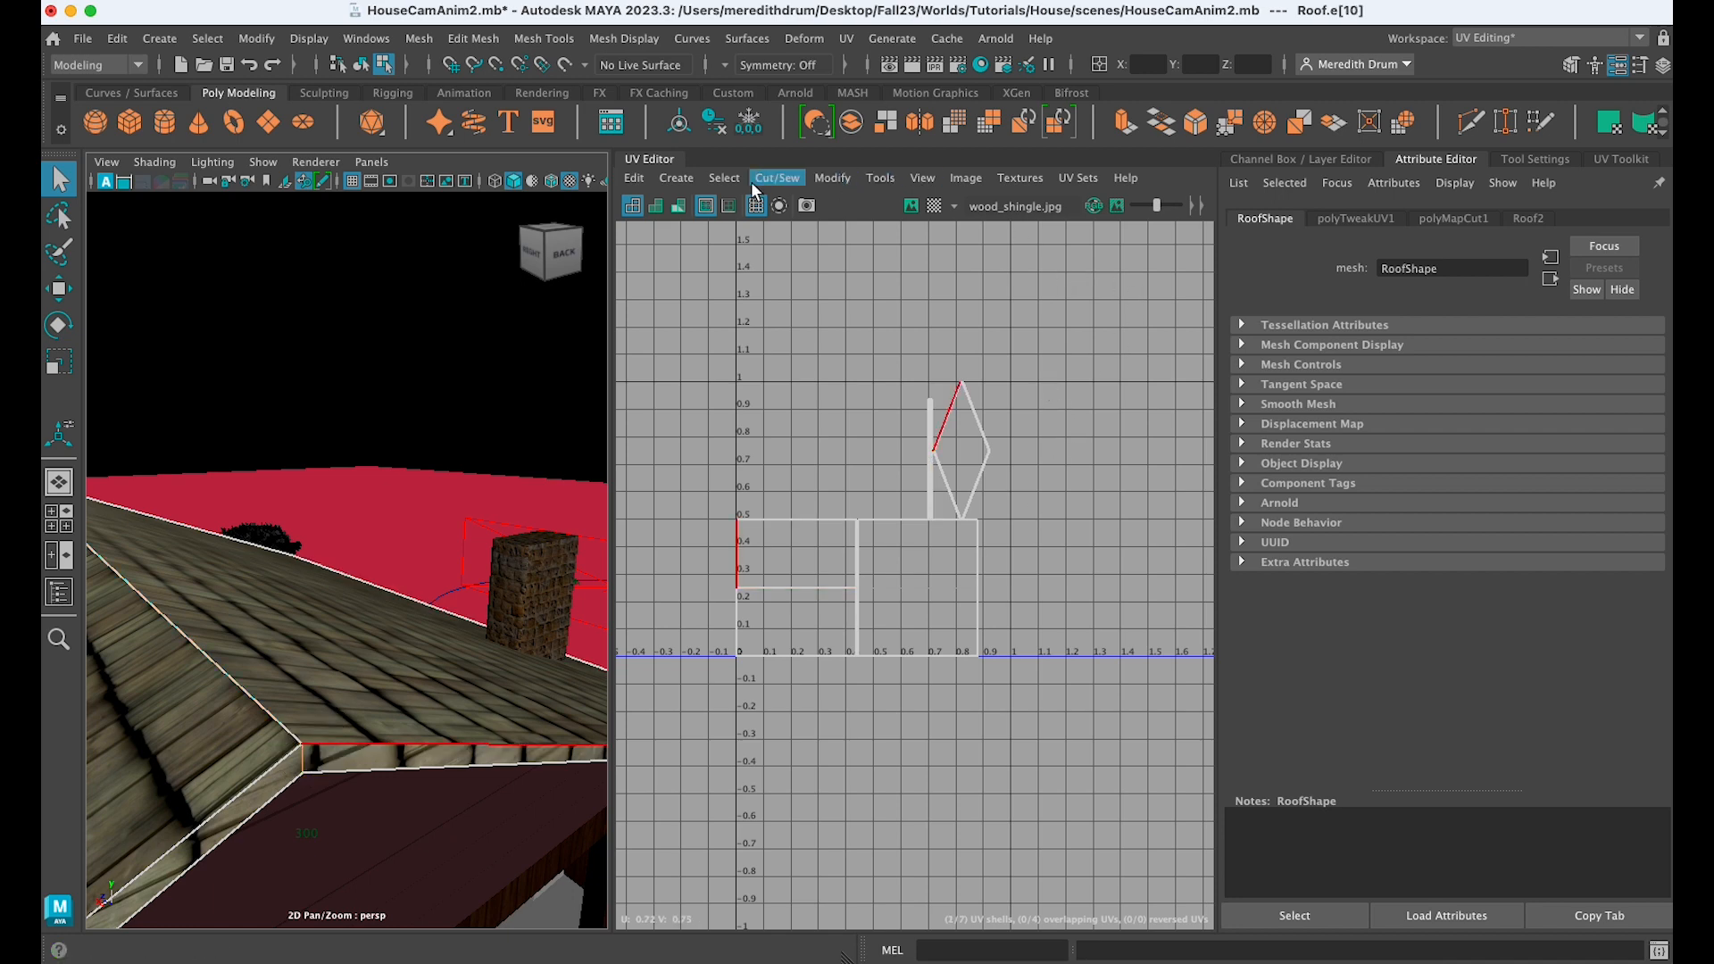
pyautogui.click(777, 177)
pyautogui.click(812, 281)
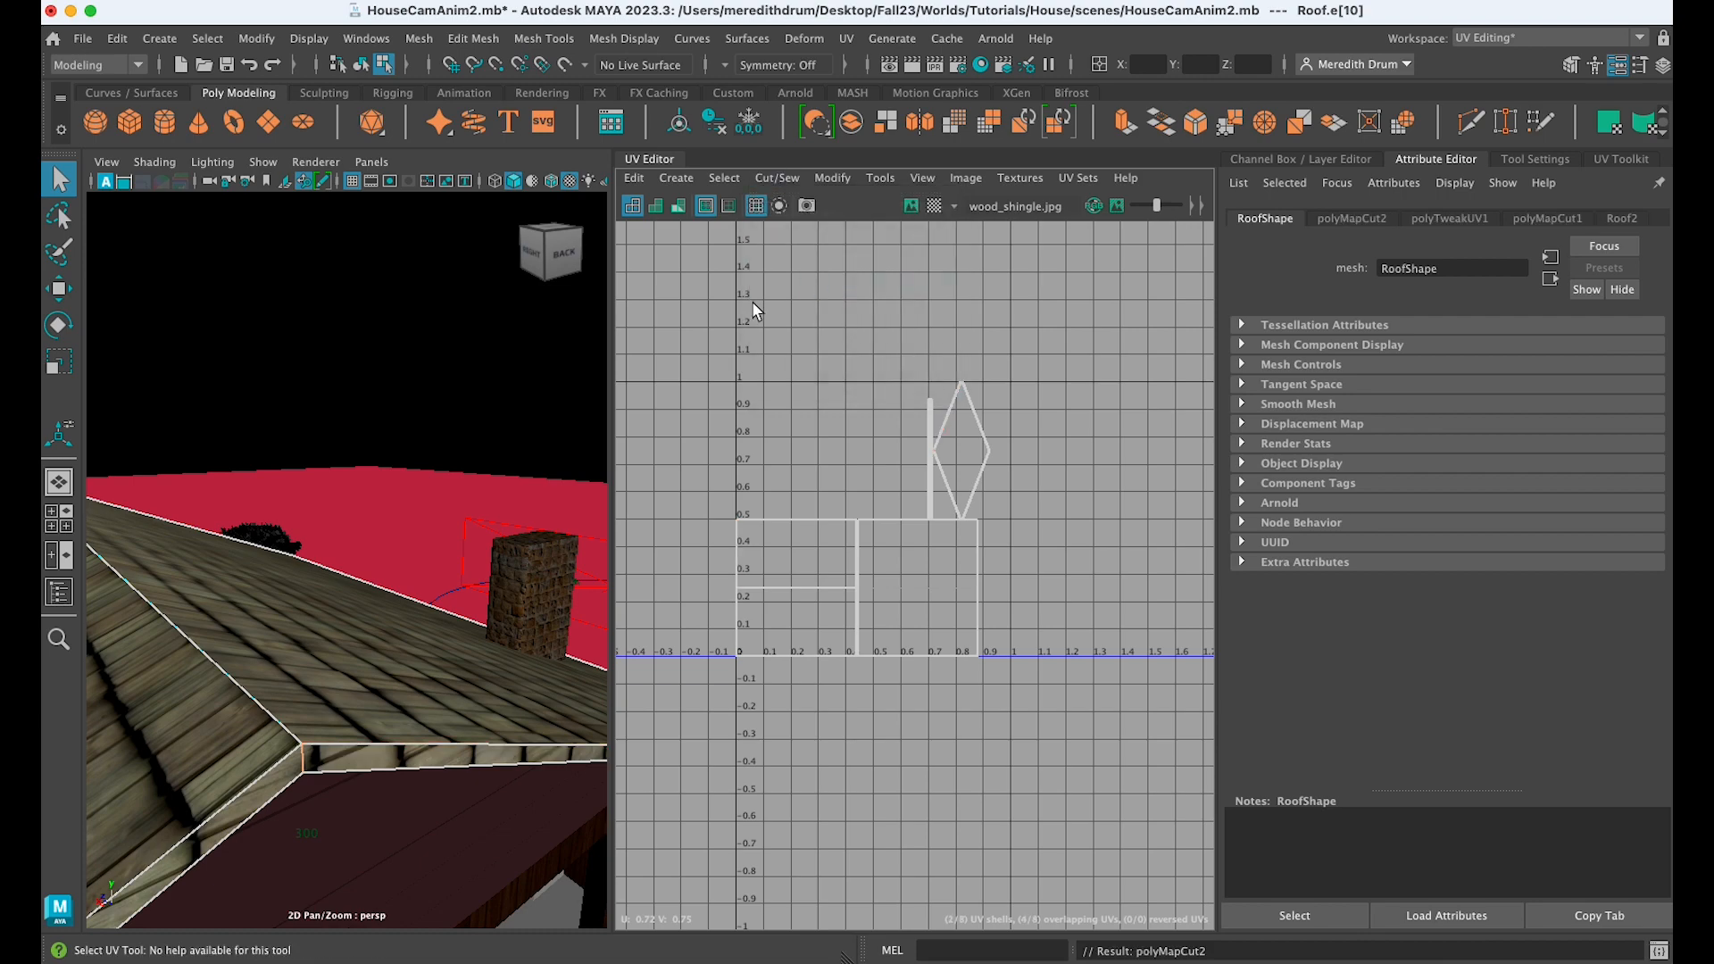
# Cut the UVs at the short peak edge of the gable on the opposite end of the roof
pyautogui.keyDown('alt'); pyautogui.moveTo(345, 516); pyautogui.dragTo(471, 548); pyautogui.keyUp('alt')
pyautogui.scroll(3, 469, 545)
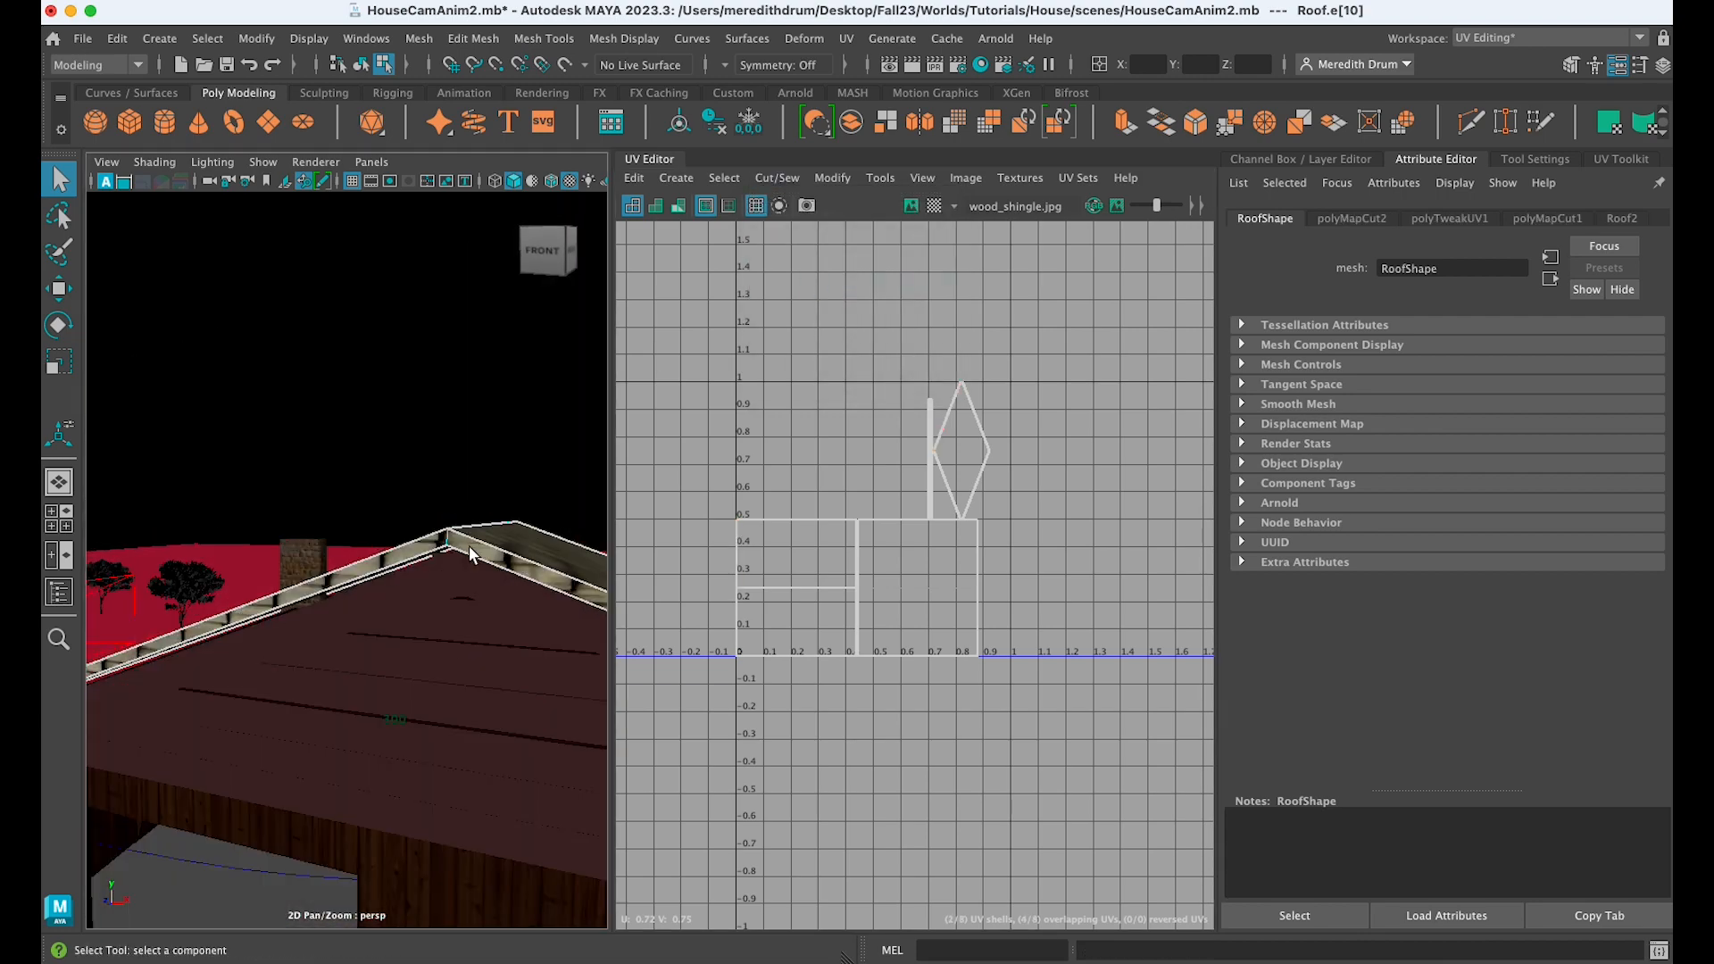
pyautogui.click(542, 572)
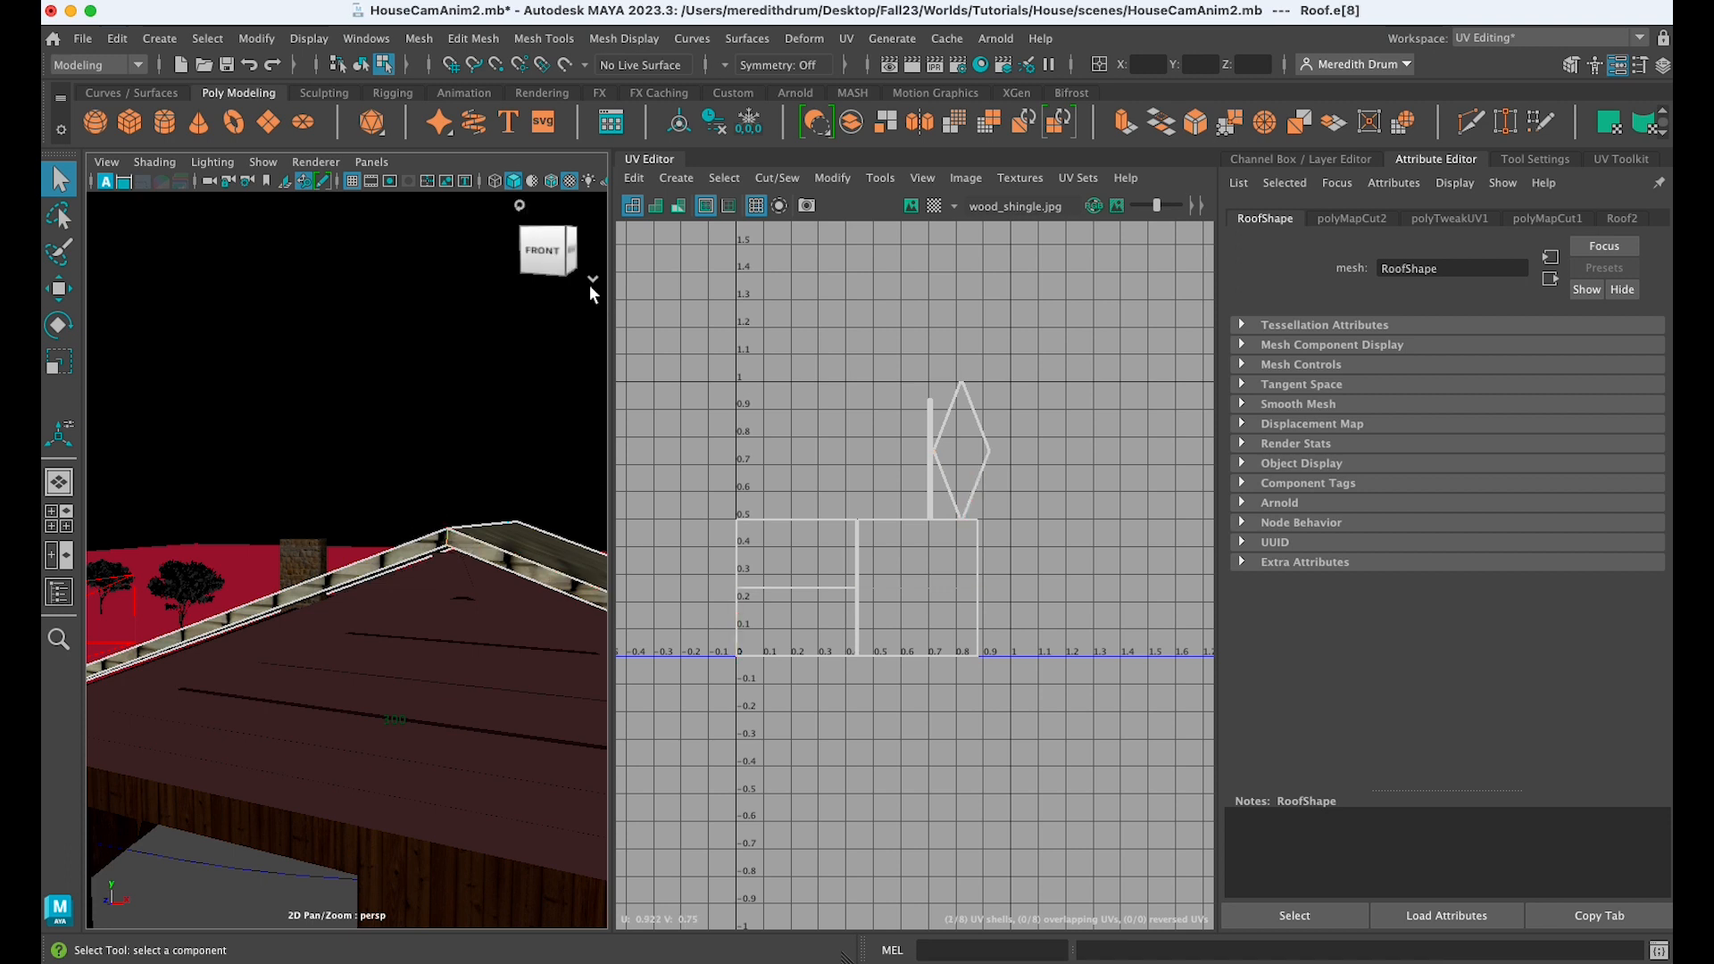
pyautogui.click(761, 177)
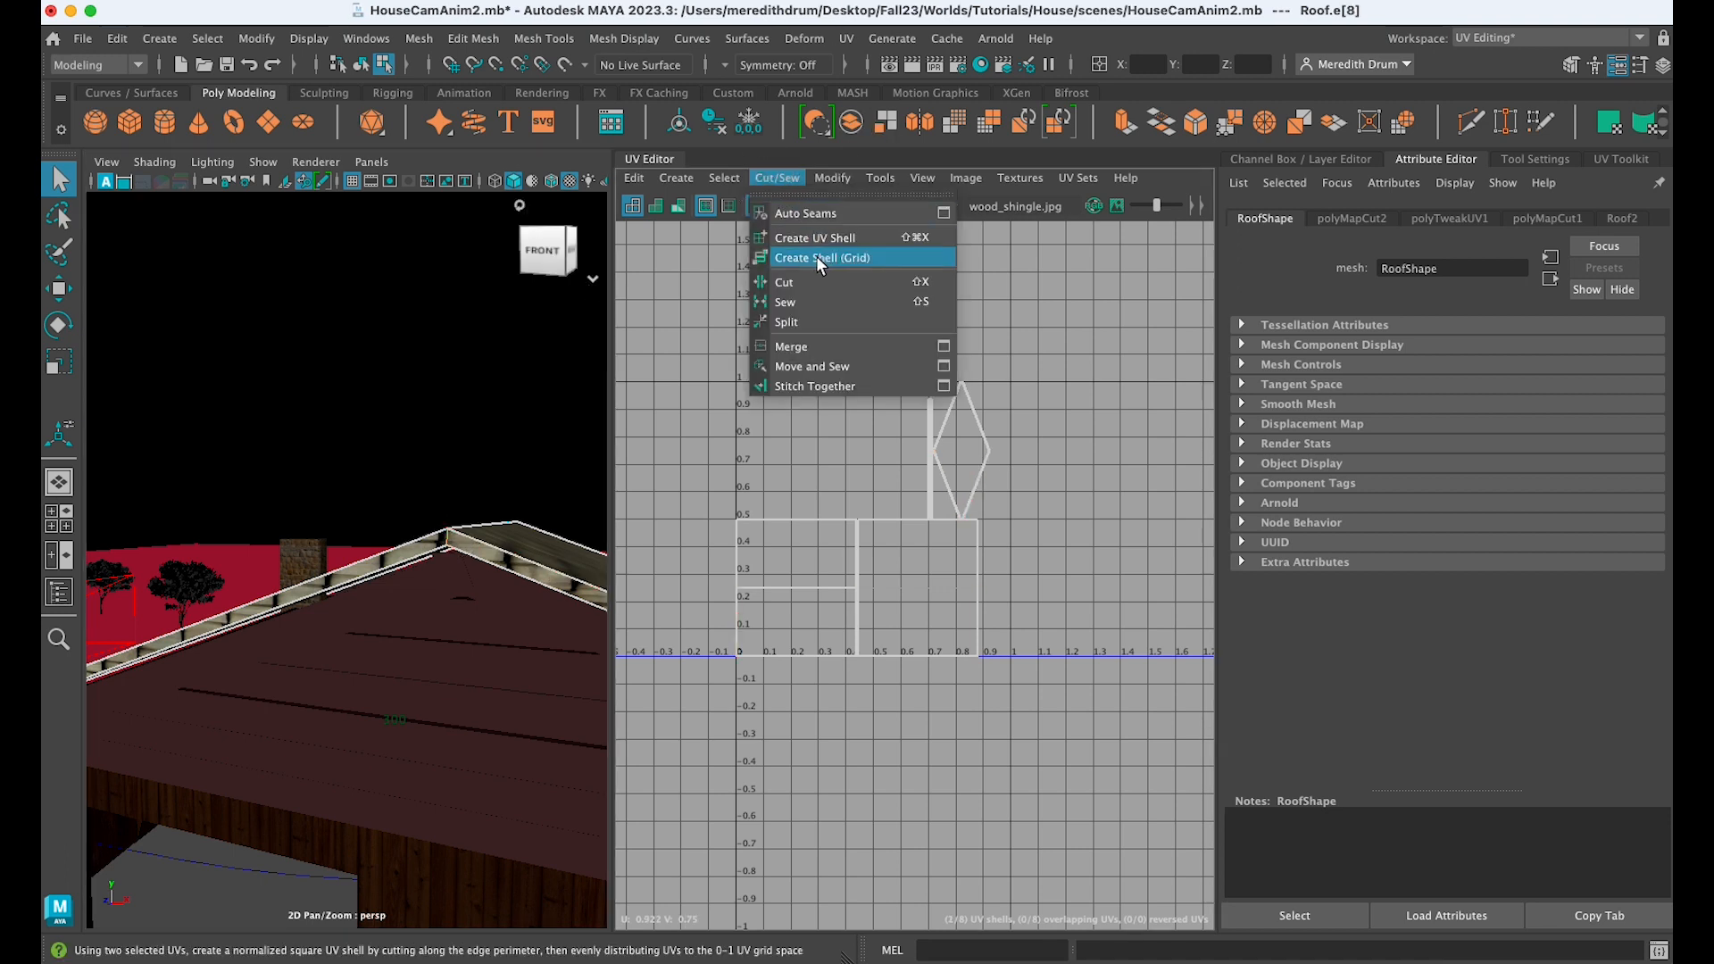
pyautogui.click(814, 280)
# Select the lower-right gable strip of the UV diamond as a shell and rotate it to horizontal
pyautogui.click(495, 555)
pyautogui.moveTo(497, 555); pyautogui.dragTo(572, 441, button='right')
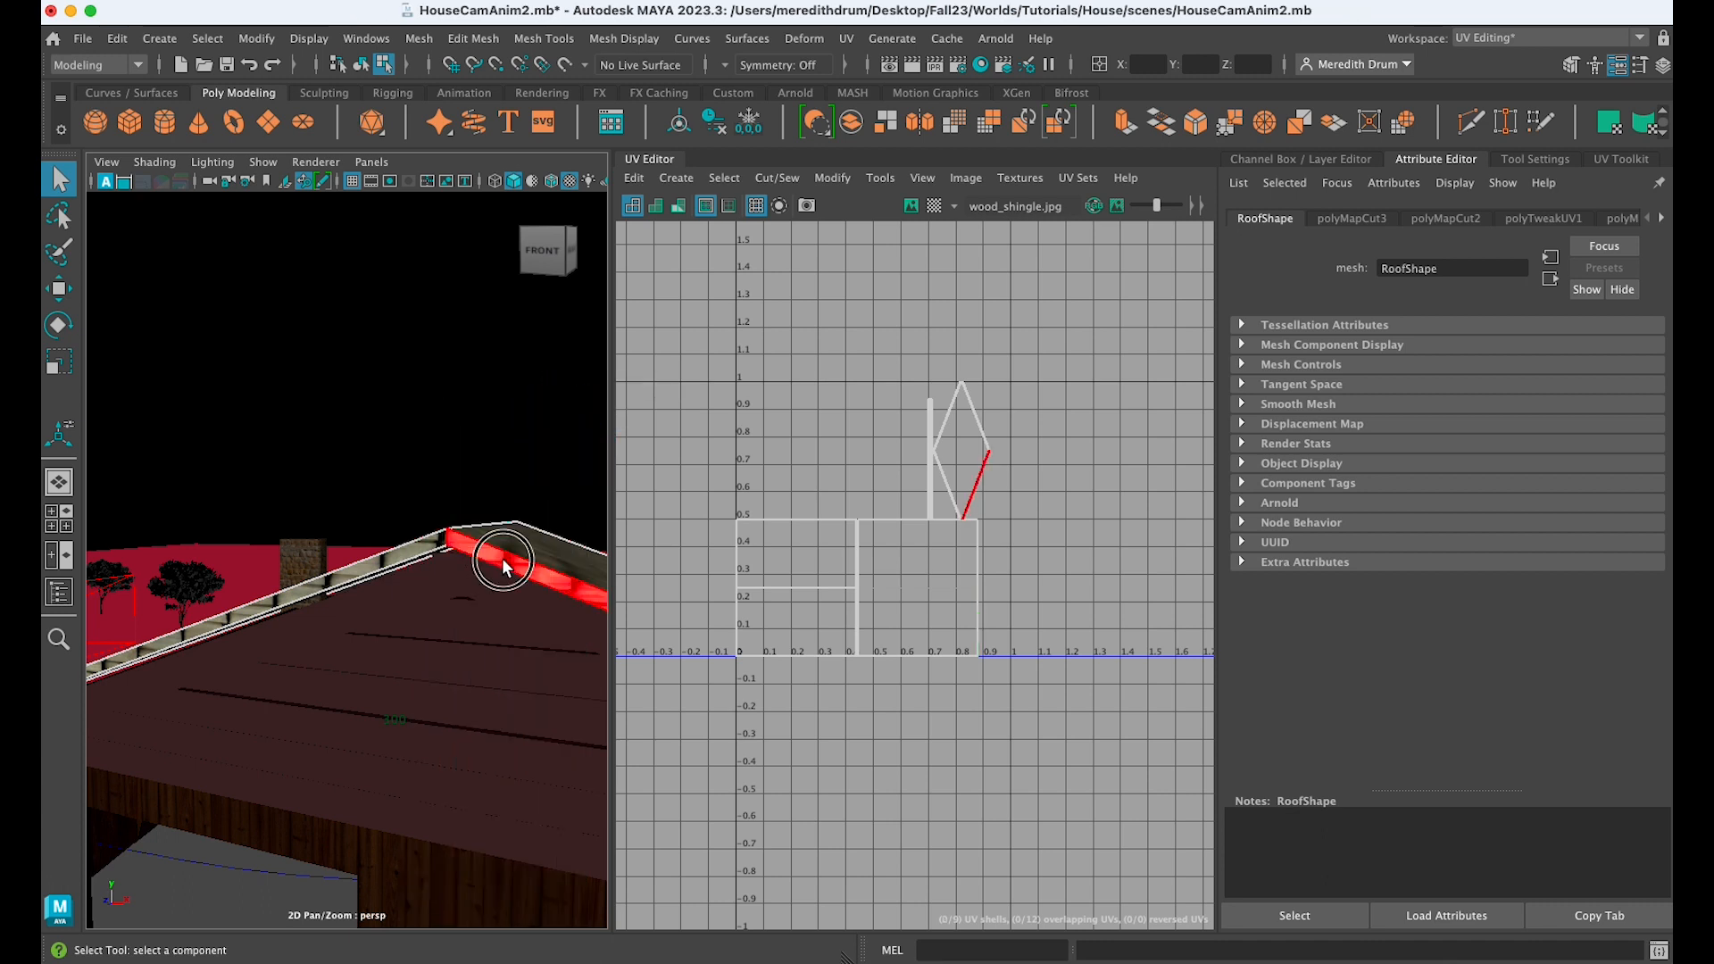
pyautogui.click(501, 559)
pyautogui.scroll(3, 973, 594)
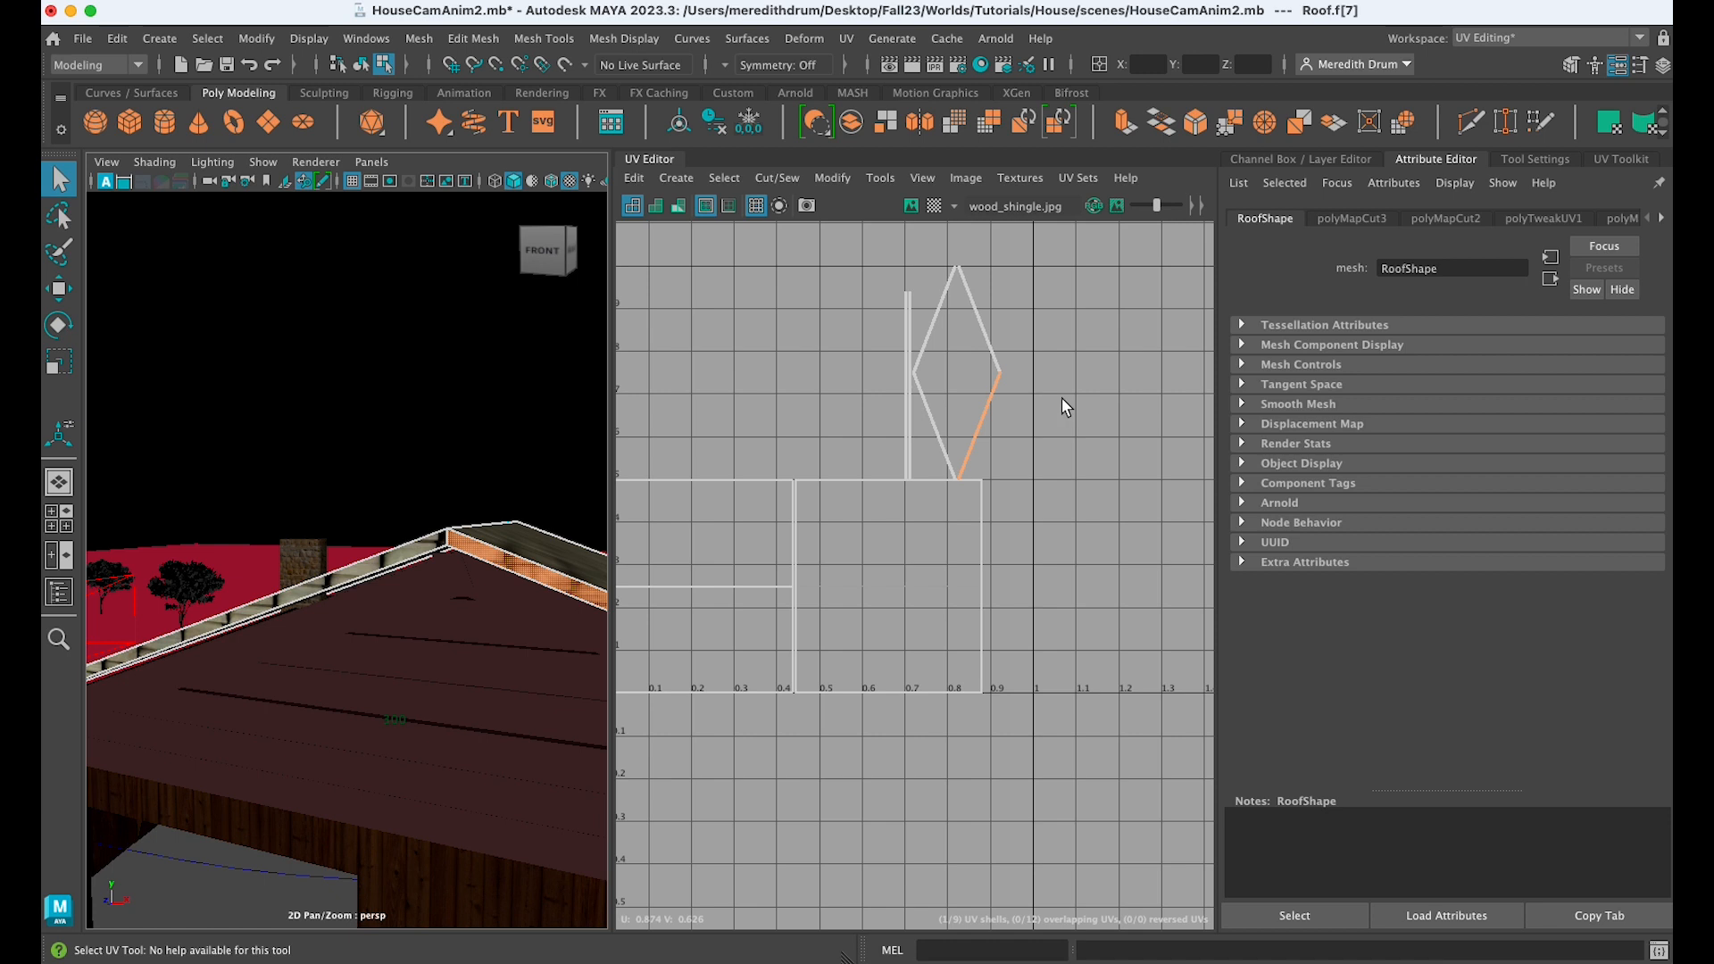
pyautogui.press('r')
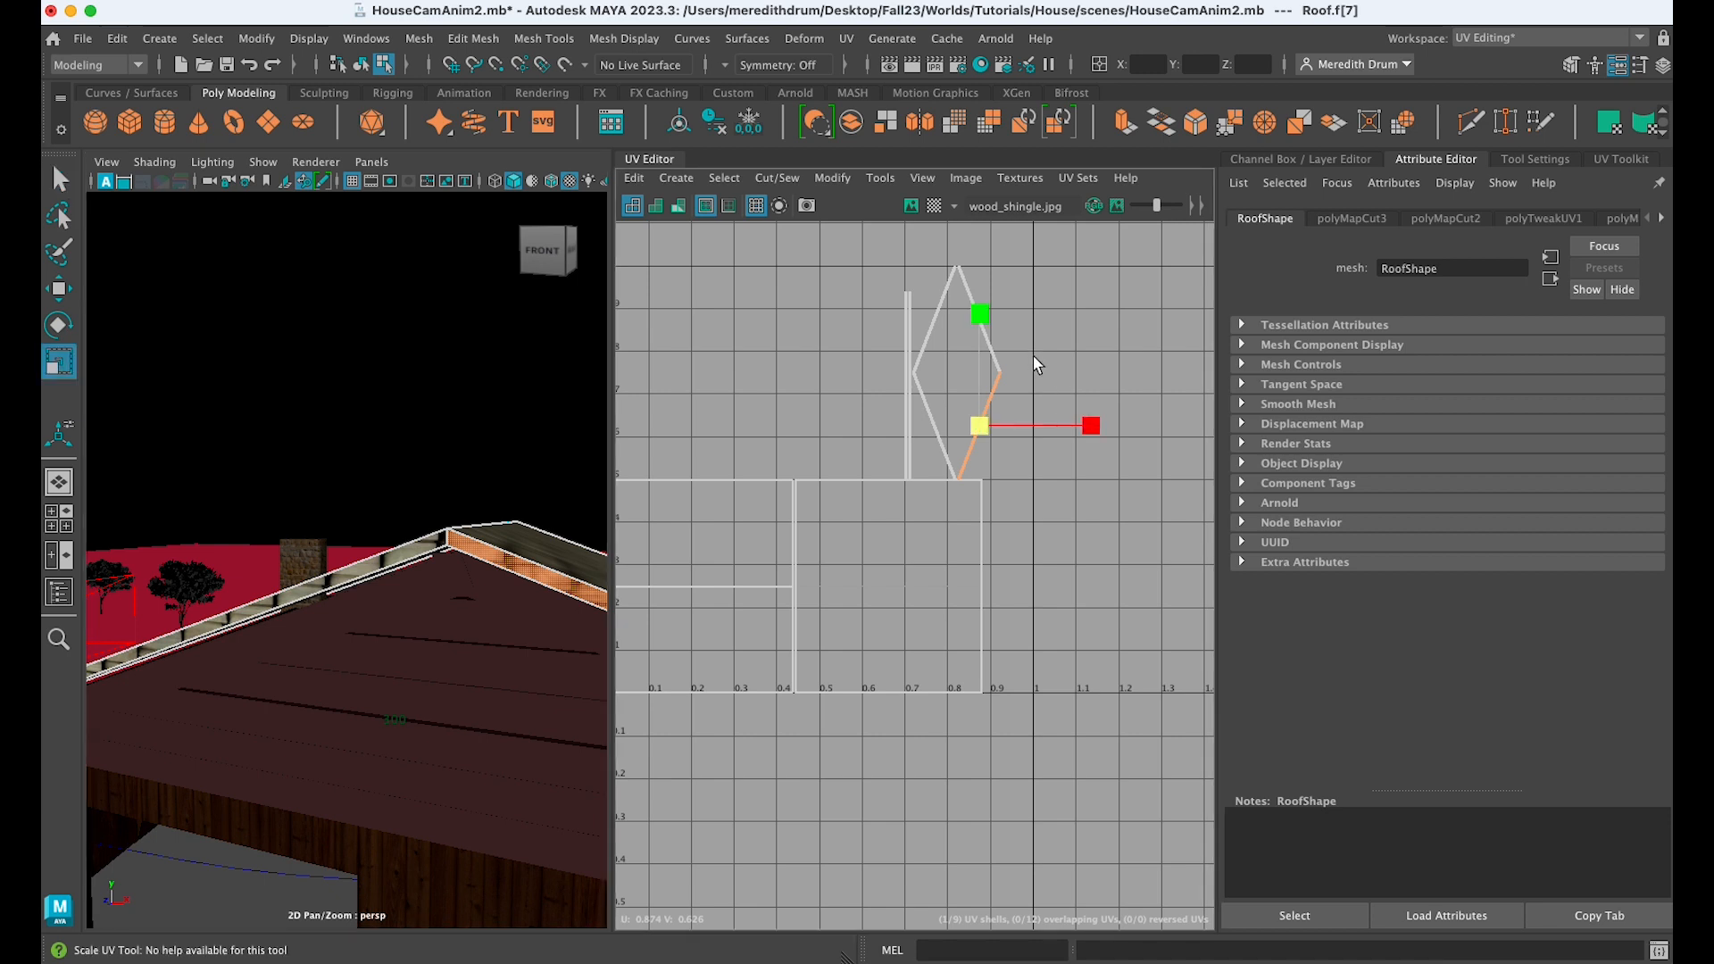
pyautogui.press('e')
pyautogui.moveTo(1017, 314); pyautogui.dragTo(1020, 438)
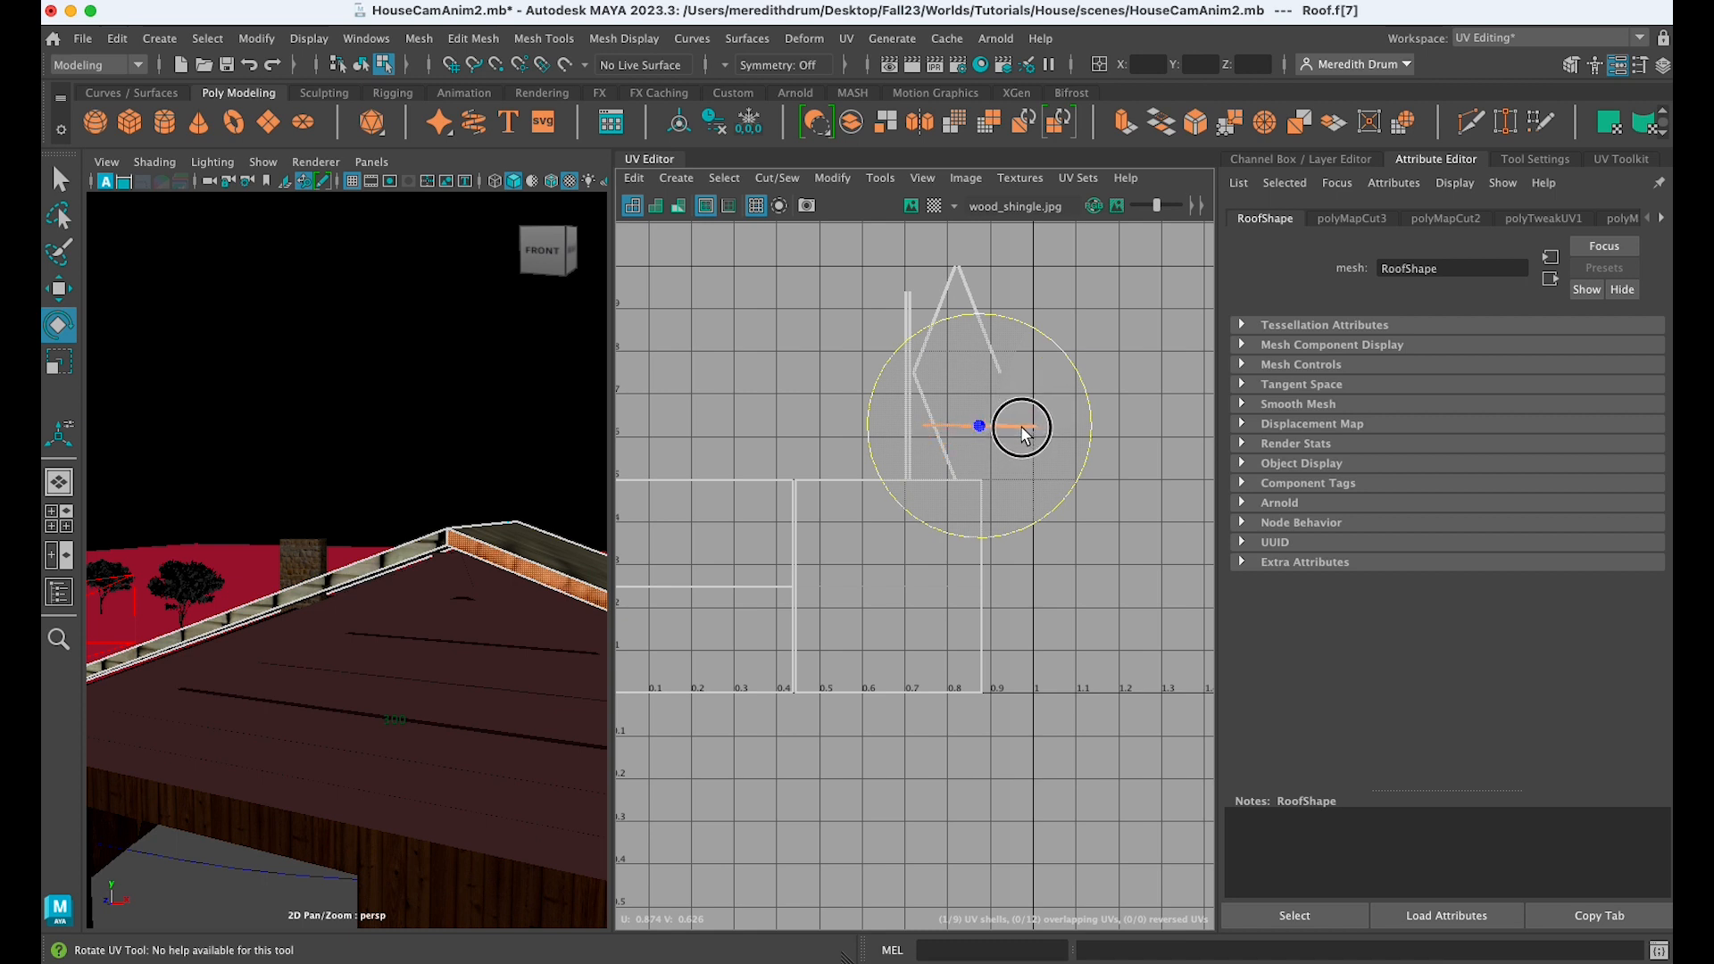
pyautogui.press('w')
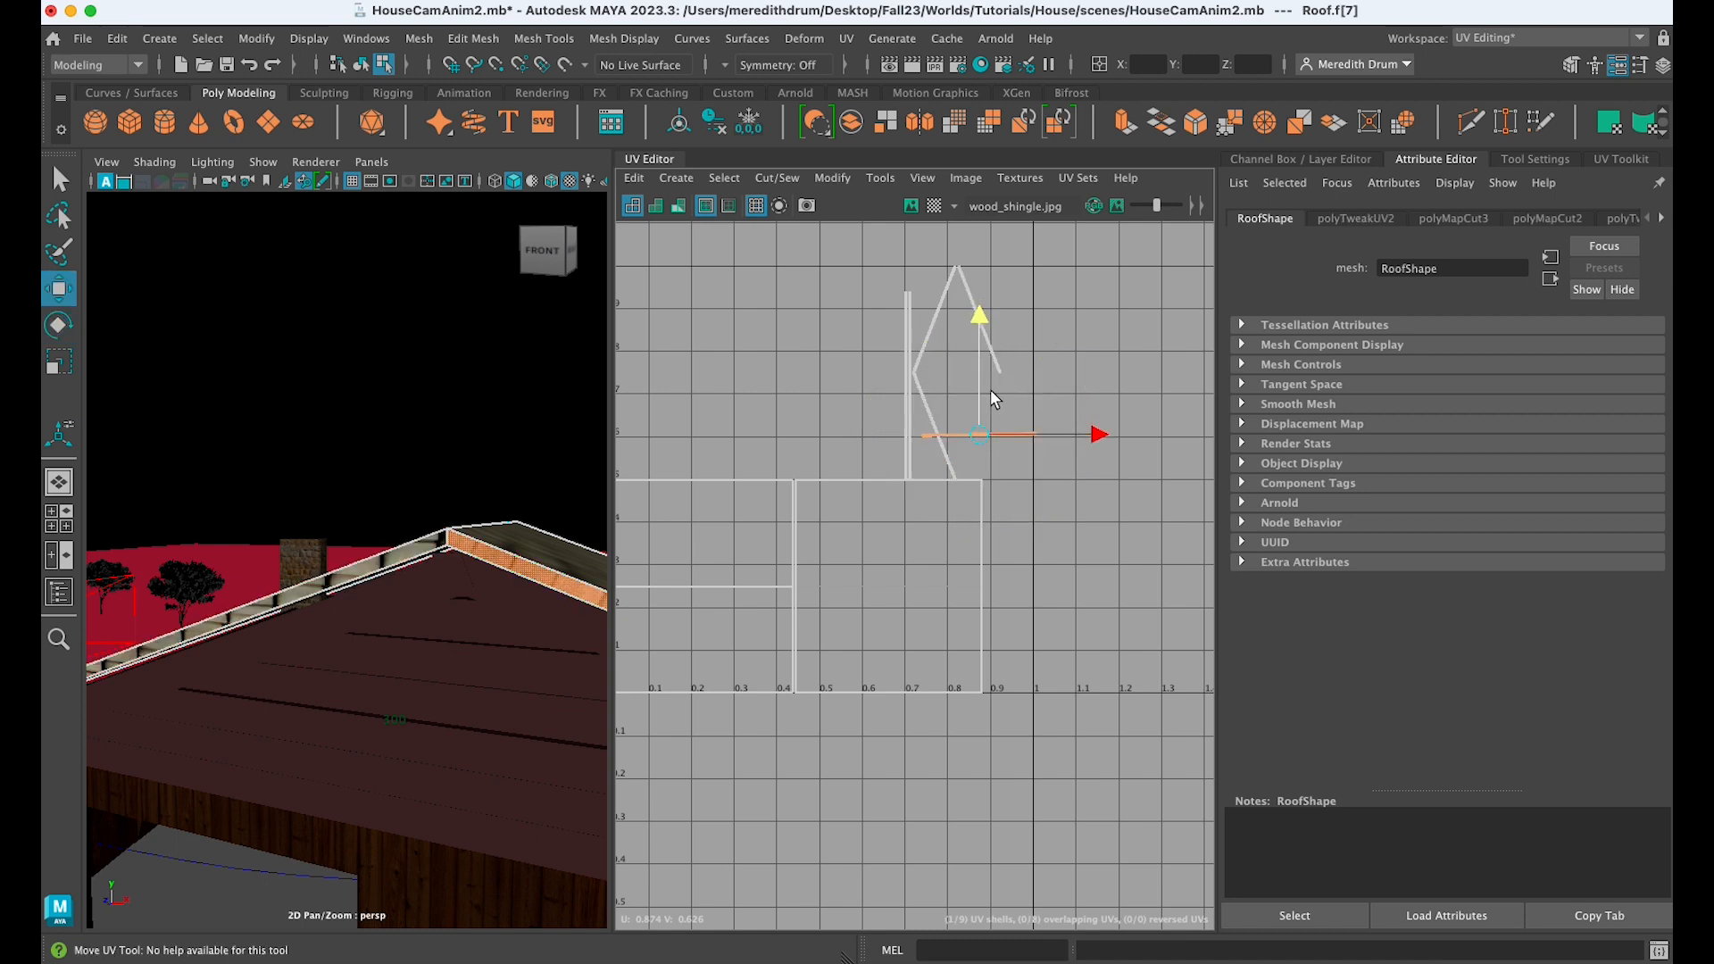
pyautogui.scroll(3, 1054, 457)
pyautogui.press('e')
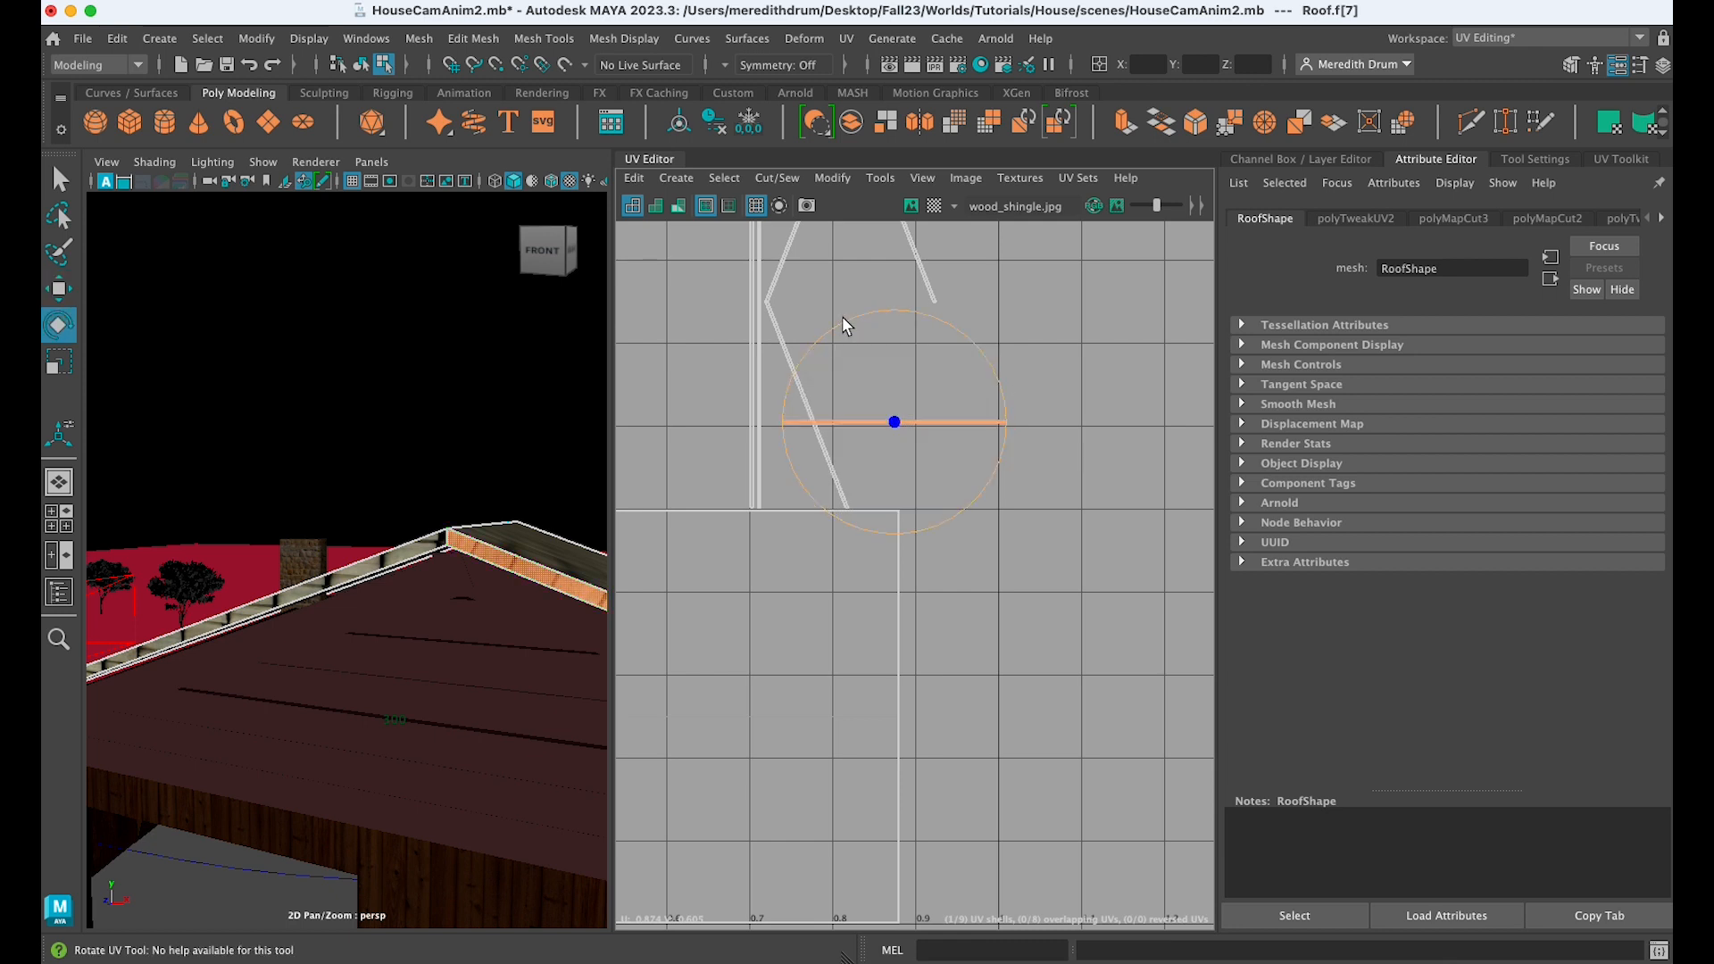
pyautogui.click(789, 361)
# Rotate the upper-right gable strip's UV shell to horizontal and fine-tune its angle
pyautogui.click(925, 280)
pyautogui.scroll(-3, 982, 357)
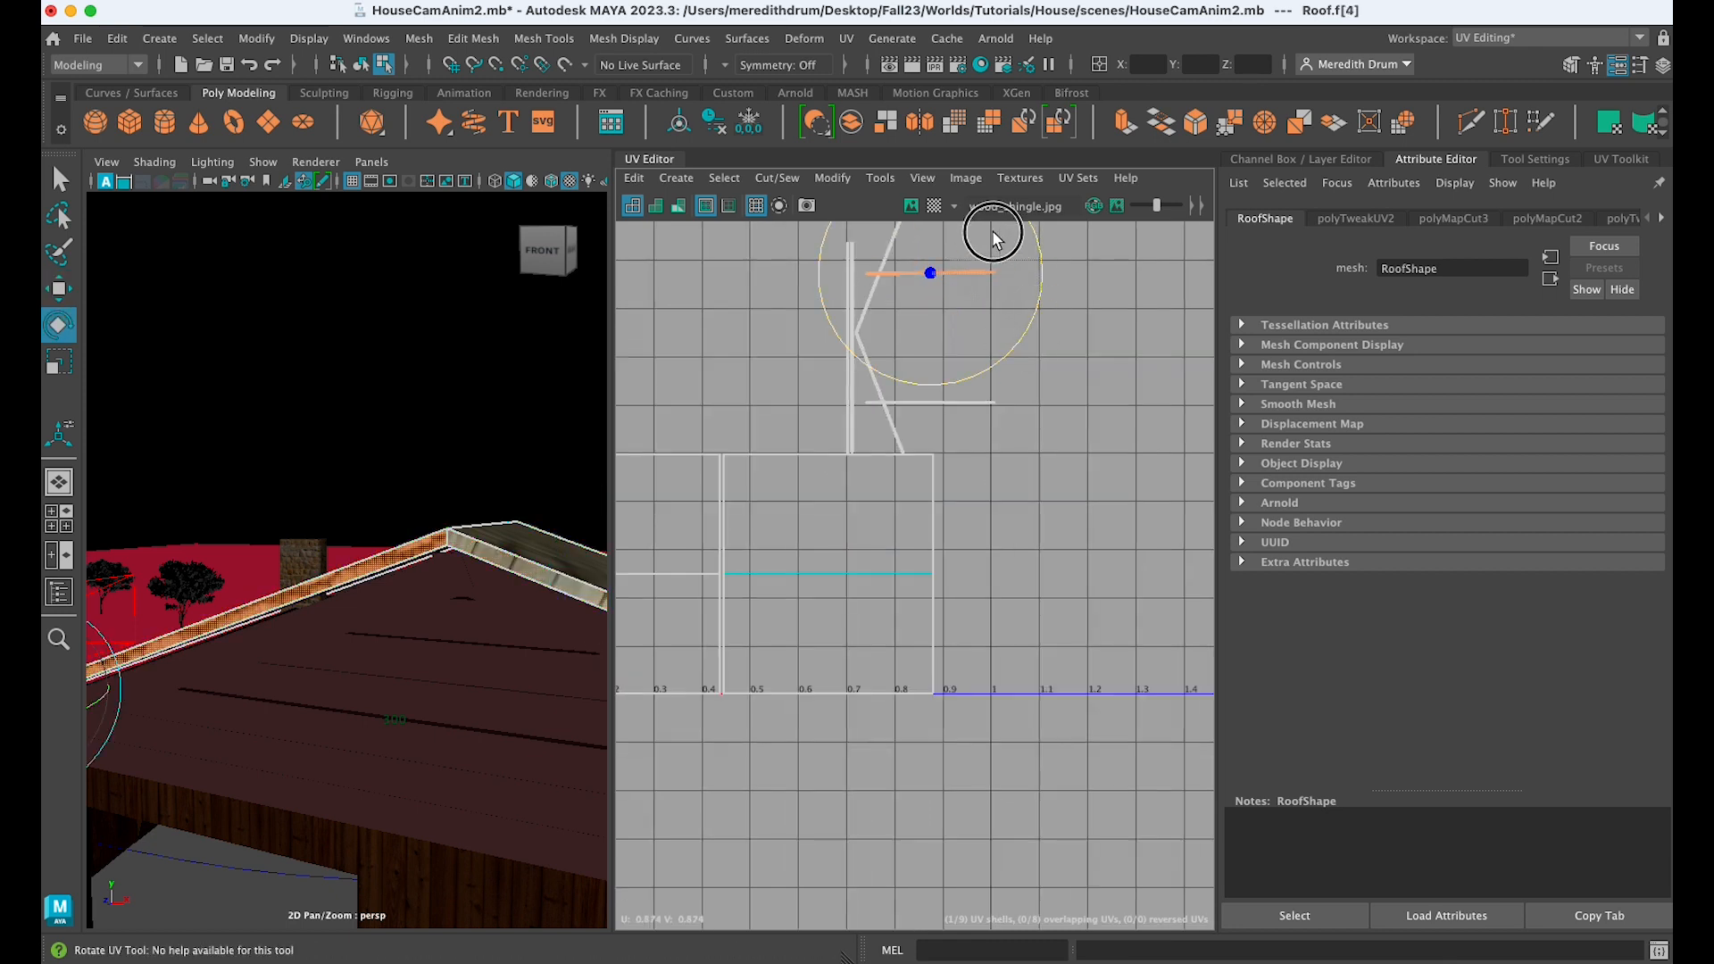
pyautogui.press('w')
pyautogui.scroll(3, 1024, 392)
pyautogui.press('e')
pyautogui.moveTo(941, 285); pyautogui.dragTo(825, 273)
# Move the lower-left gable strip's UV shell above the rotated strips and straighten it to horizontal
pyautogui.click(771, 475)
pyautogui.press('w')
pyautogui.moveTo(861, 345); pyautogui.dragTo(861, 141)
pyautogui.press('f')
pyautogui.press('e')
pyautogui.moveTo(995, 493); pyautogui.dragTo(996, 497)
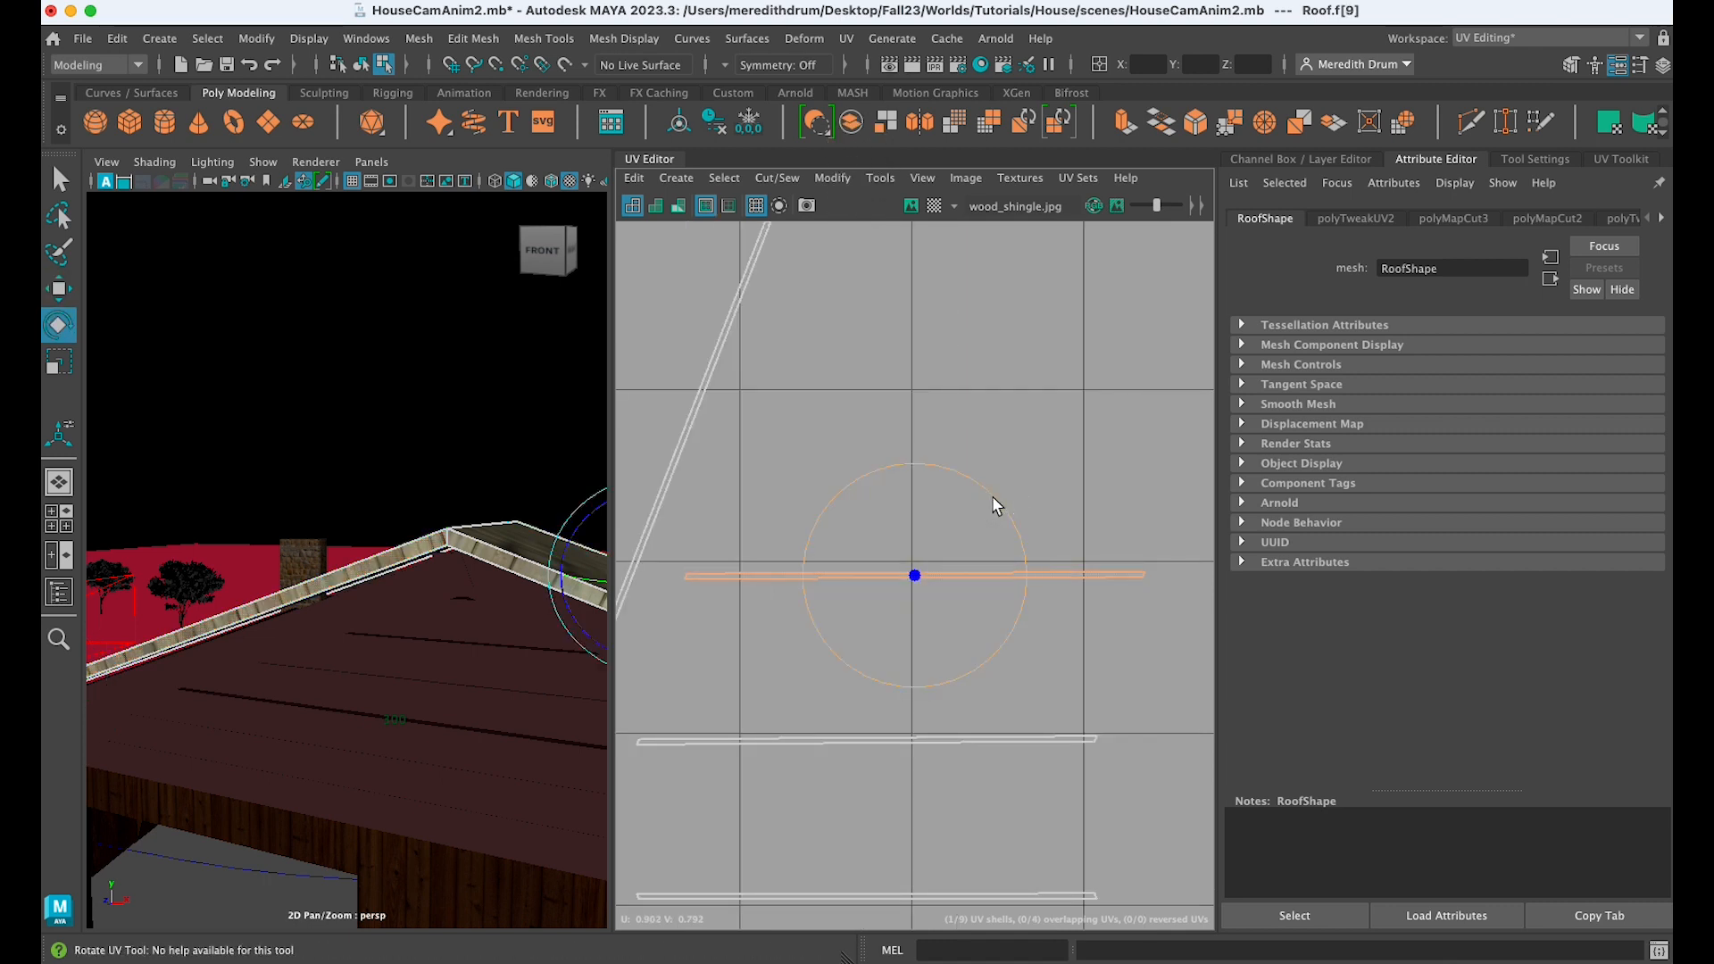
# Rotate the last slanted gable strip's UV shell to horizontal and place it in line with the other three strips
pyautogui.scroll(-3, 993, 478)
pyautogui.click(788, 419)
pyautogui.moveTo(848, 359); pyautogui.dragTo(899, 479)
pyautogui.press('w')
pyautogui.moveTo(780, 446); pyautogui.dragTo(929, 436)
pyautogui.scroll(4, 951, 452)
pyautogui.press('e')
pyautogui.moveTo(1000, 347); pyautogui.dragTo(1001, 350)
pyautogui.press('w')
# Select the narrow vertical UV shell beside the gable strips to identify its face on the roof
pyautogui.scroll(-8, 1016, 432)
pyautogui.click(871, 503)
pyautogui.moveTo(435, 539)
pyautogui.keyDown('alt'); pyautogui.mouseDown()
pyautogui.moveTo(471, 526)
pyautogui.moveTo(429, 528)
pyautogui.mouseUp(); pyautogui.keyUp('alt')
pyautogui.scroll(5, 440, 534)
pyautogui.scroll(-3, 445, 540)
pyautogui.click(543, 518)
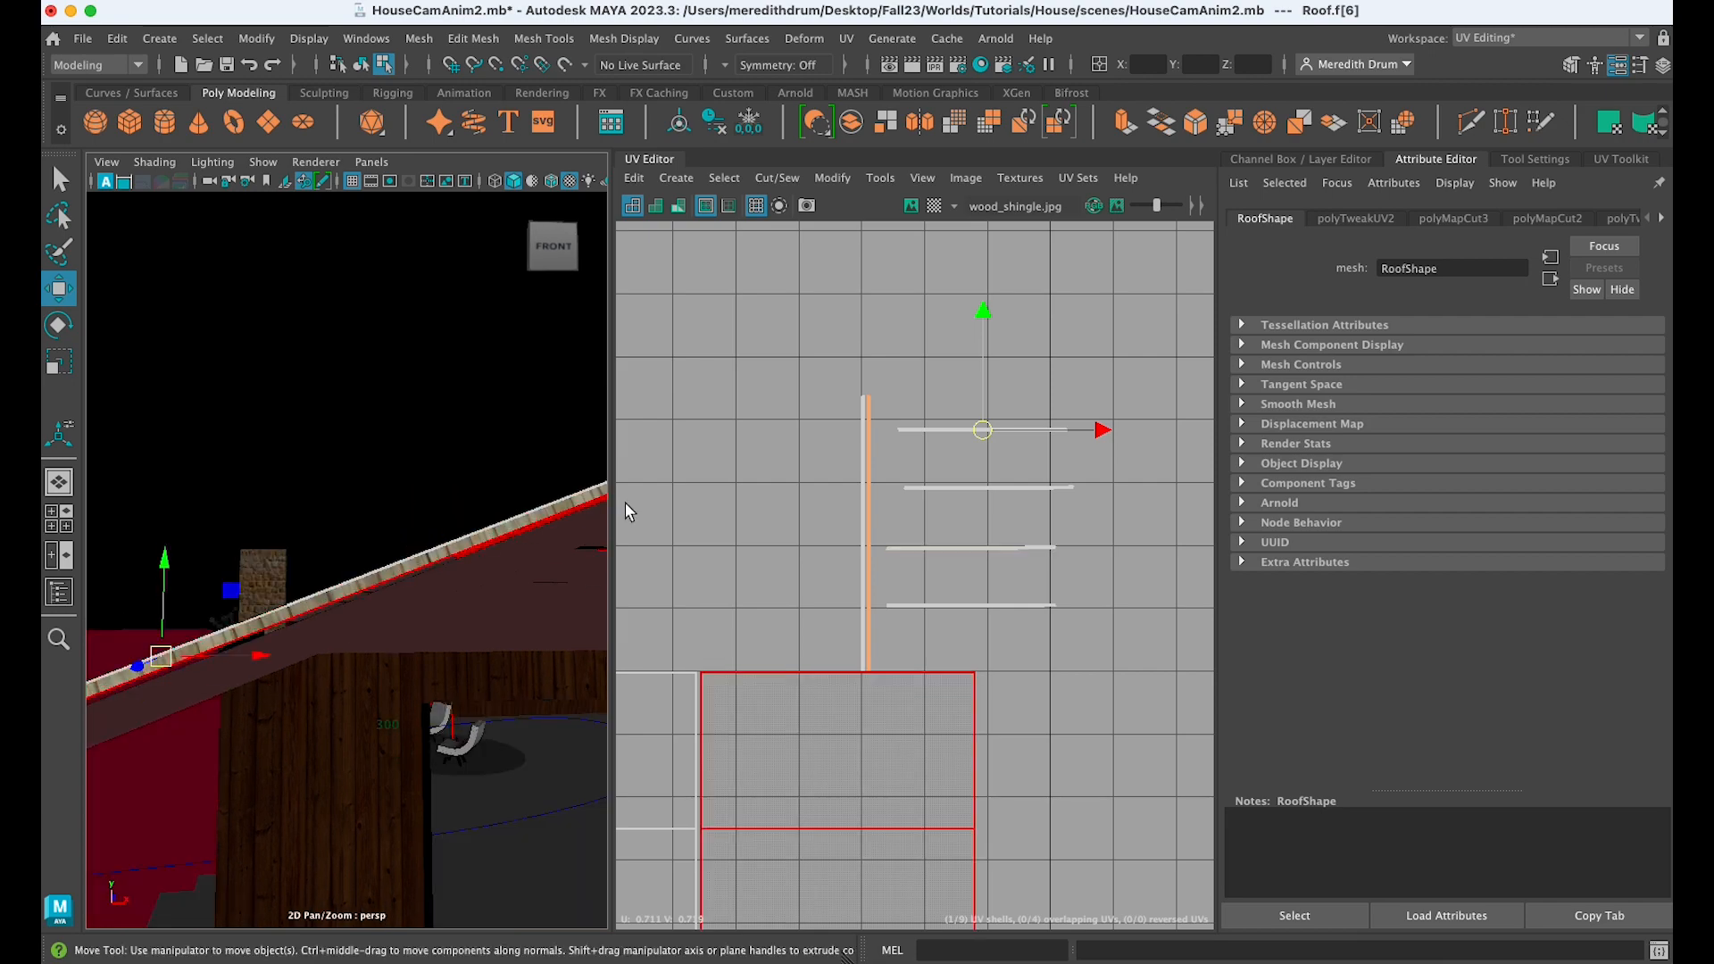
# Show the Channel Box in place of the Attribute Editor and resize the viewport and UV Editor for a wider 3D view
pyautogui.moveTo(610, 506); pyautogui.dragTo(987, 490)
pyautogui.keyDown('alt'); pyautogui.moveTo(711, 593); pyautogui.dragTo(612, 598); pyautogui.keyUp('alt')
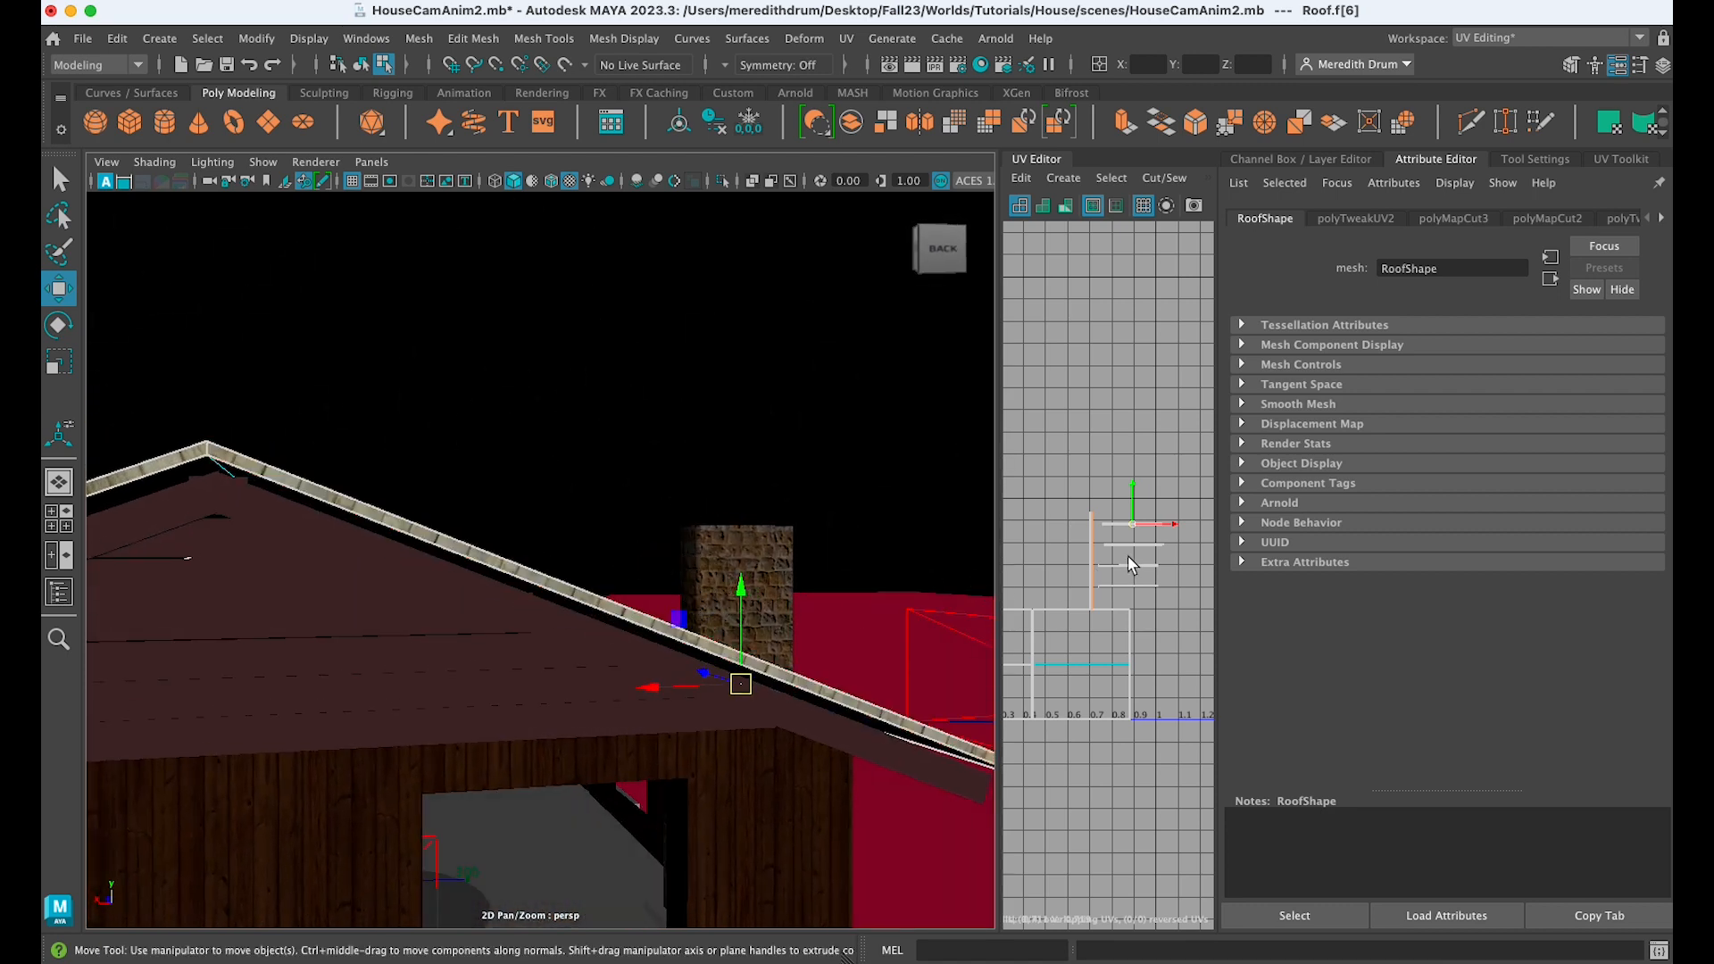
pyautogui.scroll(5, 1128, 567)
pyautogui.click(1107, 327)
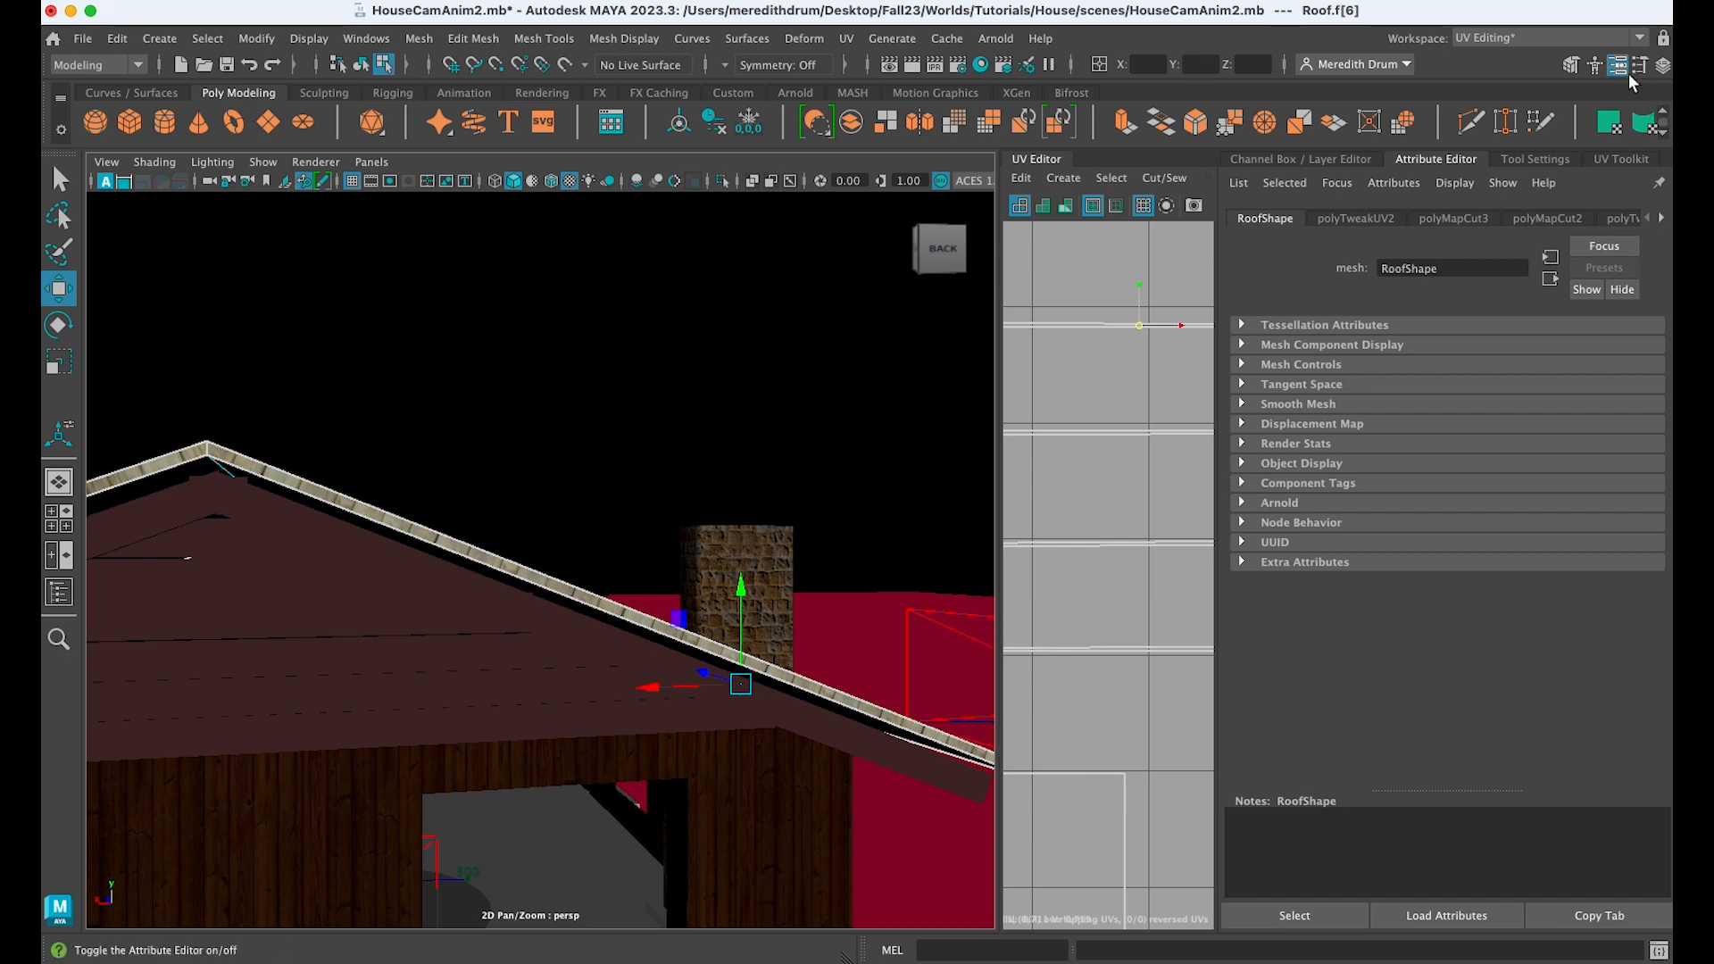
pyautogui.click(1664, 68)
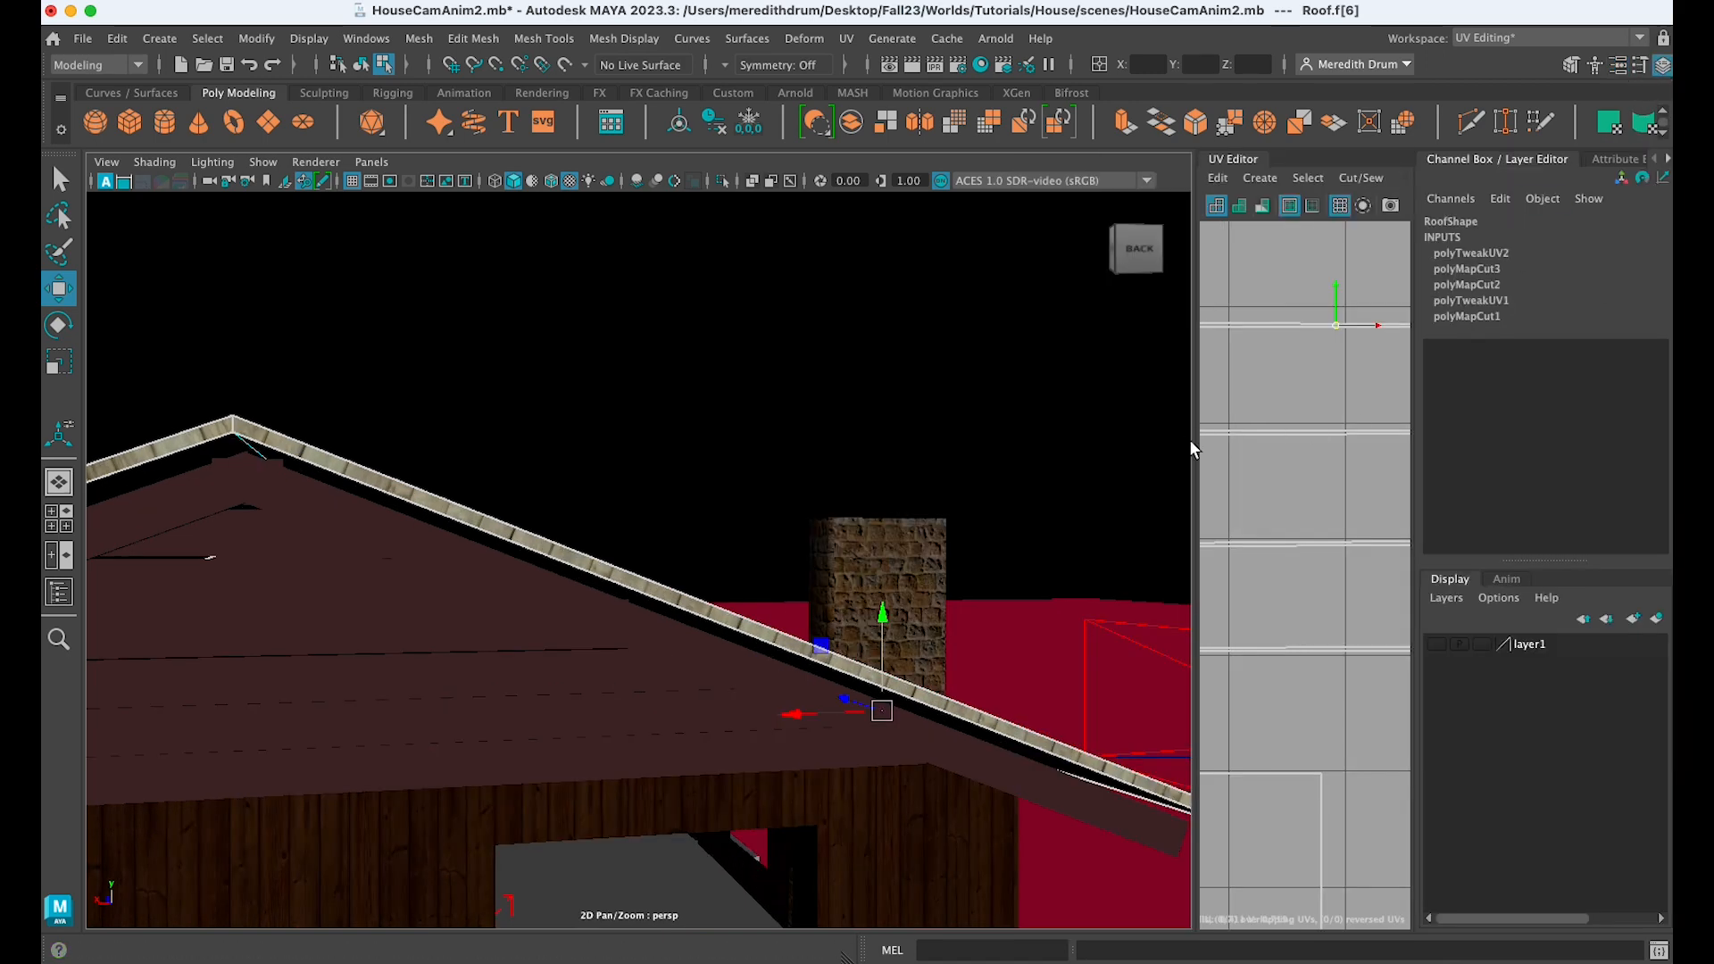
pyautogui.moveTo(1191, 440); pyautogui.dragTo(980, 464)
# Try to enlarge the four horizontal gable strip UV shells uniformly as one selection, and undo the scaling
pyautogui.scroll(-5, 1174, 505)
pyautogui.moveTo(1123, 327); pyautogui.dragTo(1291, 625)
pyautogui.keyDown('alt'); pyautogui.moveTo(460, 596); pyautogui.dragTo(550, 628); pyautogui.keyUp('alt')
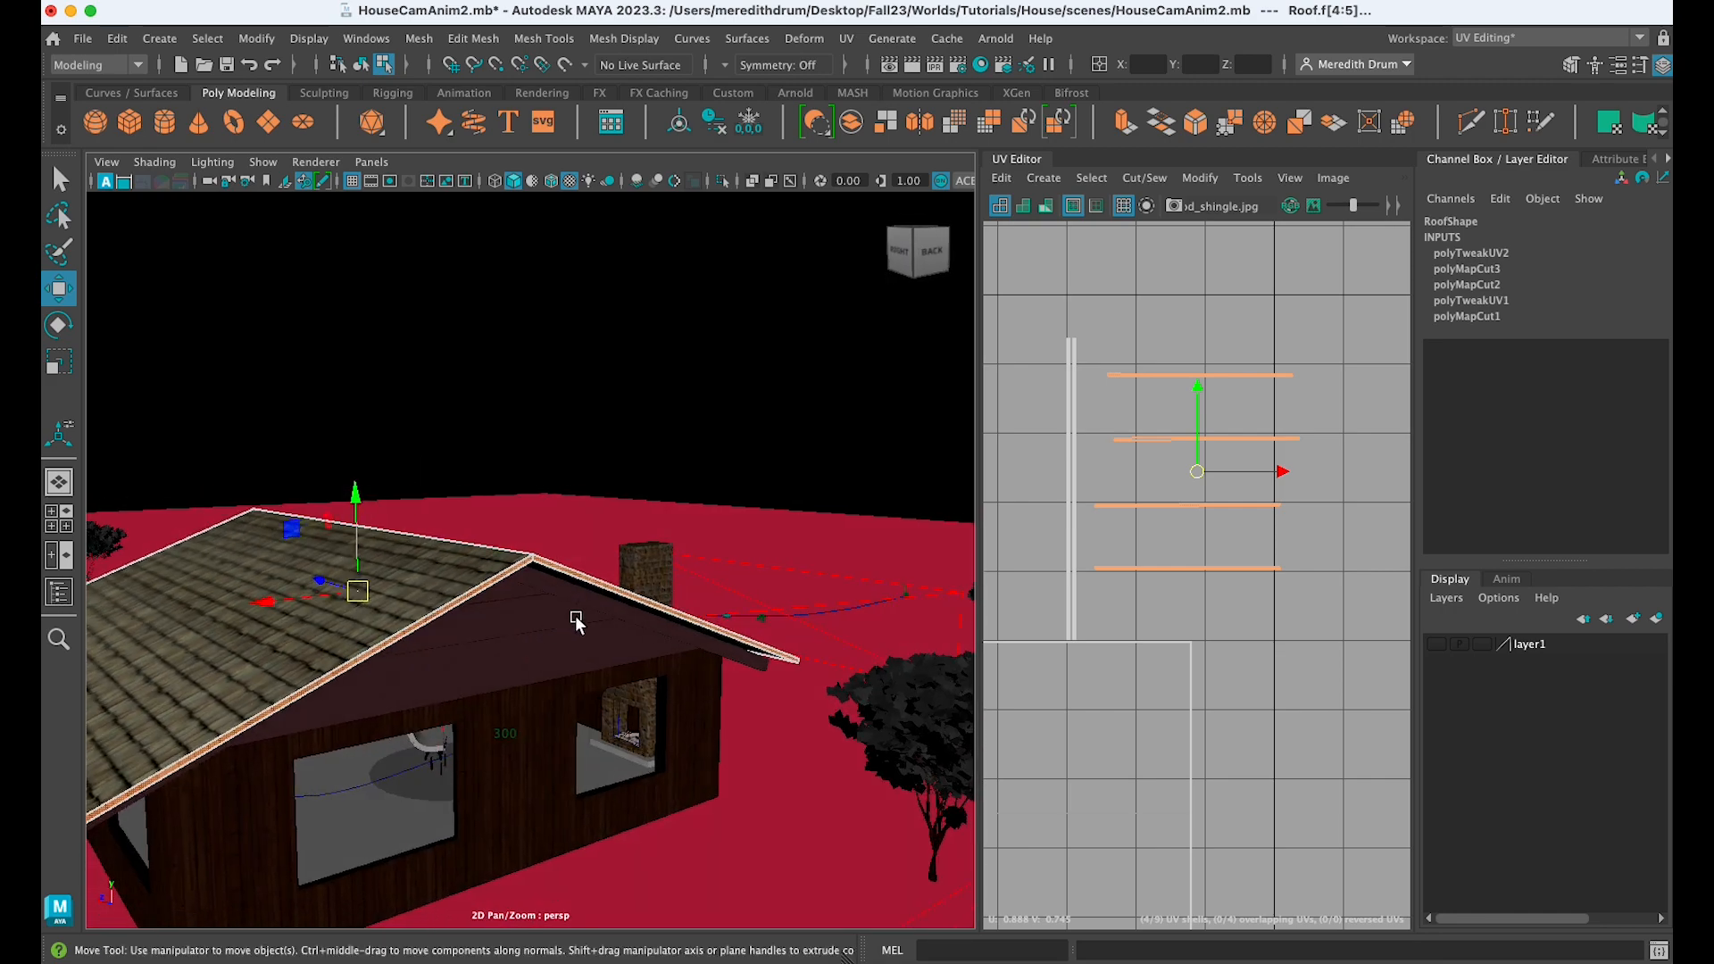
pyautogui.scroll(5, 579, 618)
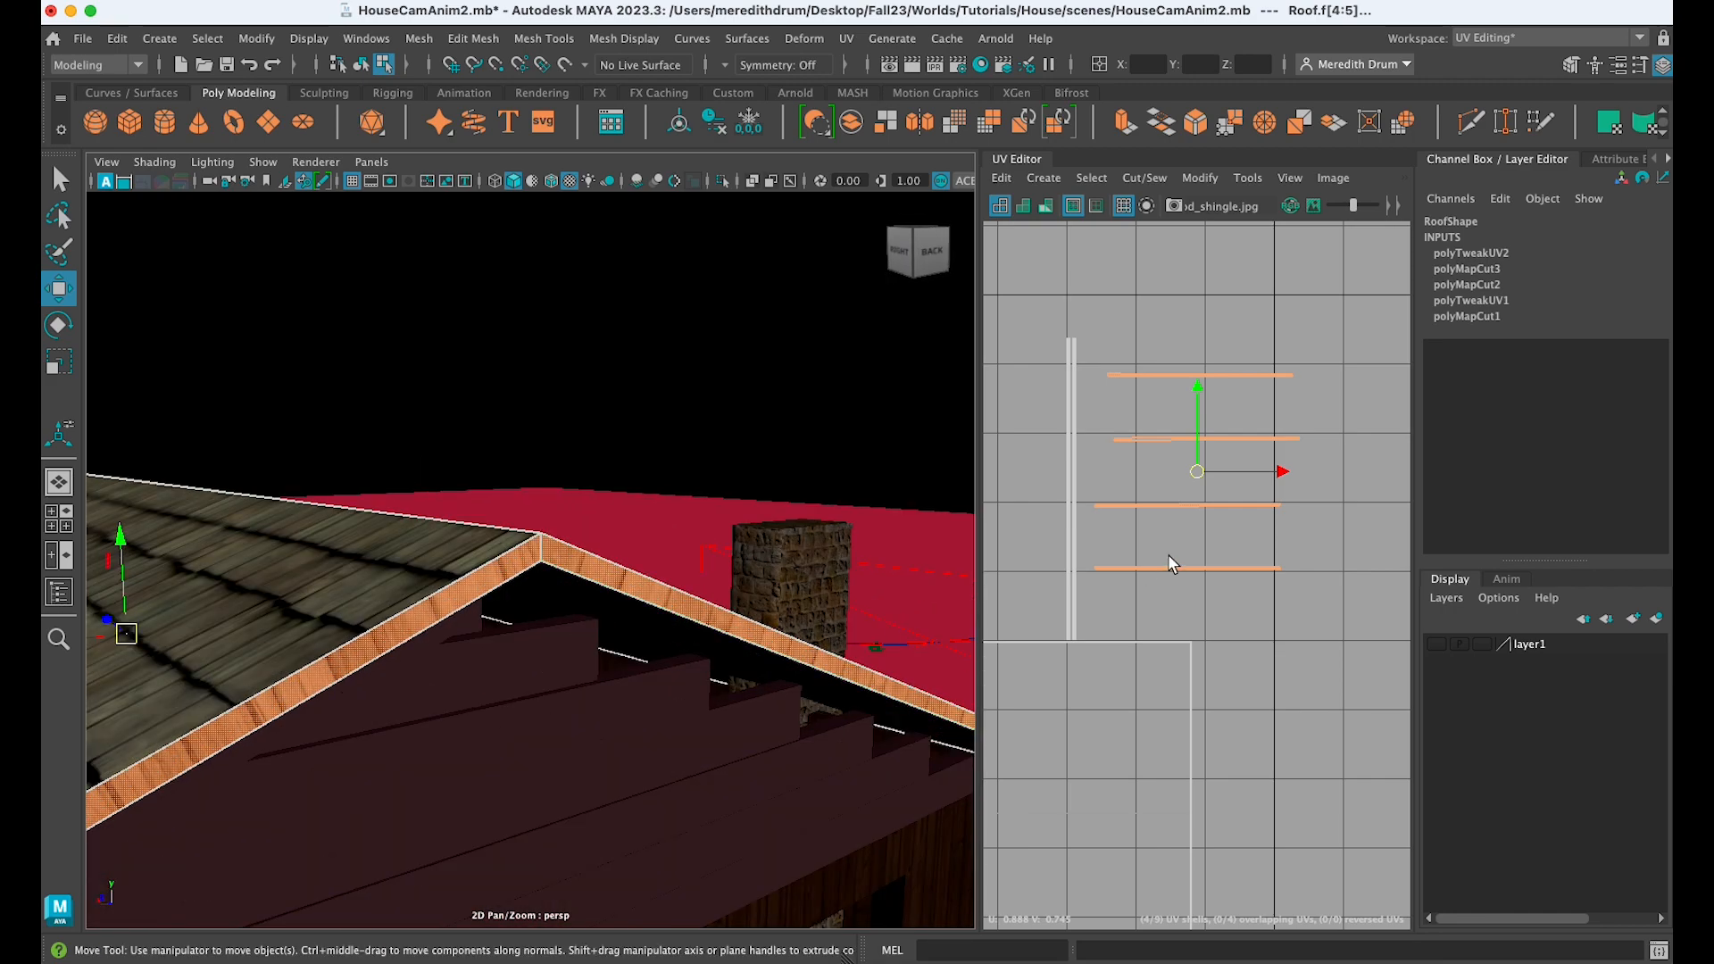
pyautogui.press('r')
pyautogui.moveTo(1200, 476); pyautogui.dragTo(1202, 477)
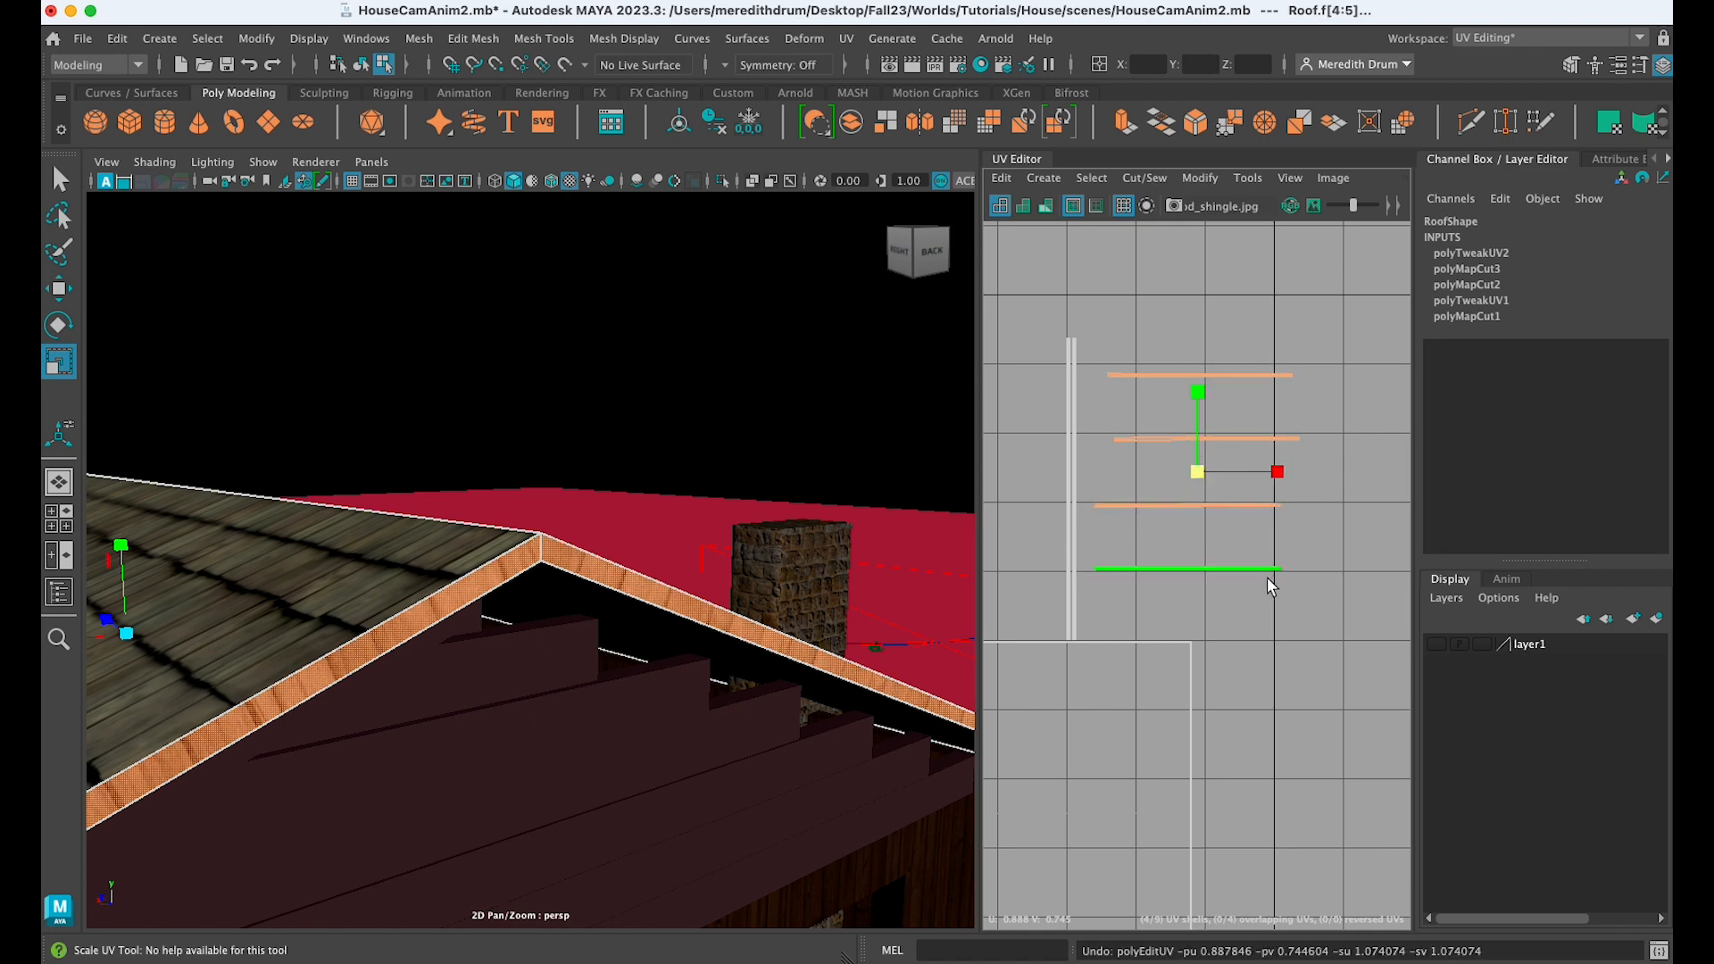
# Try slightly enlarging only the lowest horizontal gable strip's UV shell, and undo the scaling
pyautogui.click(1220, 566)
pyautogui.keyDown('alt'); pyautogui.moveTo(486, 658); pyautogui.dragTo(736, 638); pyautogui.keyUp('alt')
pyautogui.scroll(-8, 773, 632)
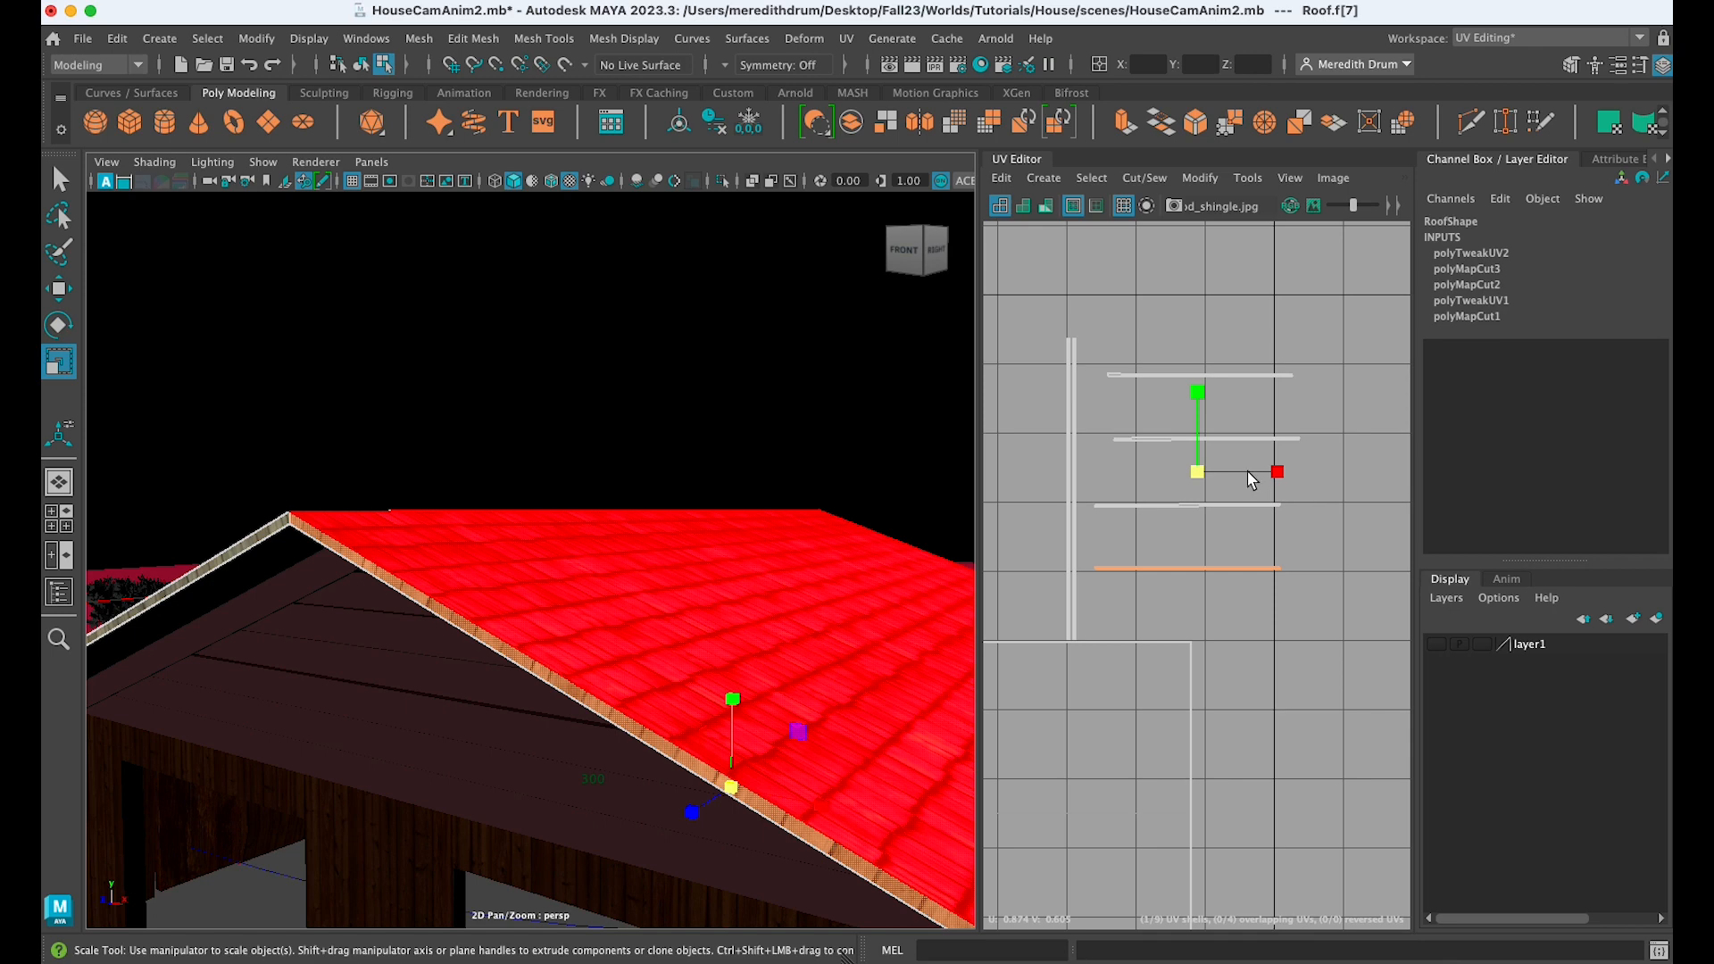
pyautogui.moveTo(1198, 478)
pyautogui.mouseDown()
pyautogui.moveTo(1224, 482)
pyautogui.moveTo(1205, 489)
pyautogui.mouseUp()
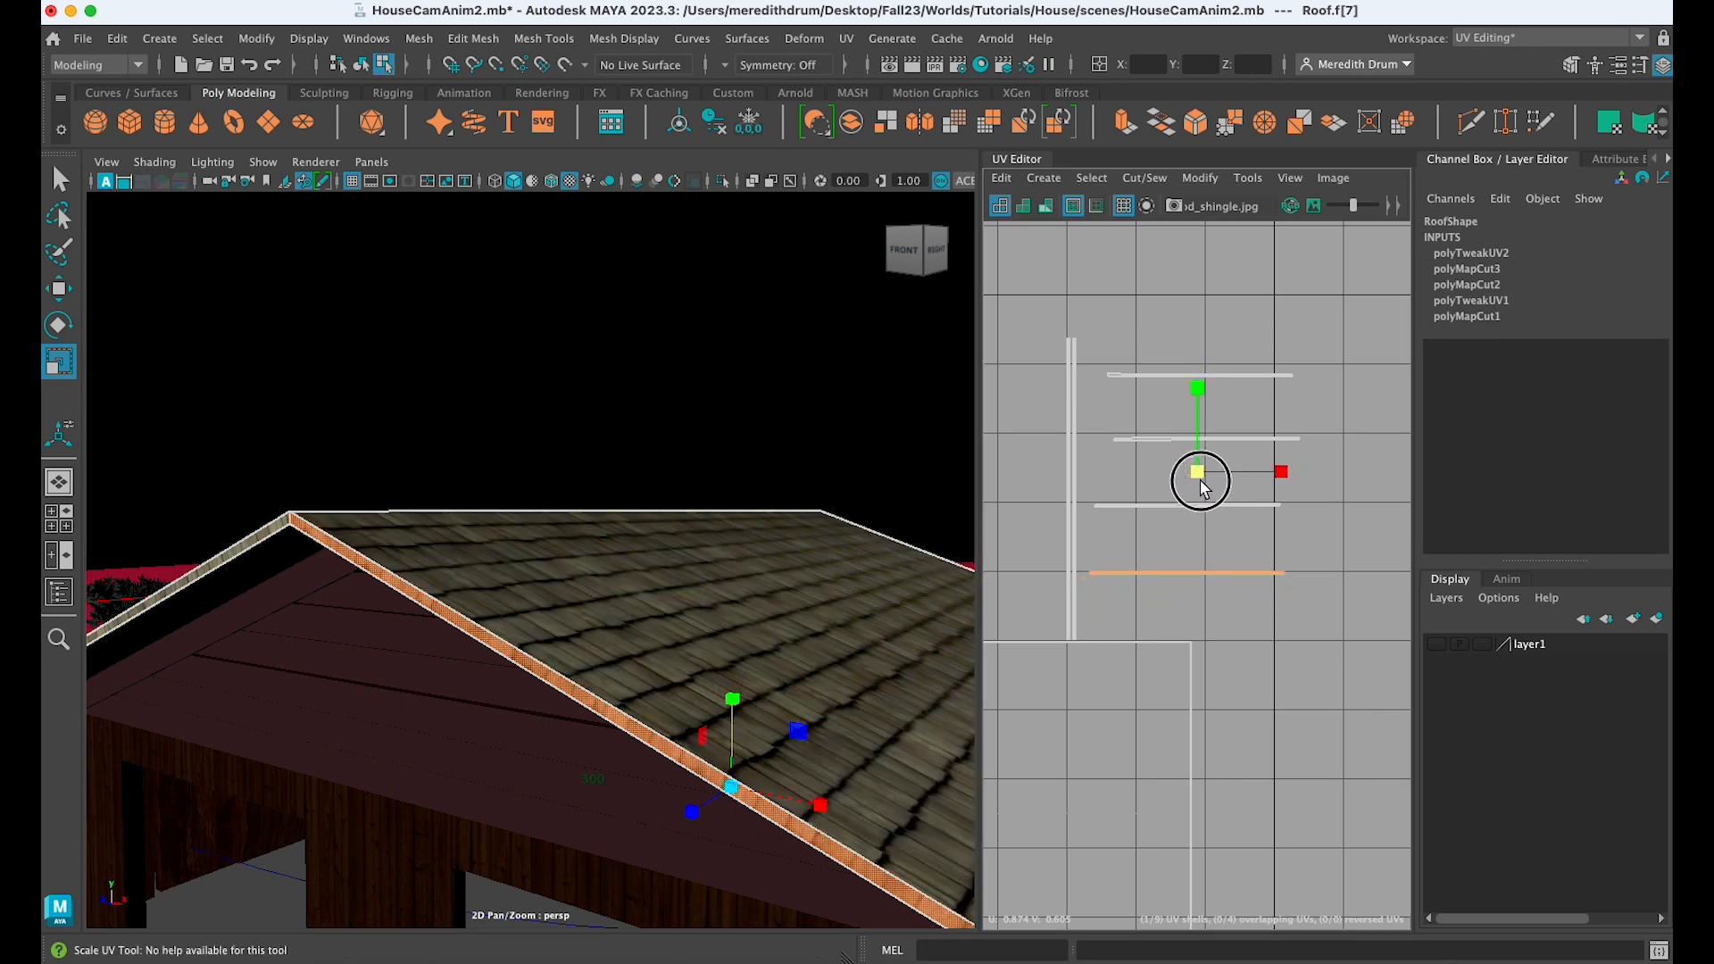
pyautogui.press('z')
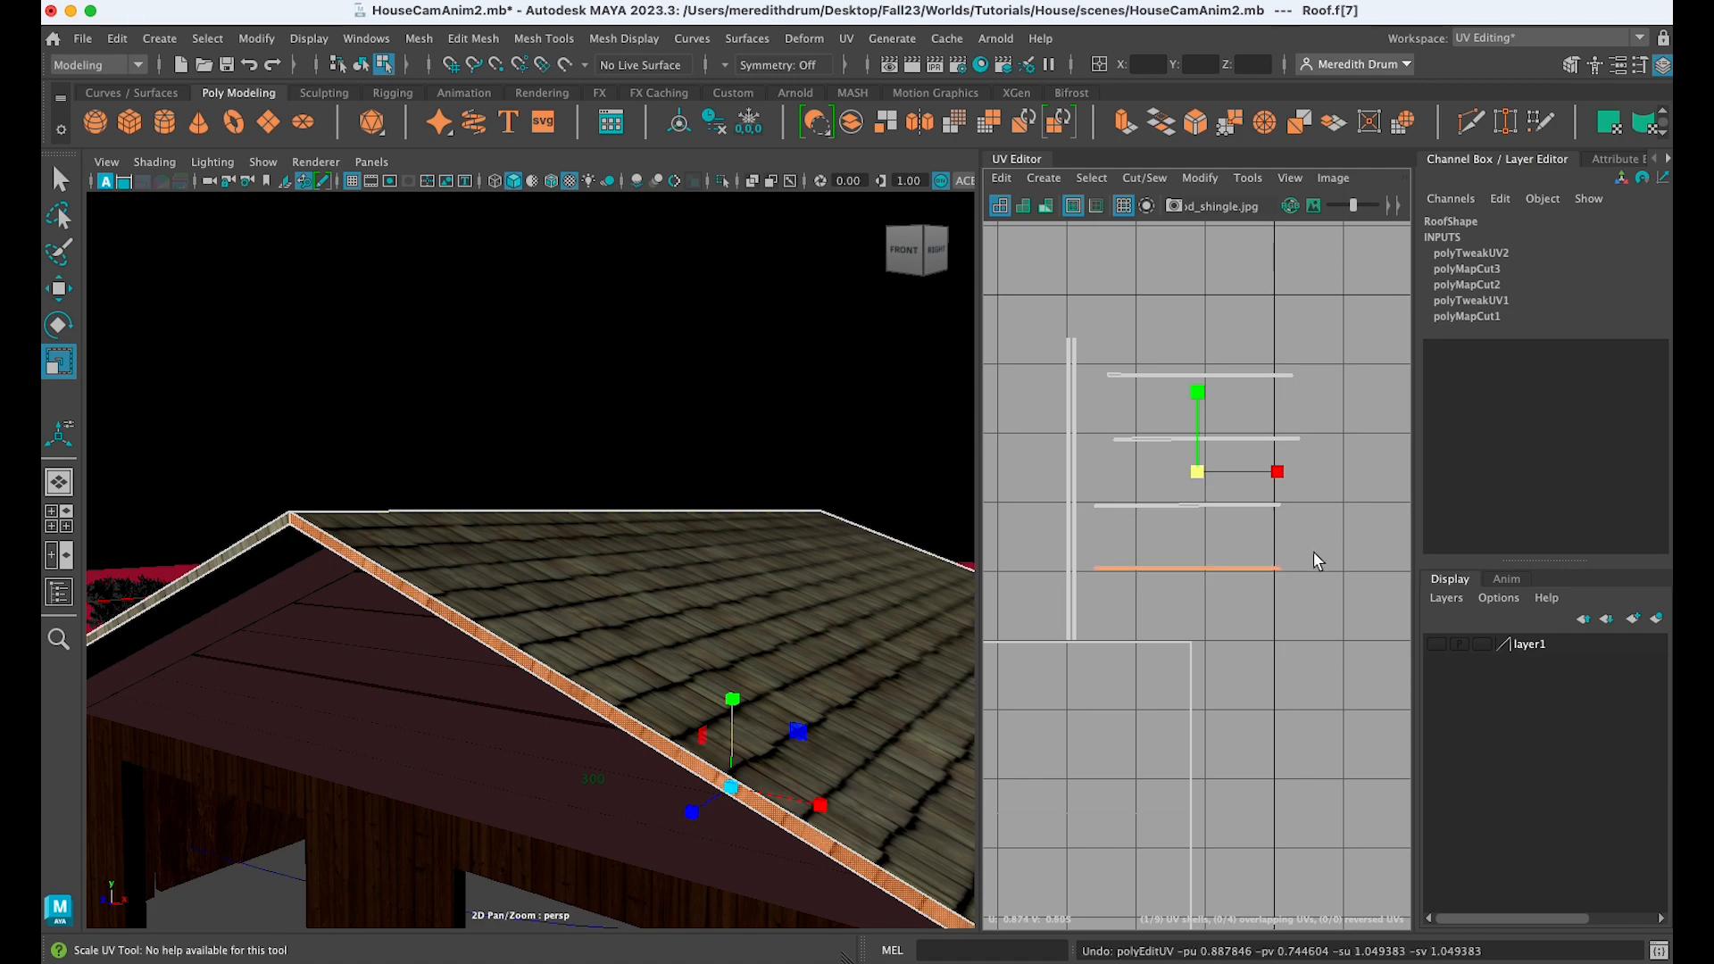
# Try enlarging the side eave strip's vertical UV shell, both uniformly and in height only, and undo the scaling
pyautogui.click(844, 603)
pyautogui.keyDown('alt'); pyautogui.moveTo(843, 603); pyautogui.dragTo(770, 585); pyautogui.keyUp('alt')
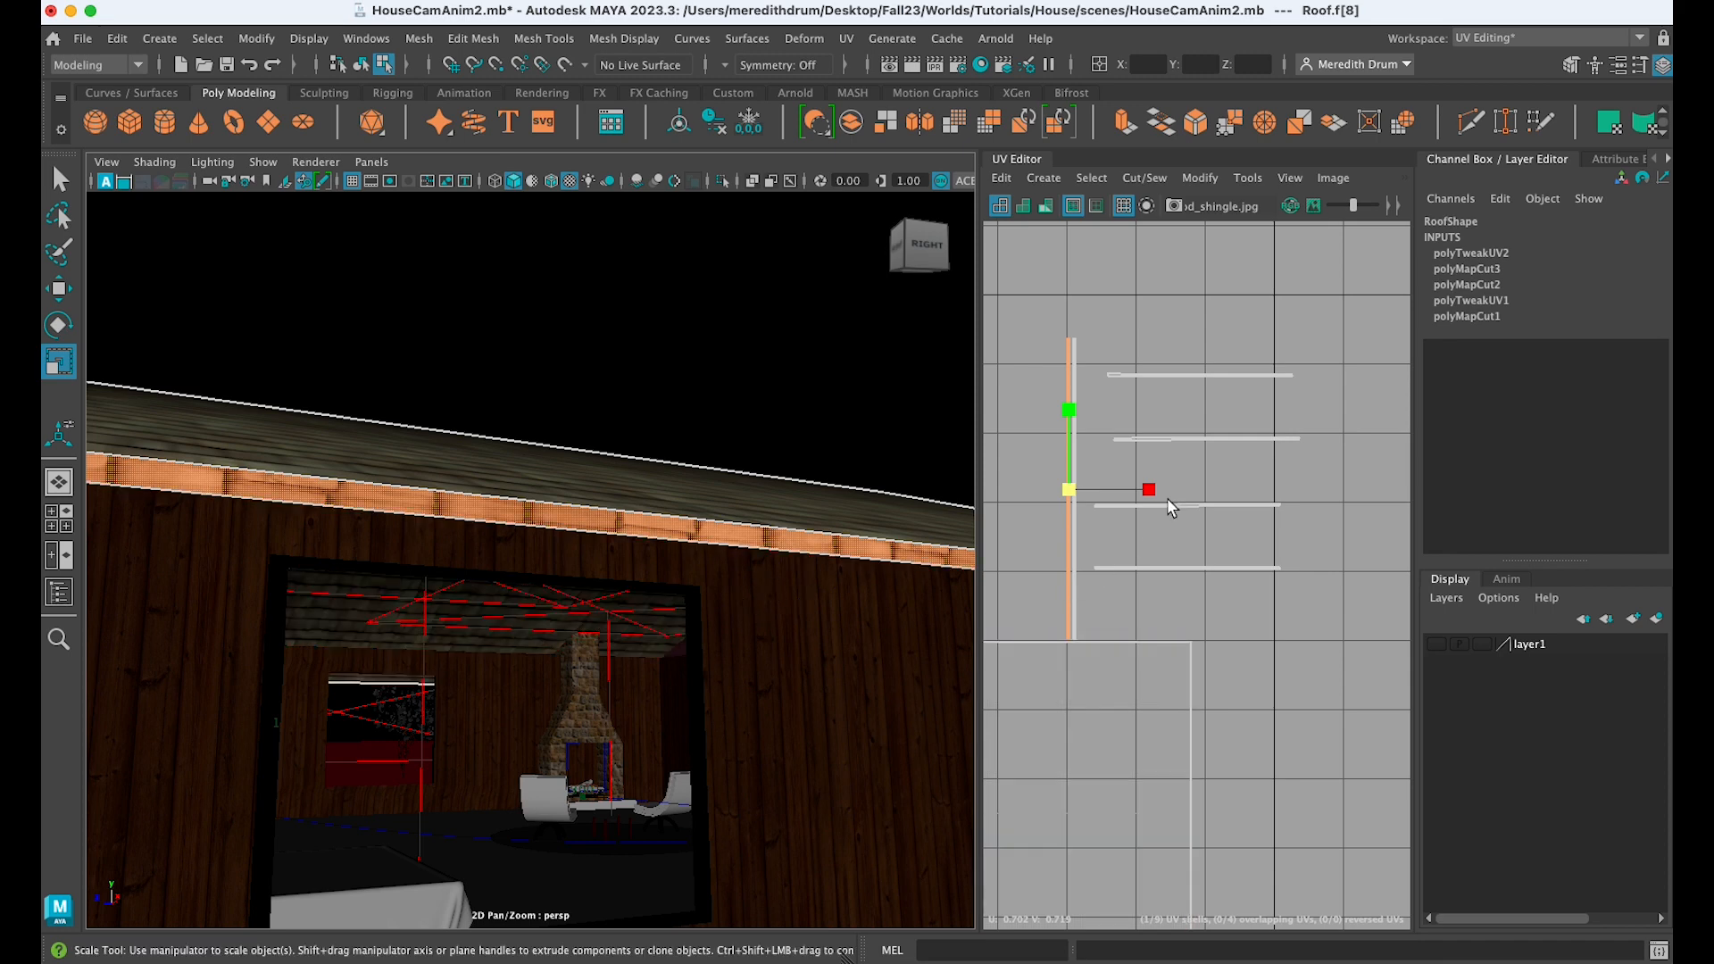
pyautogui.moveTo(1069, 491); pyautogui.dragTo(1092, 493)
pyautogui.press('super+z')
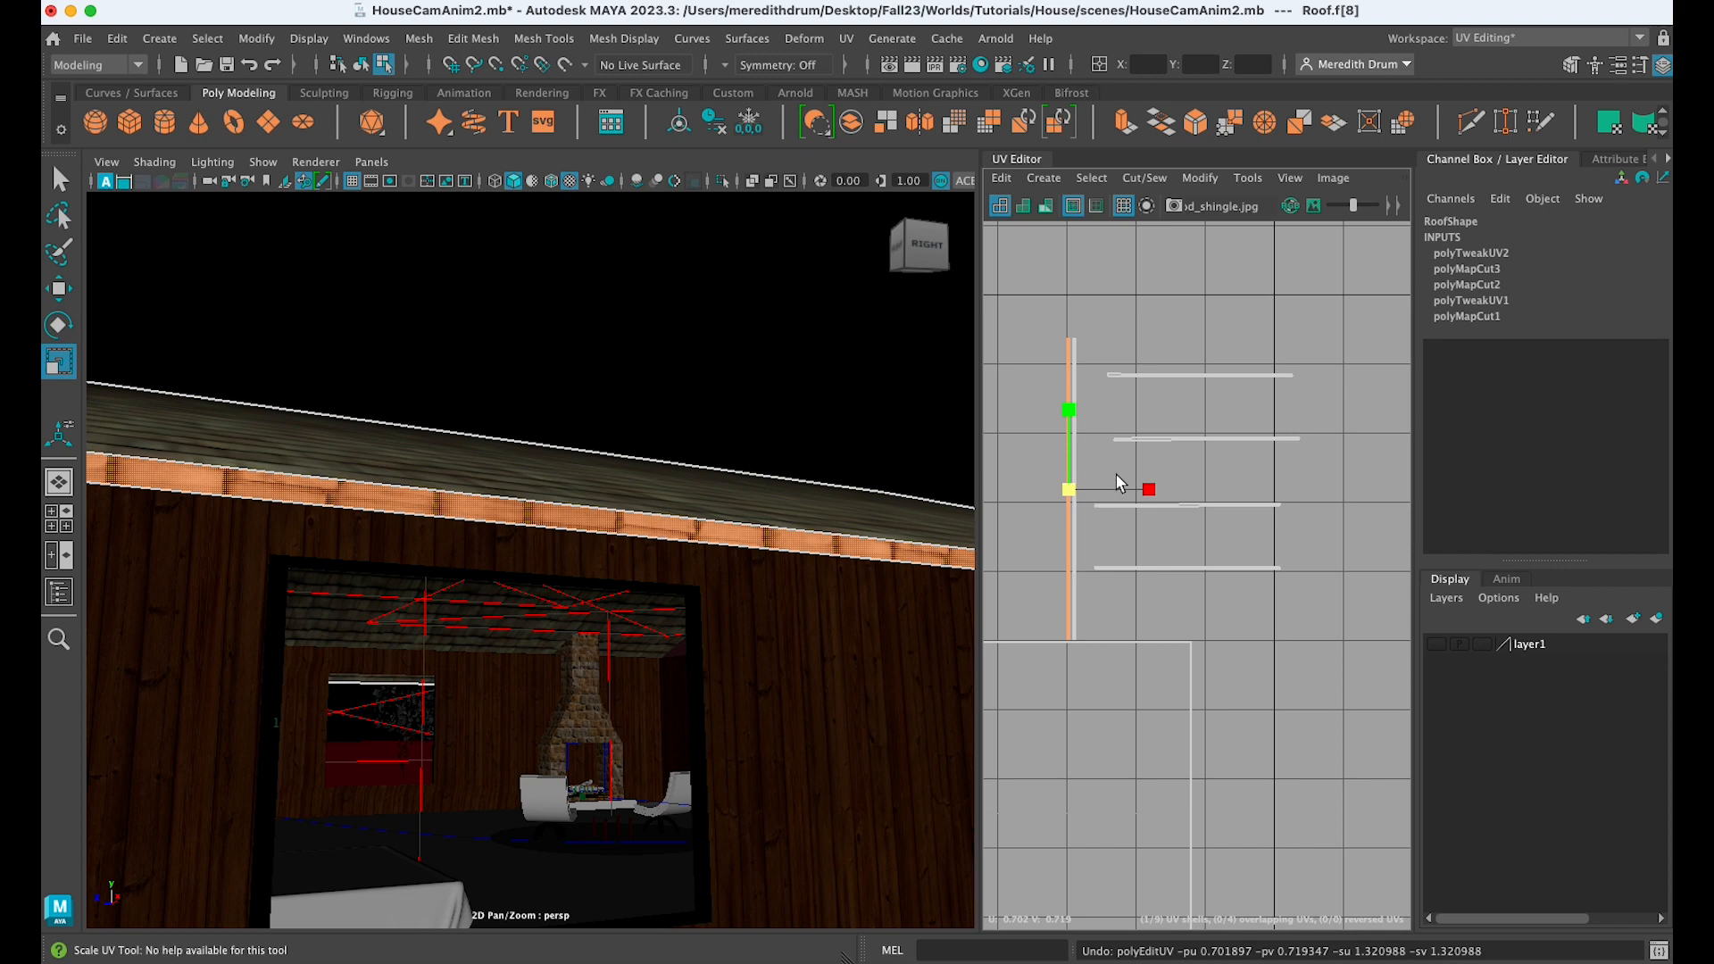
pyautogui.press('shift+super+z')
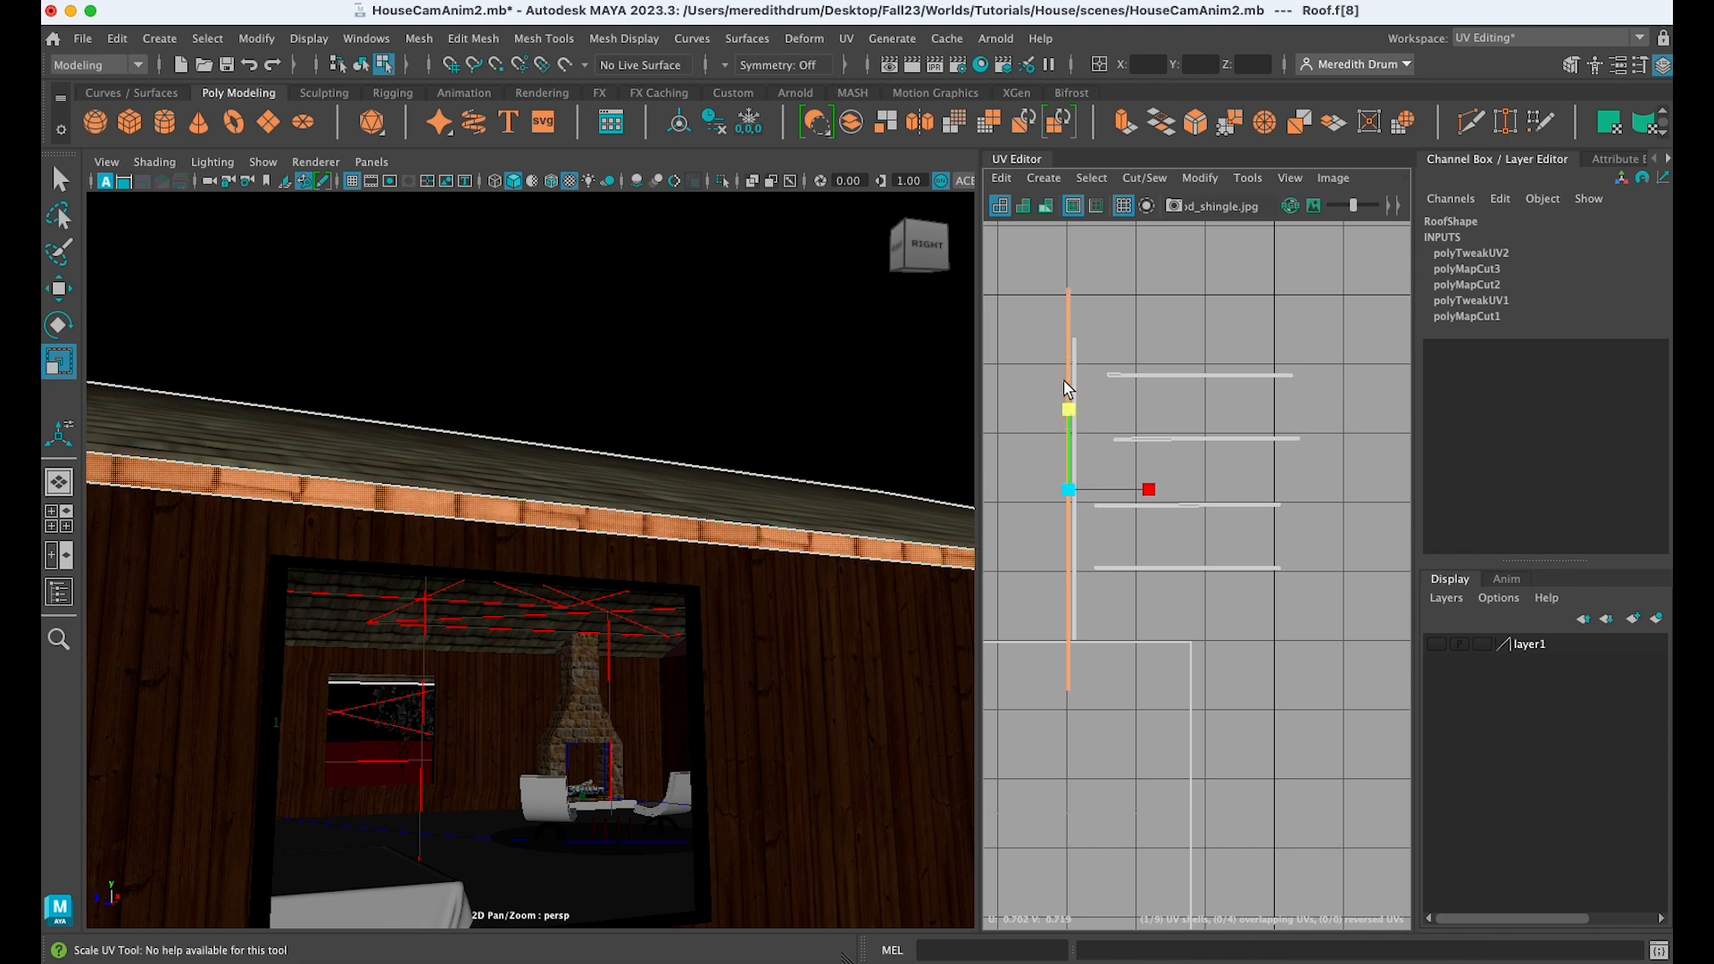
pyautogui.press('super+z')
# Move the two adjoining vertical eave strip UV shells left, leaving a gap between them and clear space before the gable strips
pyautogui.press('w')
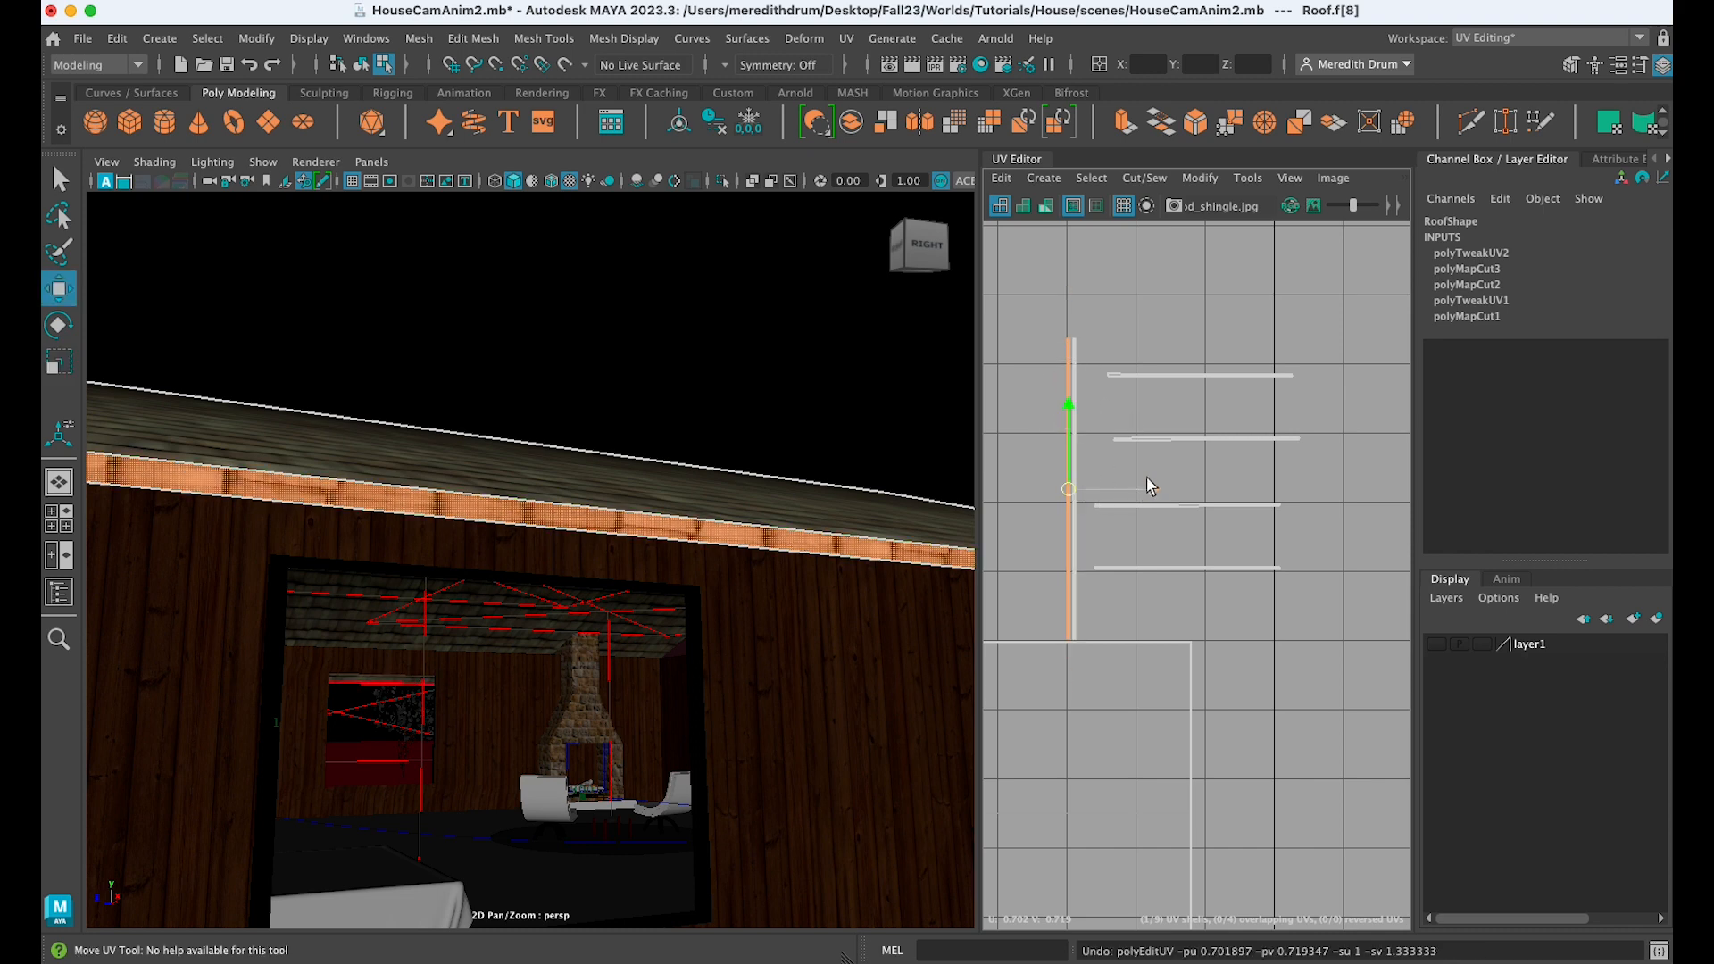
pyautogui.moveTo(1152, 489); pyautogui.dragTo(1105, 480)
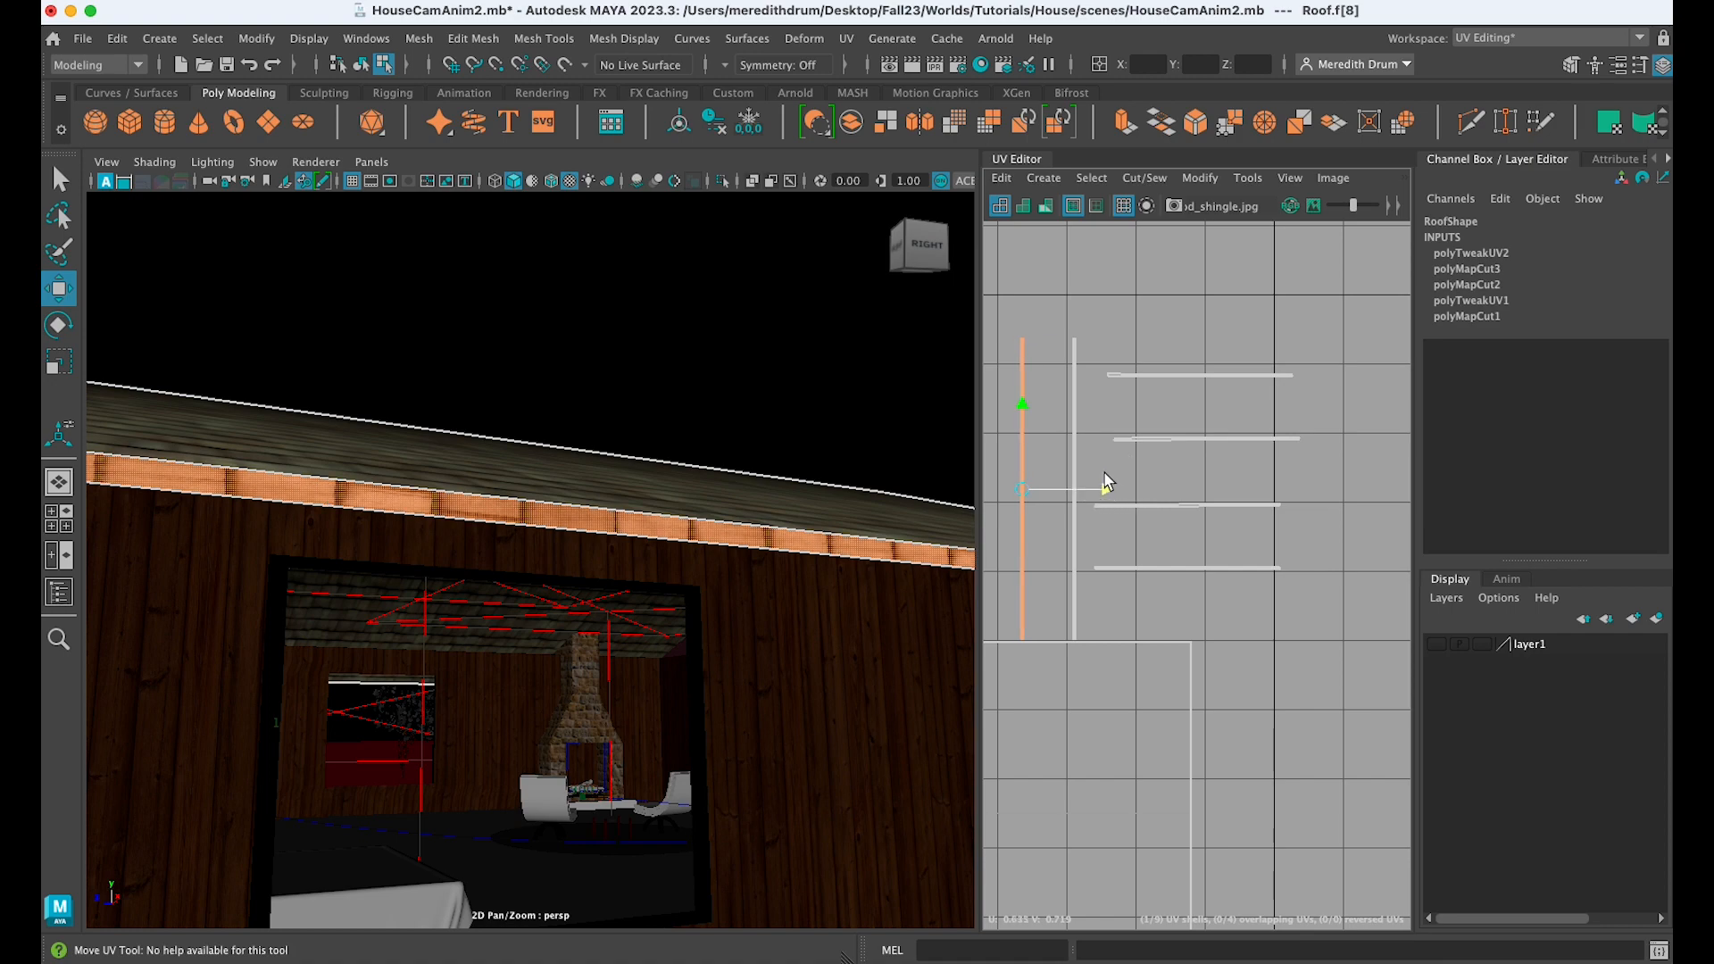
pyautogui.keyDown('alt'); pyautogui.moveTo(620, 548); pyautogui.dragTo(896, 550); pyautogui.keyUp('alt')
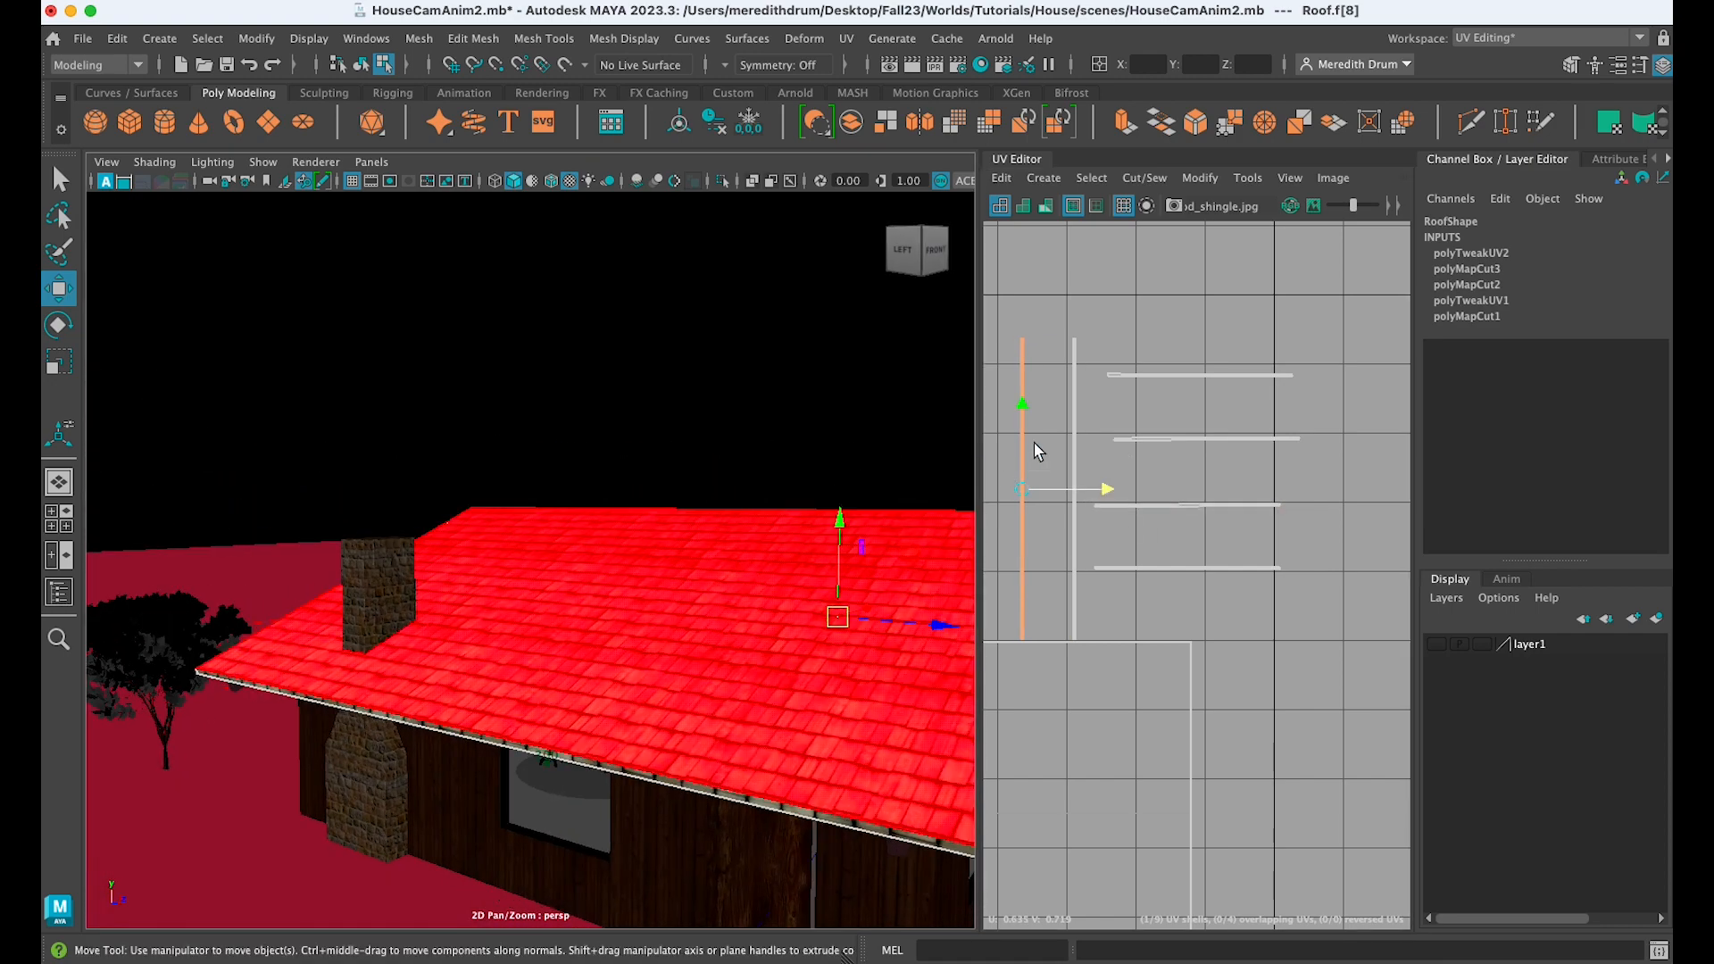
pyautogui.click(1075, 431)
pyautogui.moveTo(1098, 480); pyautogui.dragTo(1079, 486)
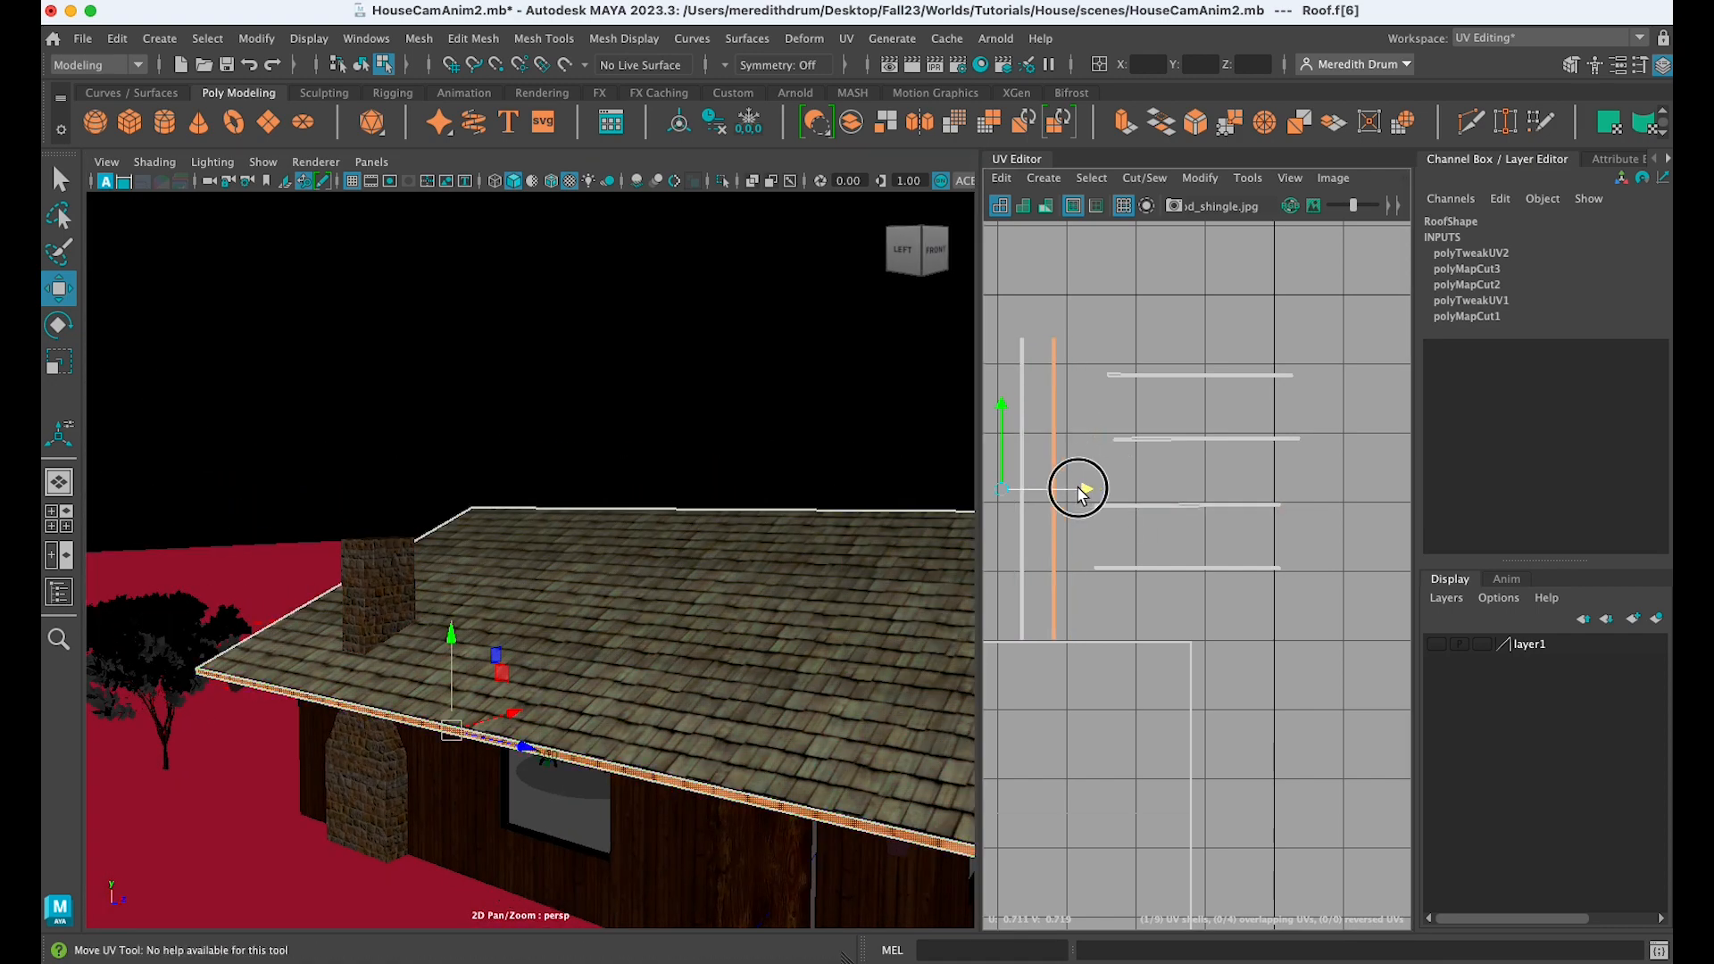
# Select the large roof slope UV shell directly below the two vertical eave strips
pyautogui.scroll(-3, 1274, 570)
pyautogui.click(1187, 643)
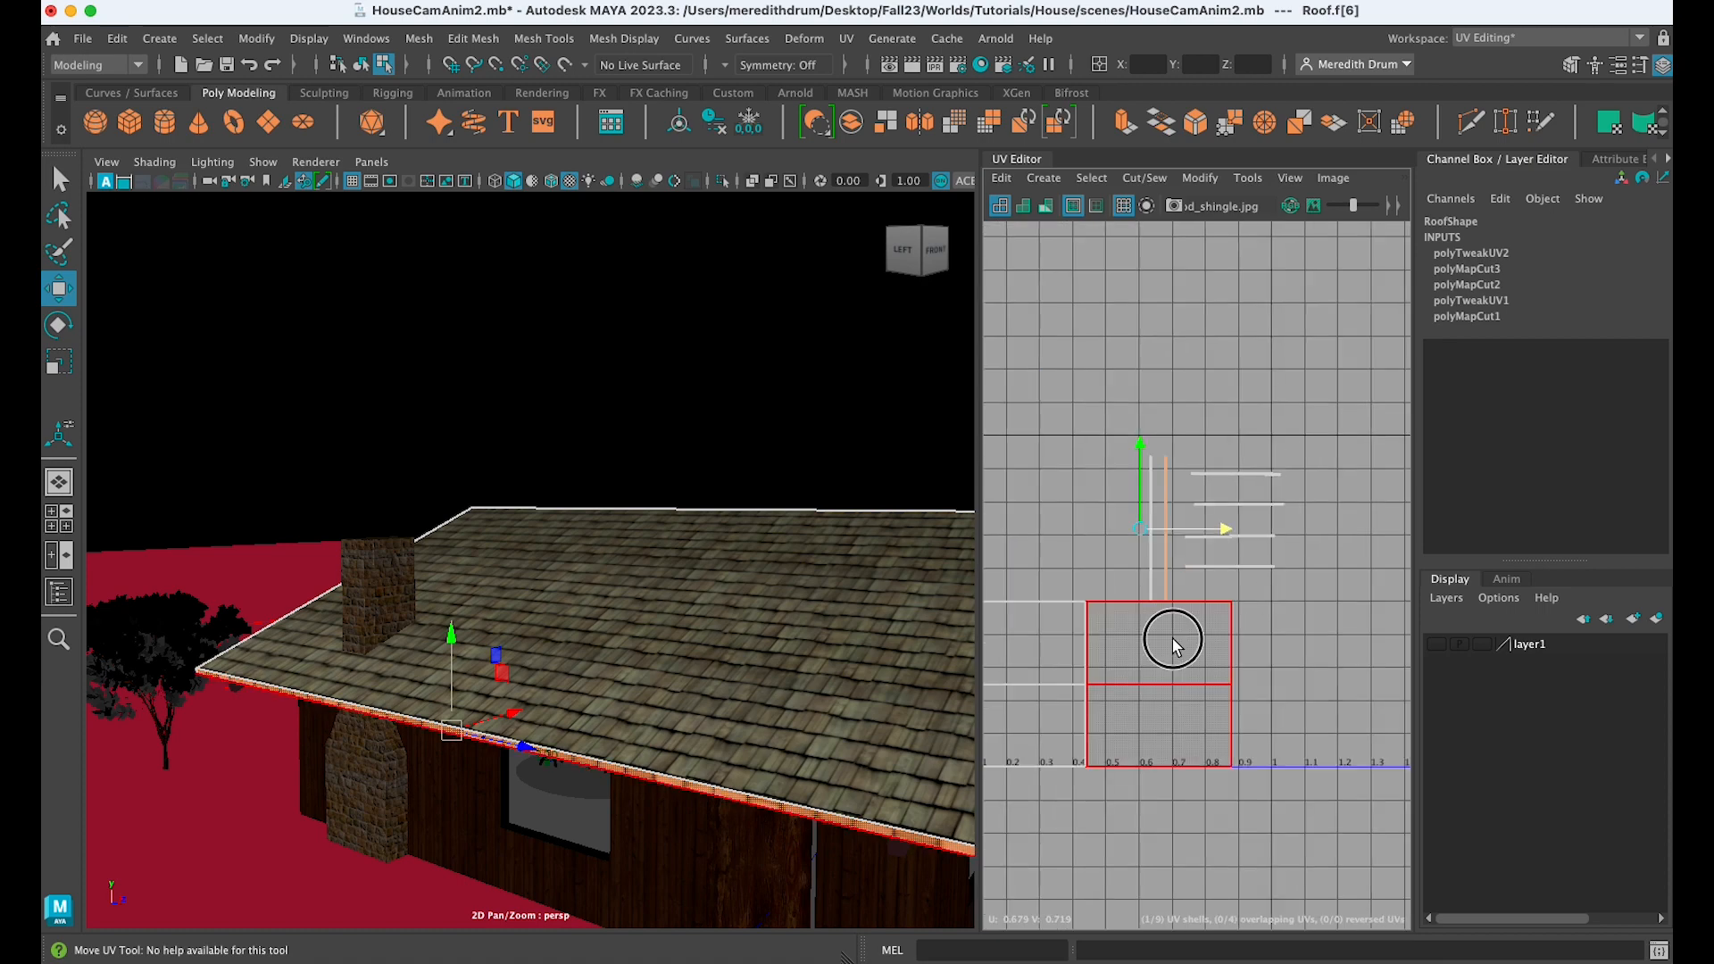